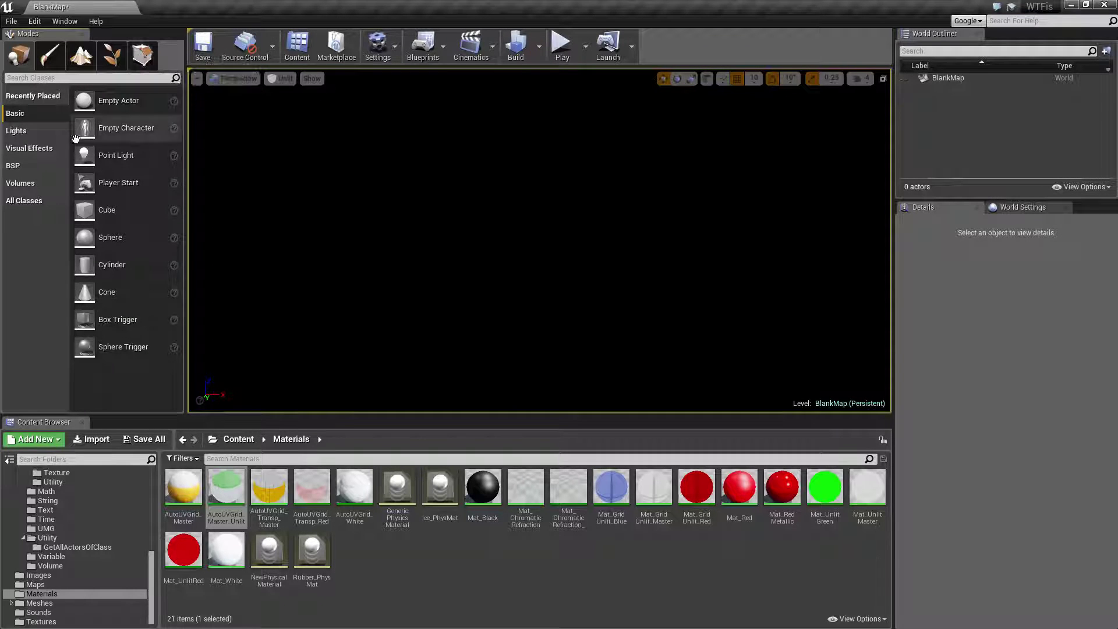
Place an additive BSP box brush in the empty level.
left_click(13, 165)
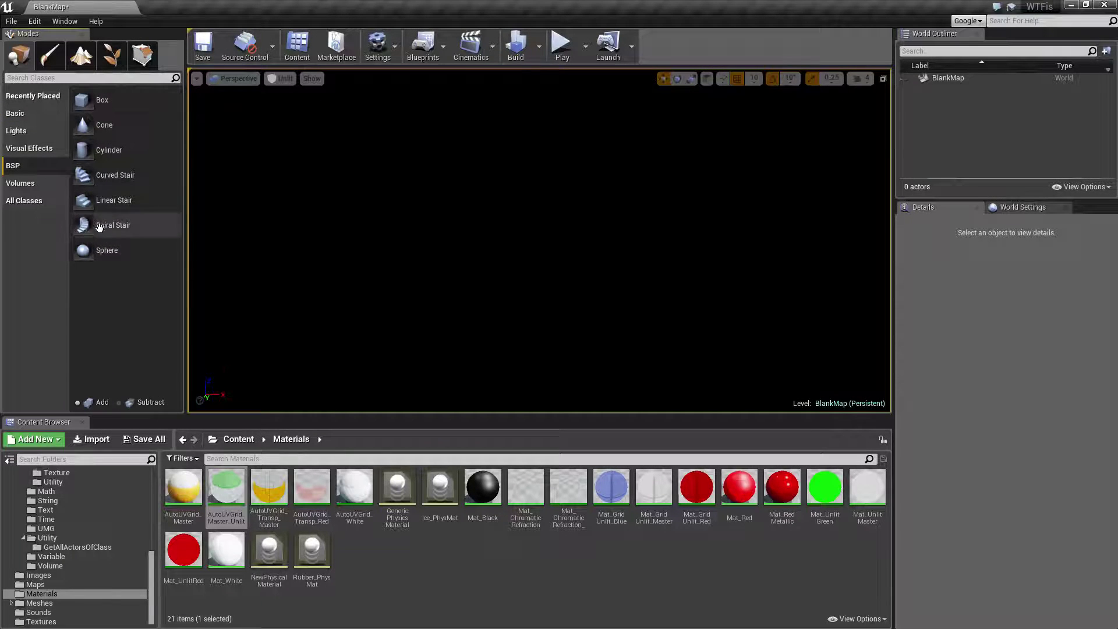
left_click(144, 58)
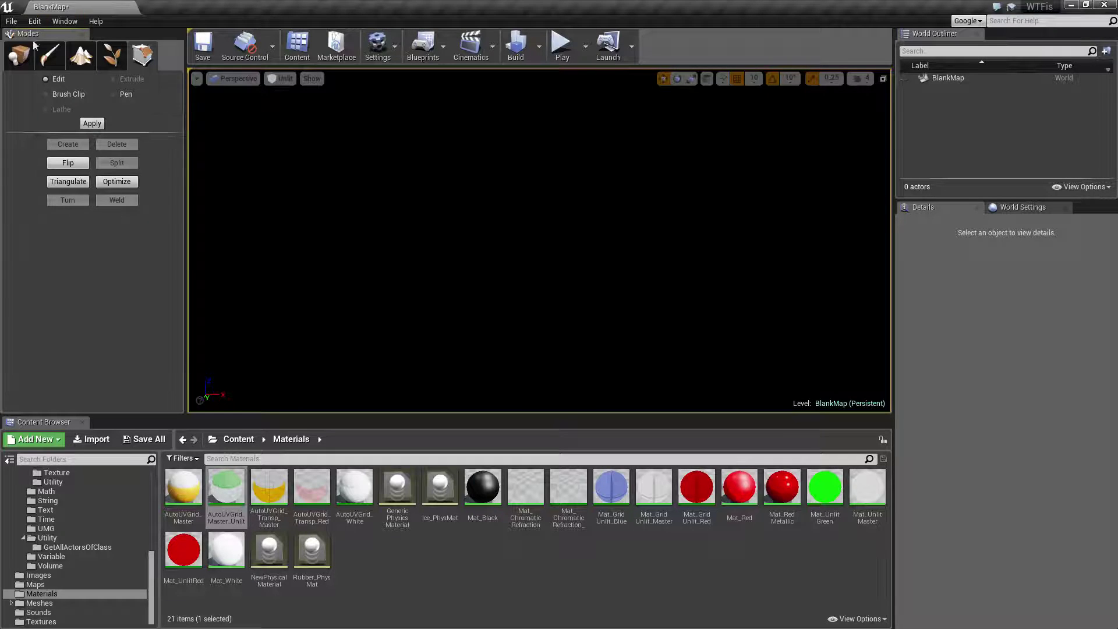
left_click(21, 54)
left_click(29, 151)
left_click(24, 166)
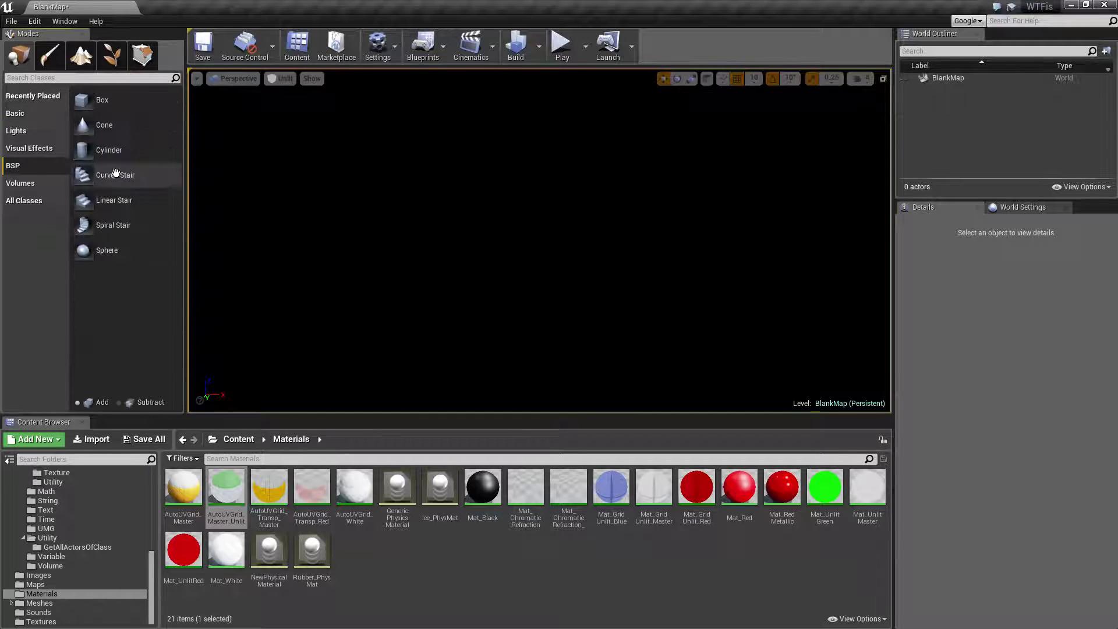
left_click_drag(85, 106, 470, 303)
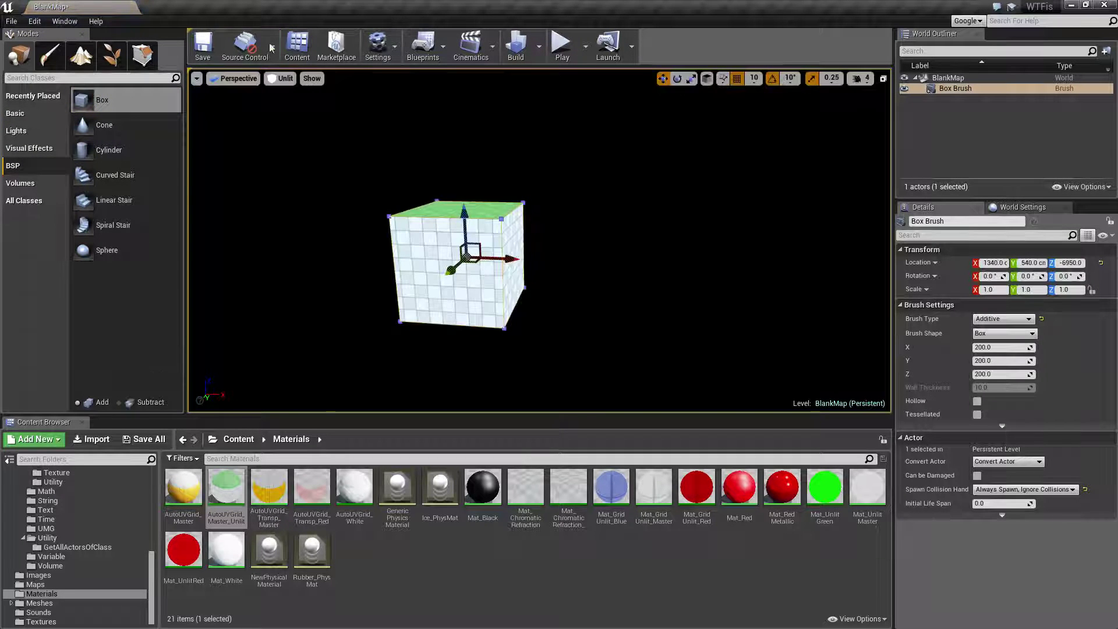
Enter geometry editing mode with the box brush selected and switch the viewport to the orthographic Top view.
left_click(142, 55)
scroll(237, 145, "up", 6)
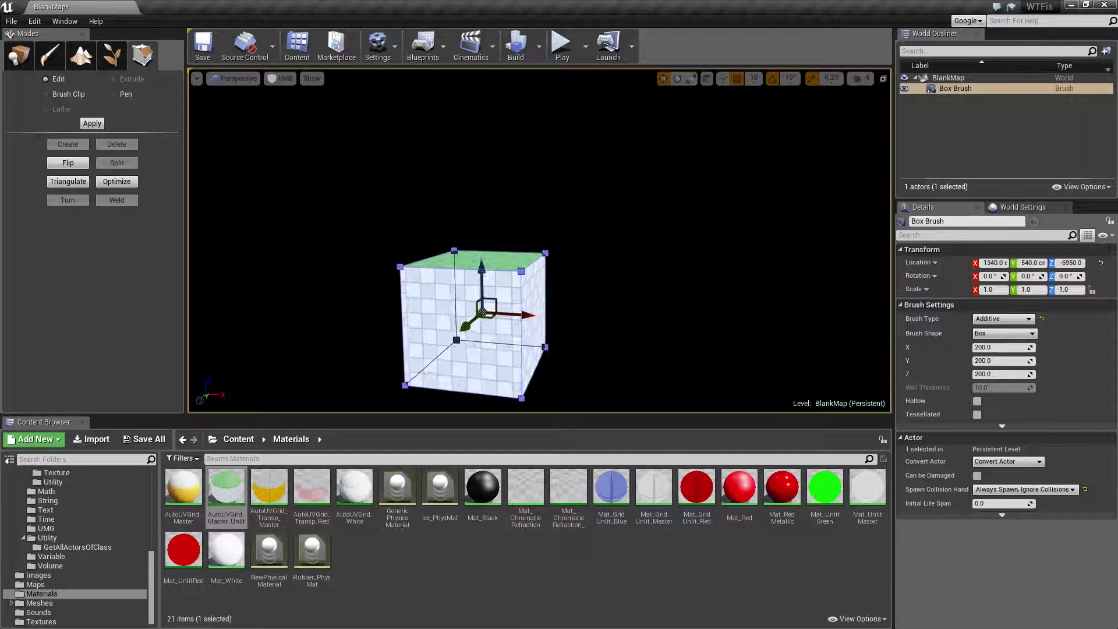
left_click(233, 78)
left_click(236, 118)
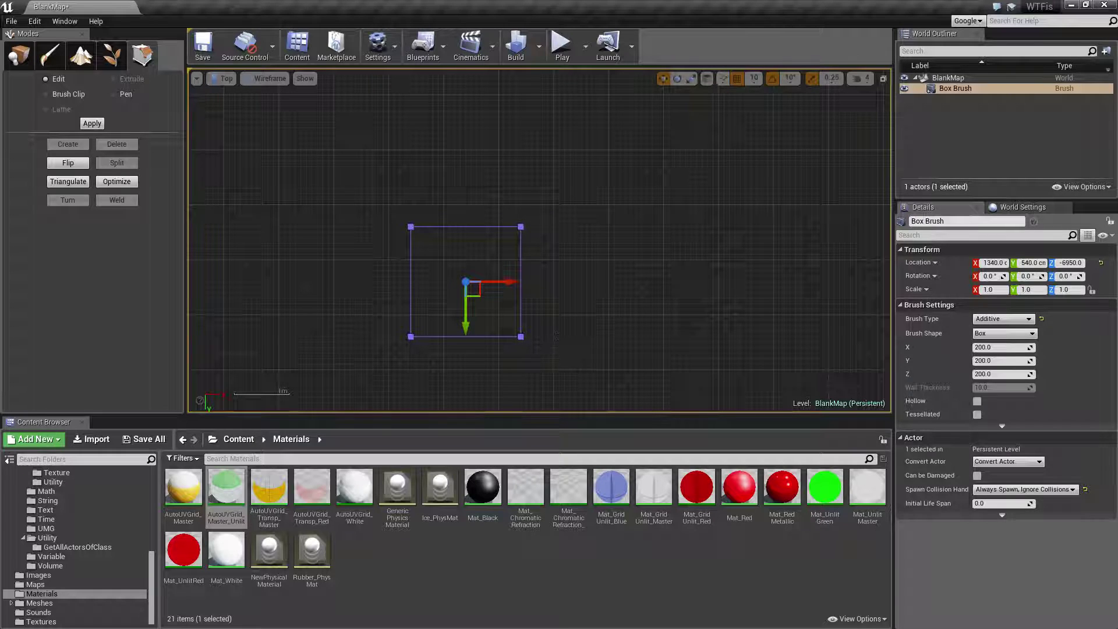
Reposition the box brush's pivot to several grid points outside the box in the Top view.
middle_click(554, 348, "alt")
middle_click(544, 369, "alt")
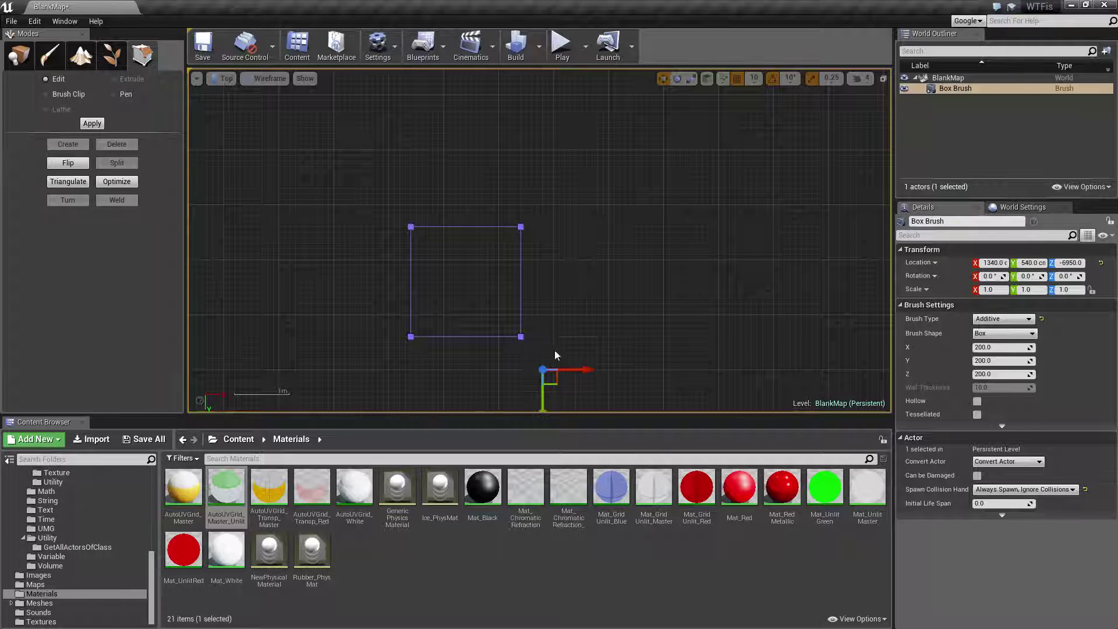
right_click_drag(559, 342, 546, 271)
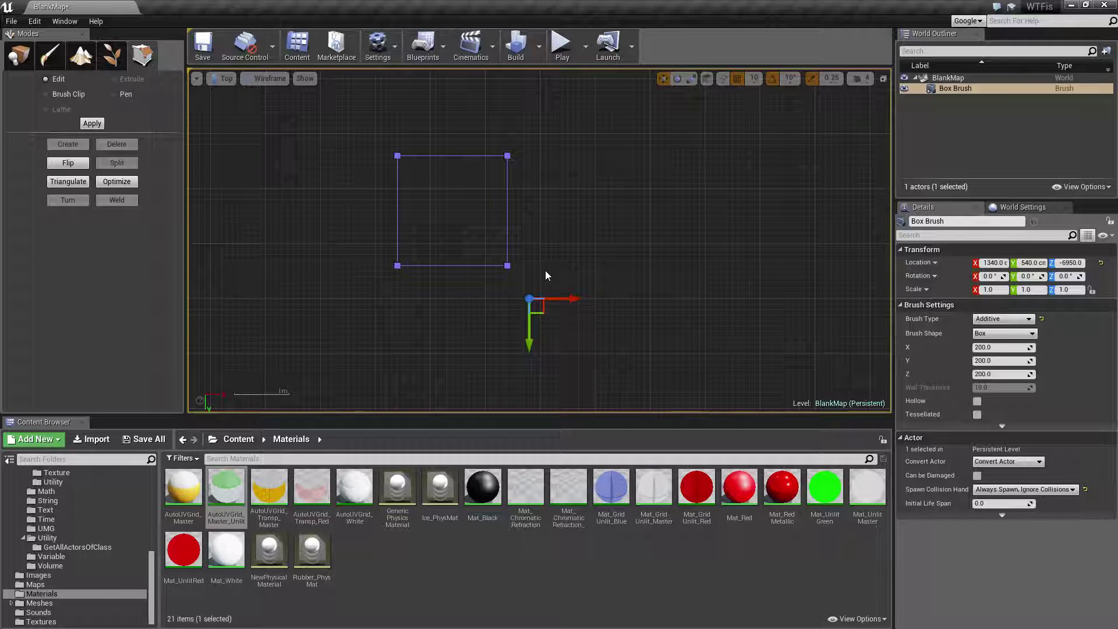
middle_click(595, 244, "alt")
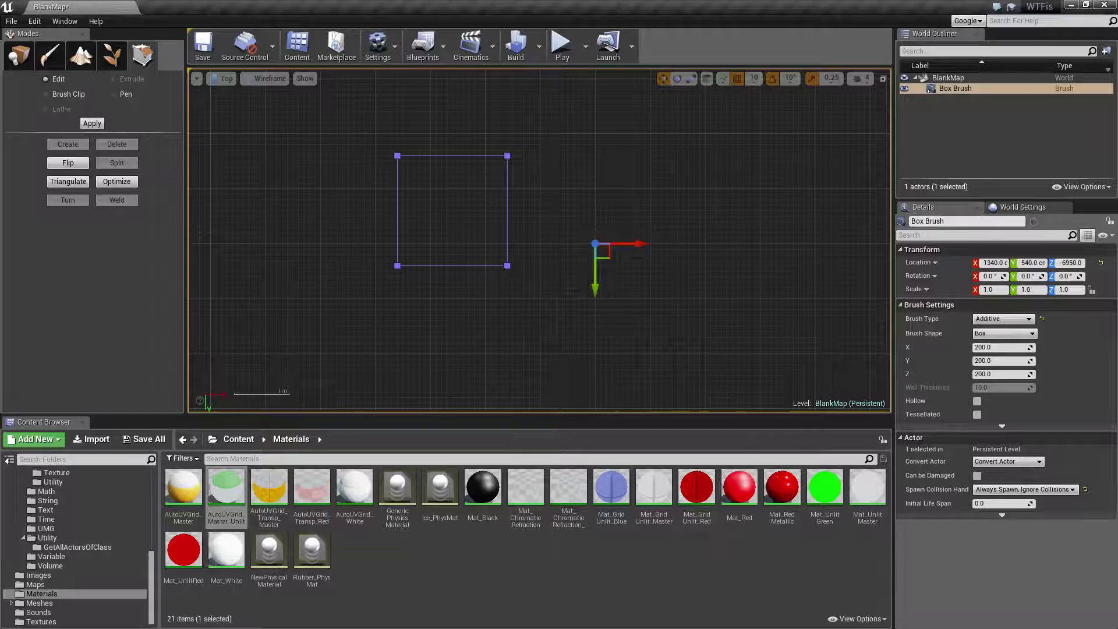
middle_click(540, 293, "alt")
middle_click(486, 353, "alt")
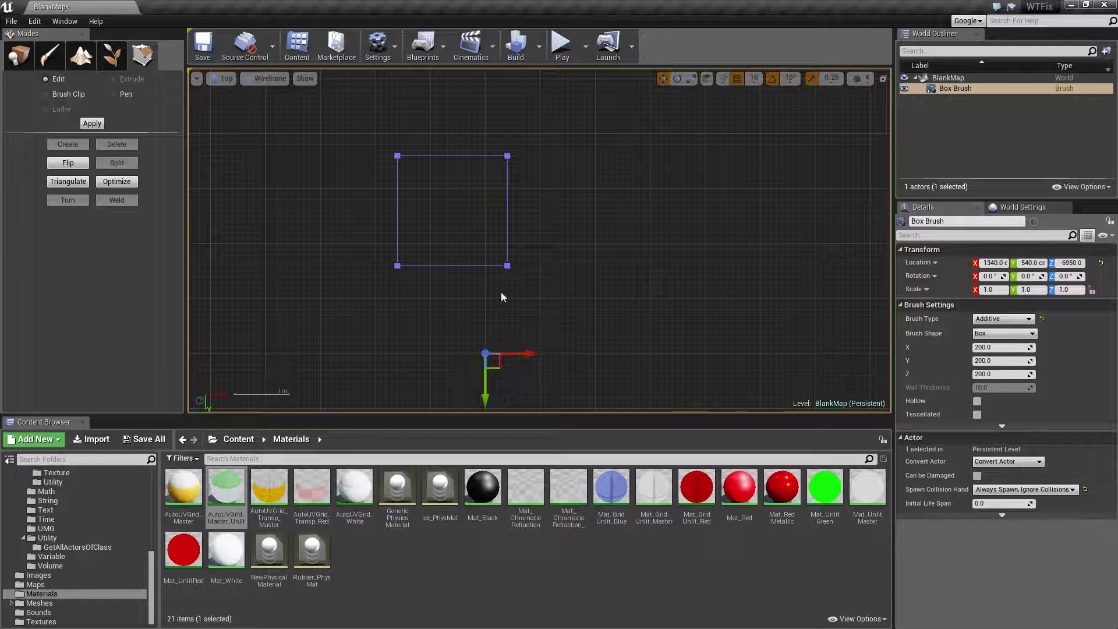
Reselect the box brush, move its pivot outside the box again and try to activate the Lathe tool, selecting the box's lower edge.
left_click(517, 251)
left_click(507, 248)
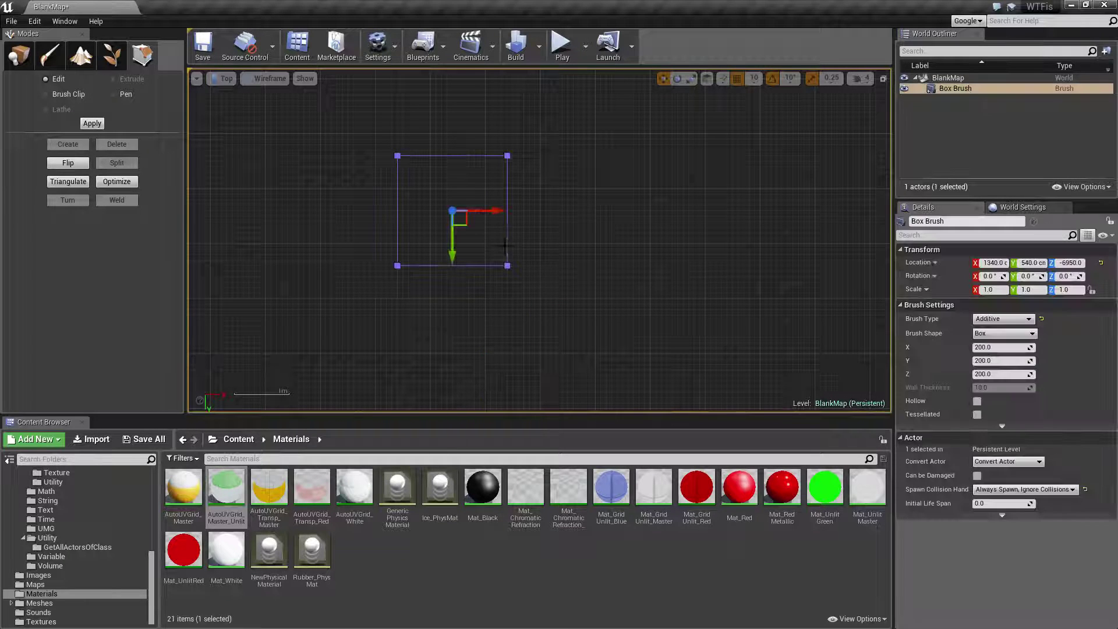
middle_click(544, 315, "alt")
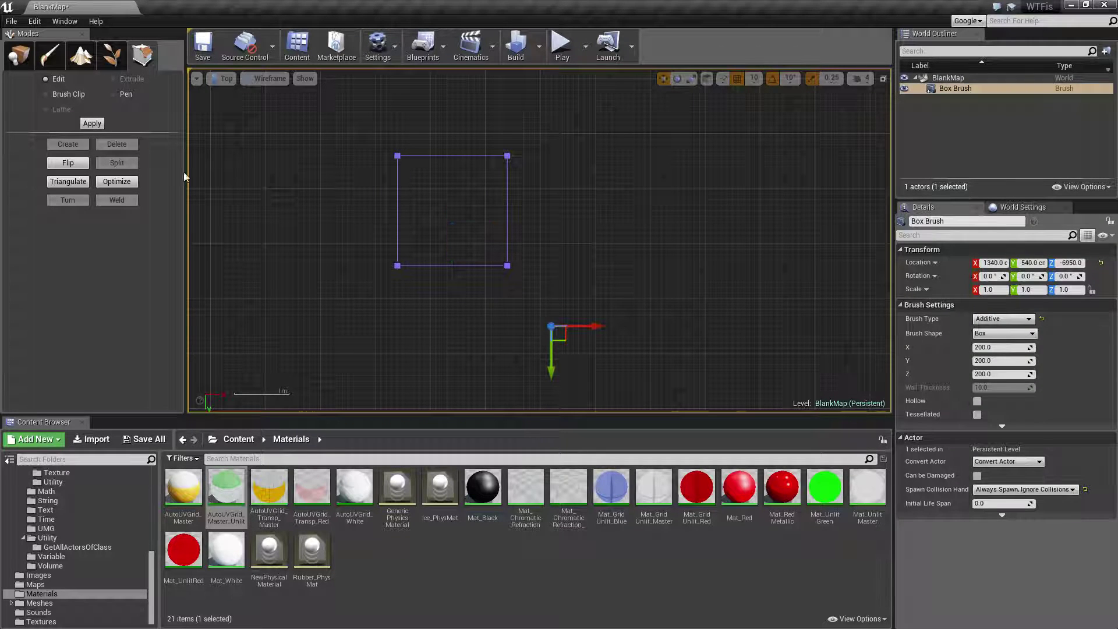
left_click(51, 109)
left_click(431, 266)
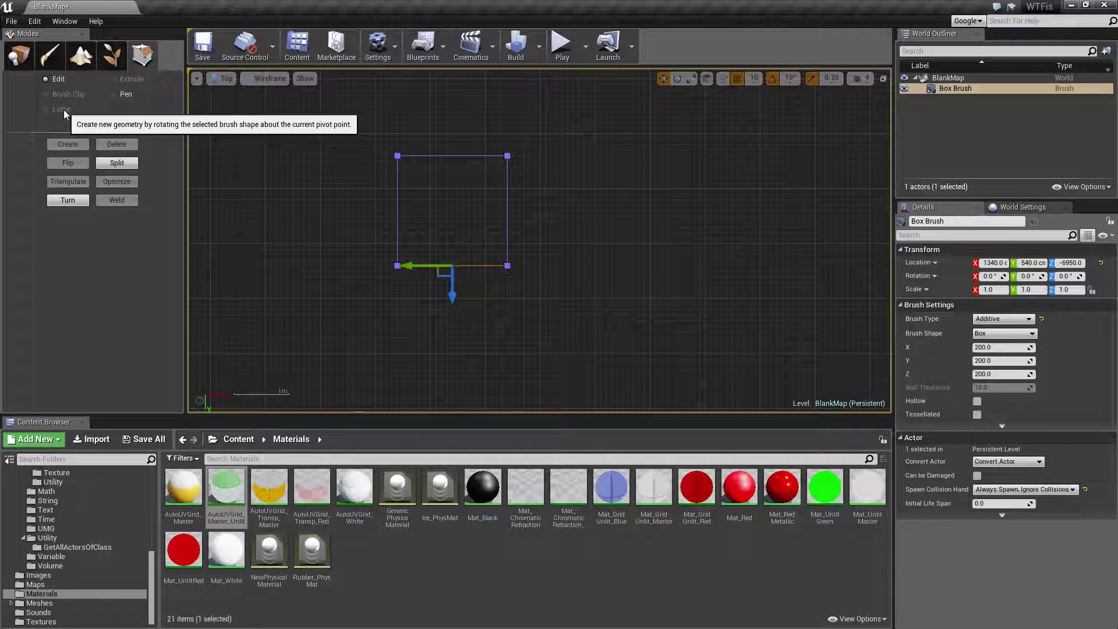
Delete the box brush from the level.
left_click(490, 233)
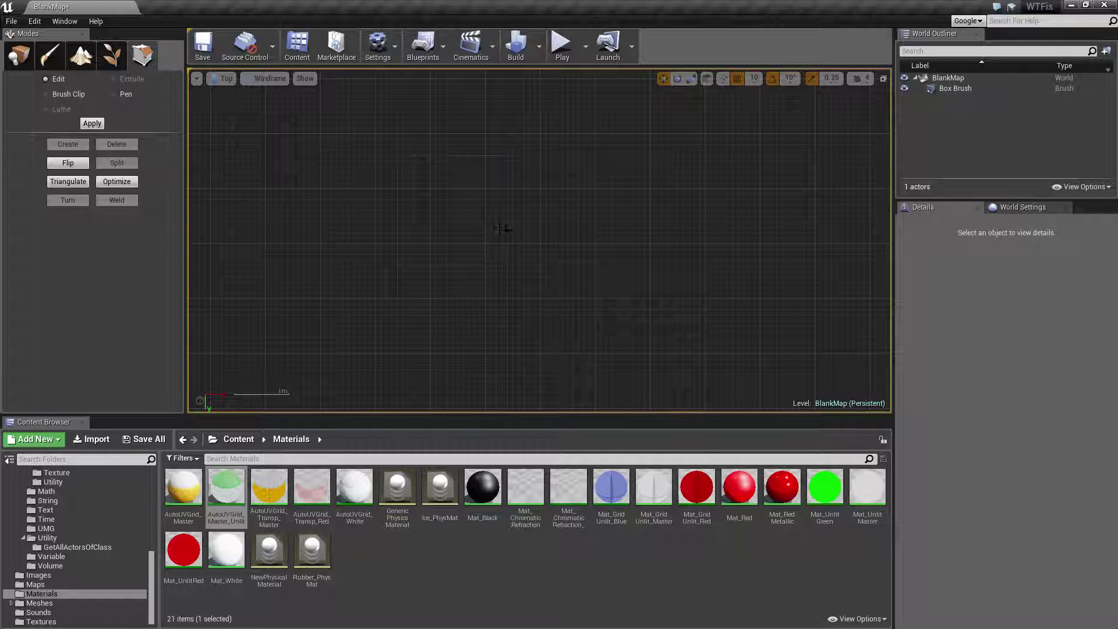
left_click(507, 230)
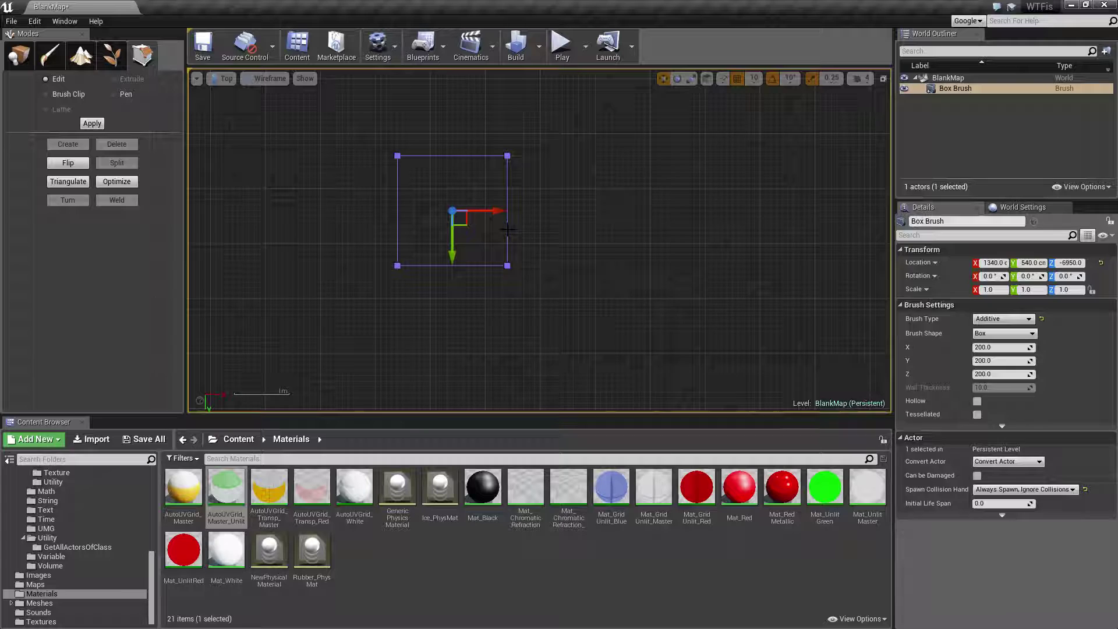
key("Delete")
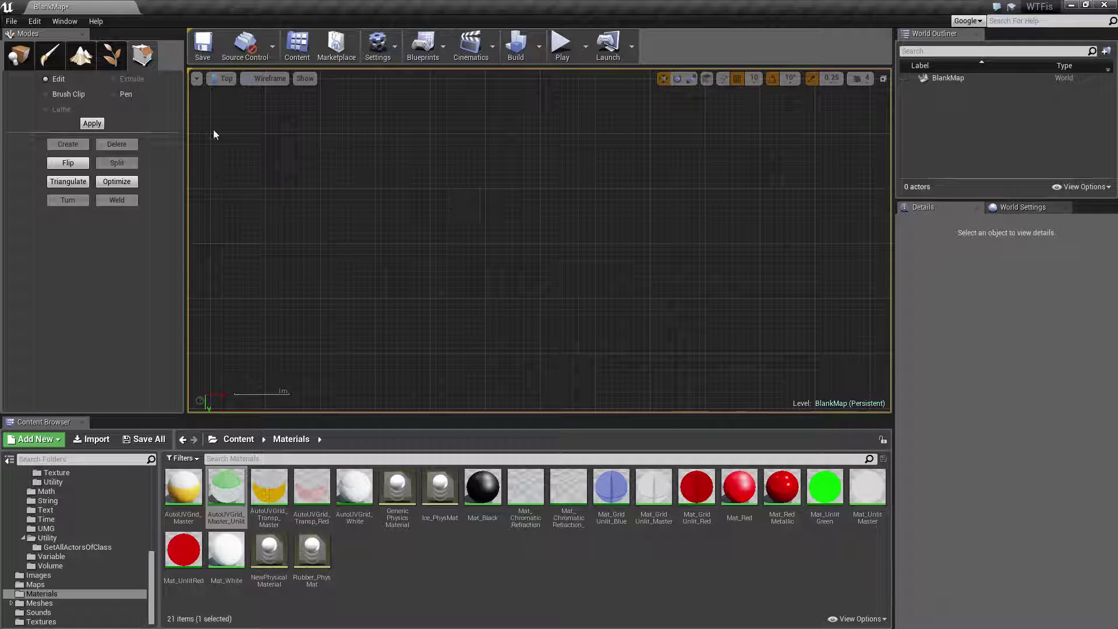
With the Pen tool, draw a closed five-point polygon brush, keeping Auto Extrude on and the extrude depth at 256.
left_click(113, 93)
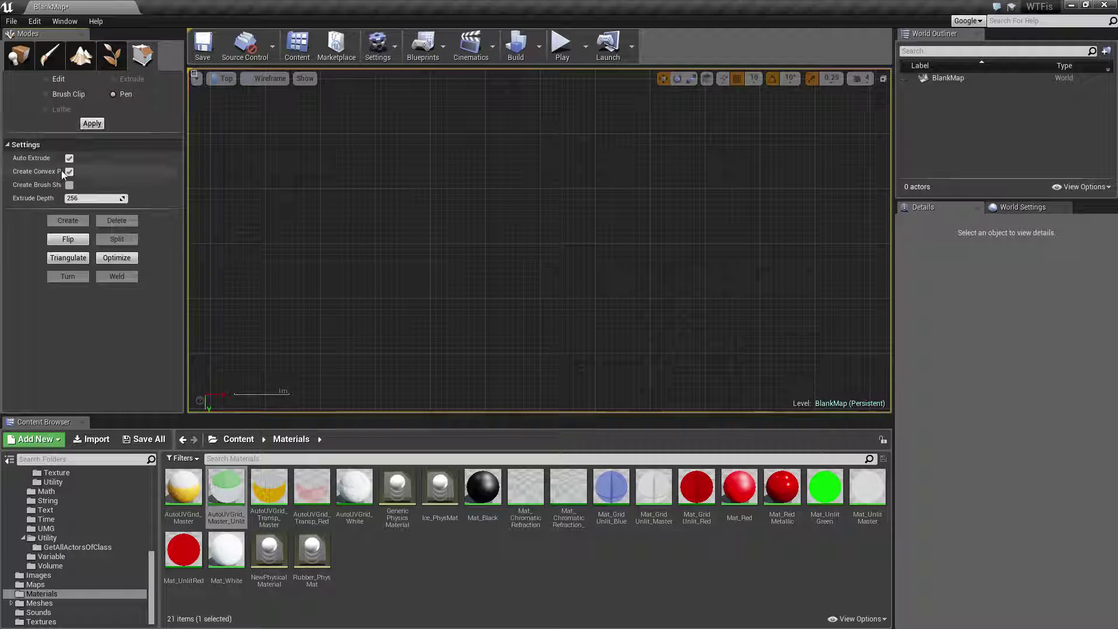
left_click_drag(61, 170, 88, 172)
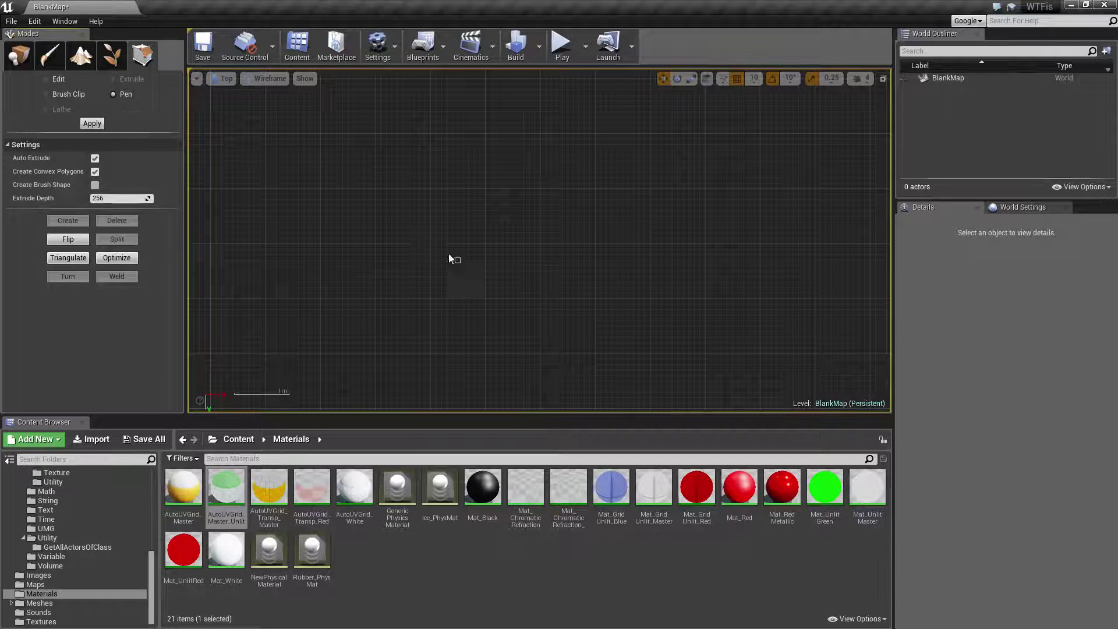
left_click(557, 260)
left_click(585, 338)
left_click(424, 299)
key("Return")
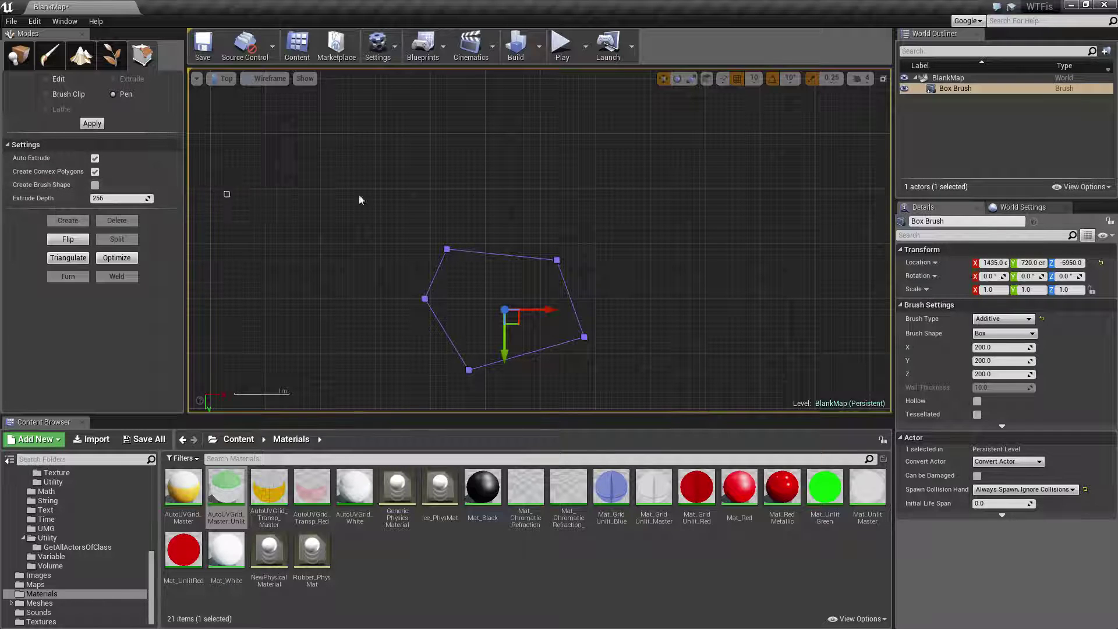
Enable Create Brush Shape in the Pen tool's settings.
left_click(492, 205)
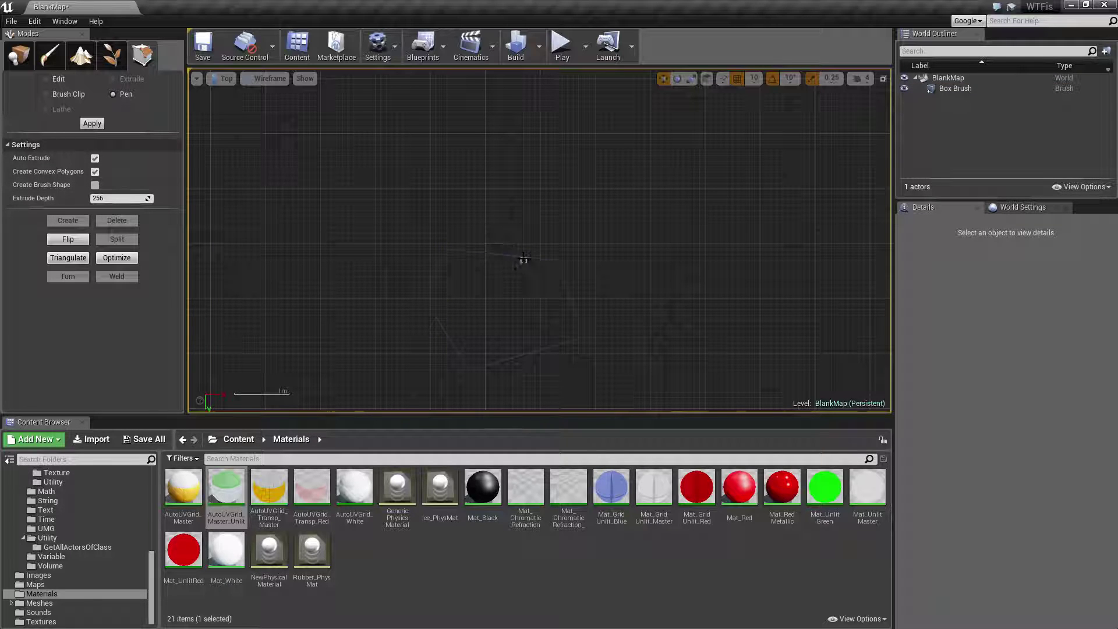
left_click(522, 260)
right_click_drag(619, 282, 437, 279)
left_click(95, 185)
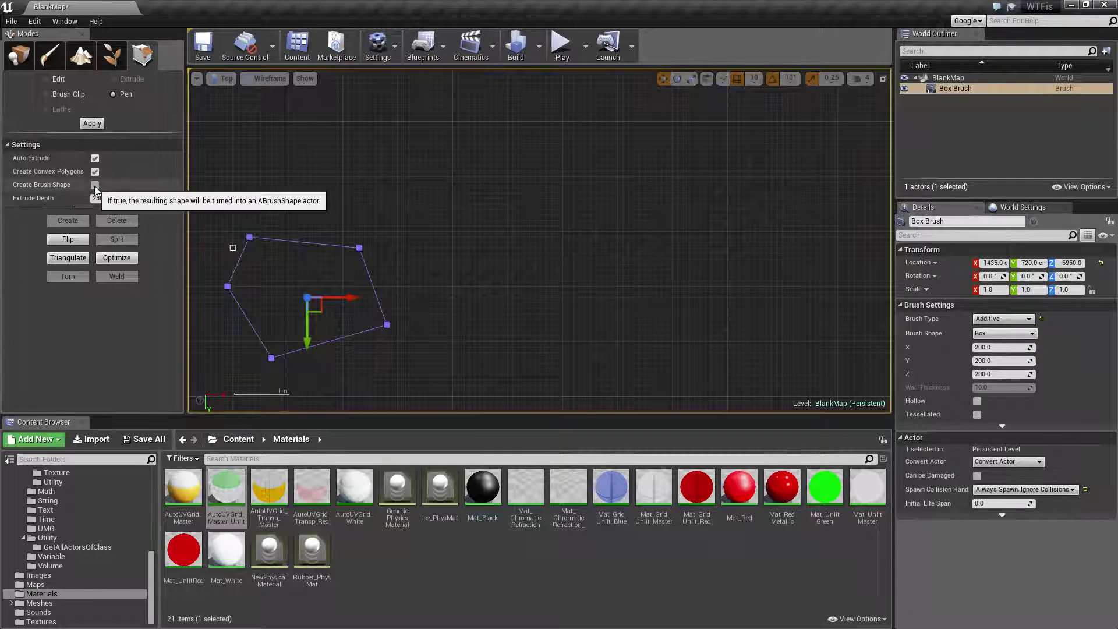
Draw a closed five-point brush shape beside the first polygon with the Pen tool.
left_click(491, 231)
left_click(492, 232)
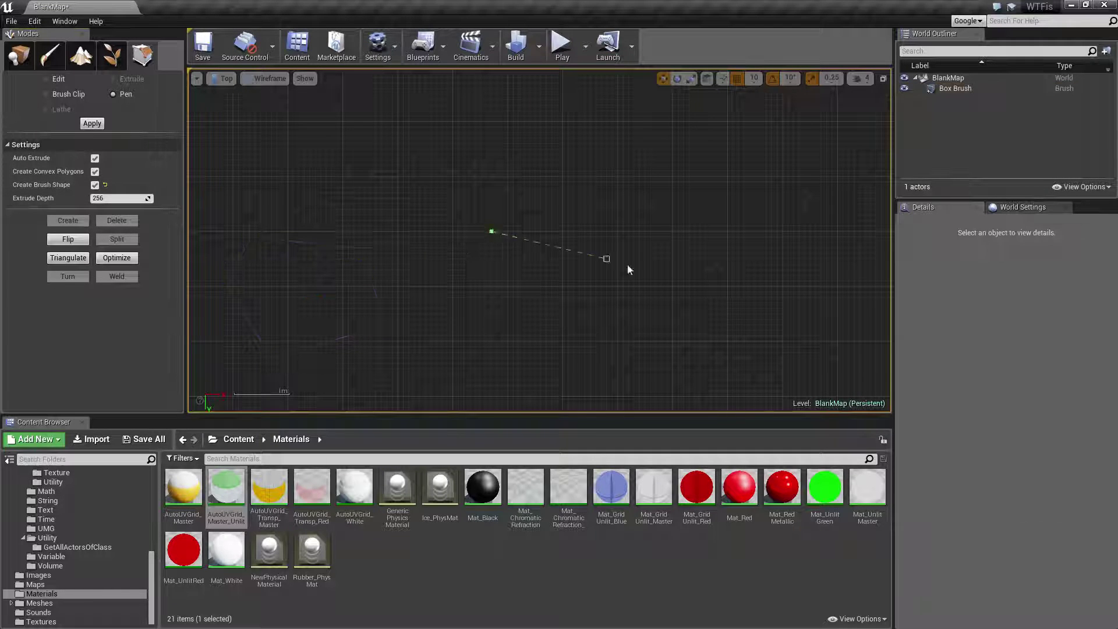
left_click(640, 270)
left_click(634, 342)
left_click(530, 385)
left_click(464, 336)
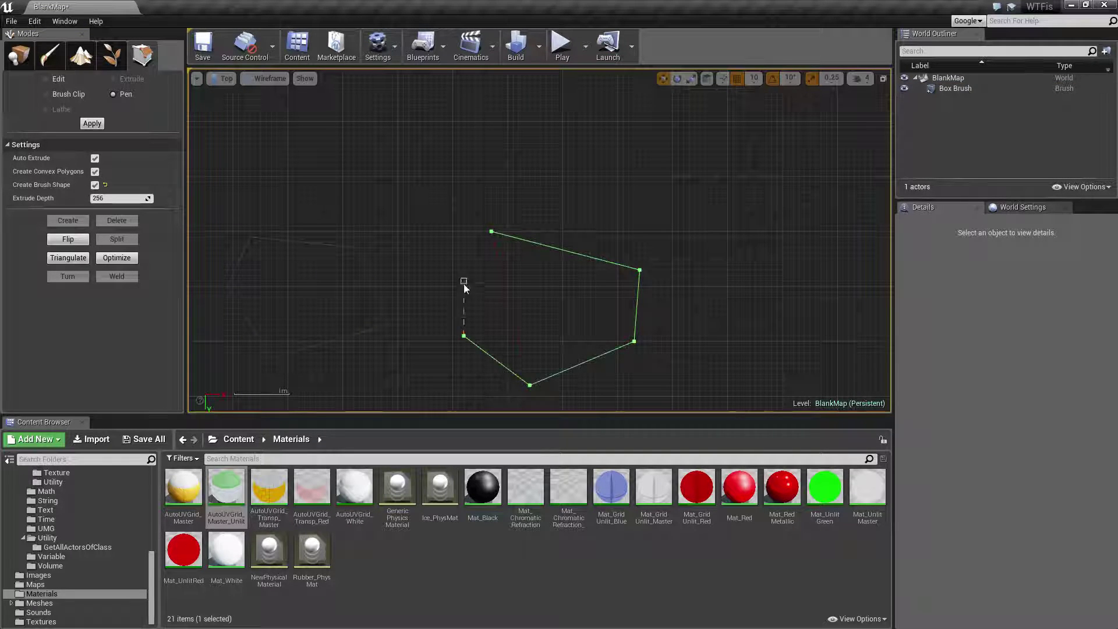
key("Return")
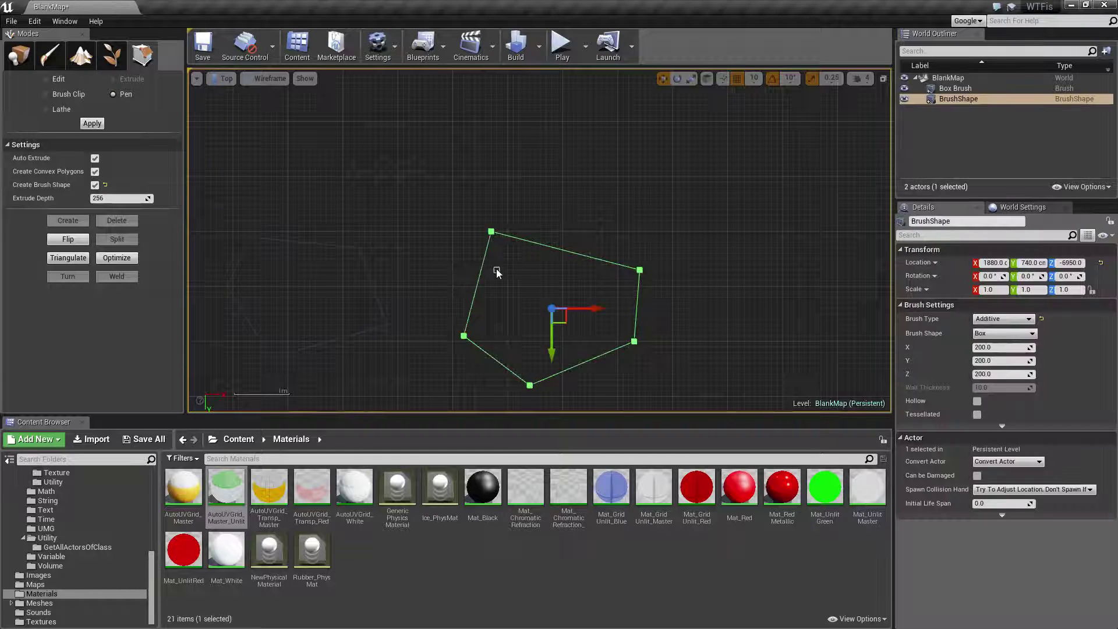
Select the five-point brush shape, examine the Lathe tool's segment settings and return to the Pen tool.
left_click(441, 213)
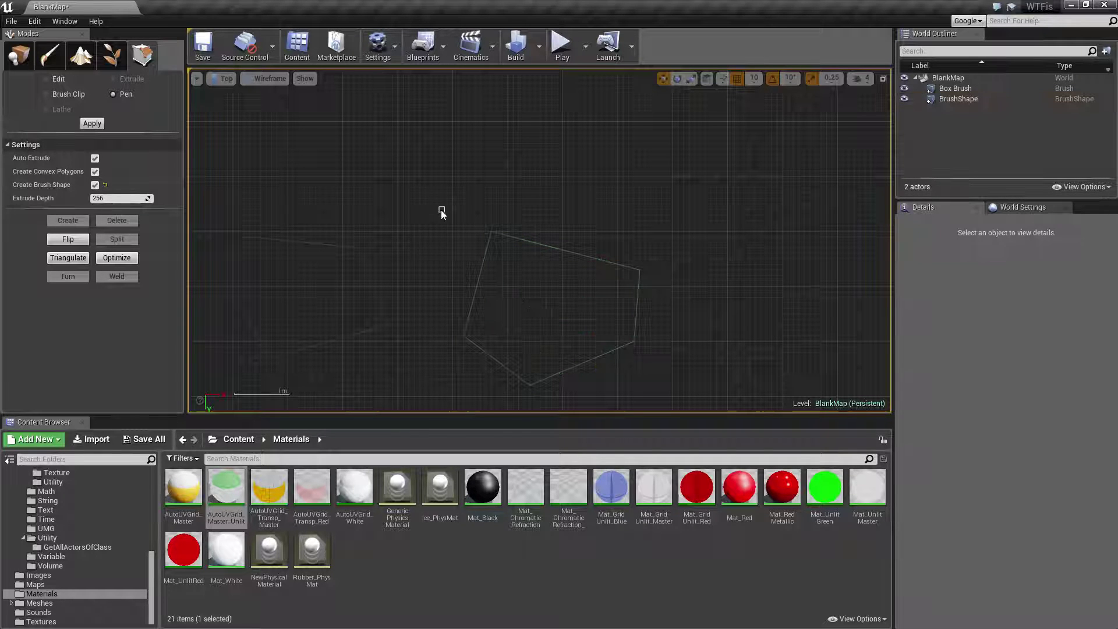
left_click(479, 278)
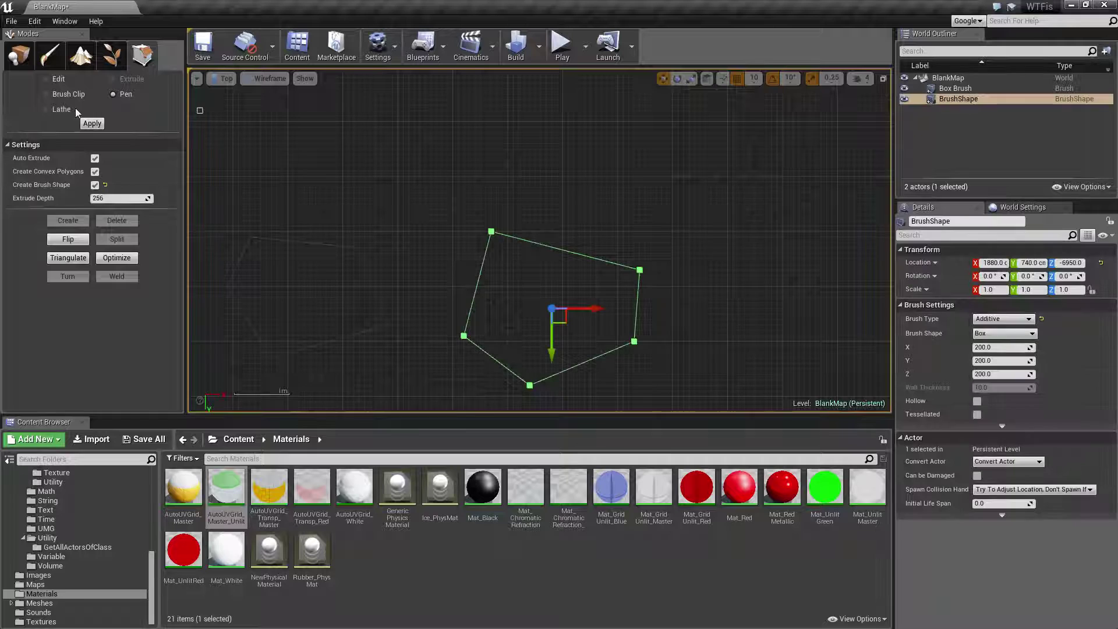
left_click(44, 109)
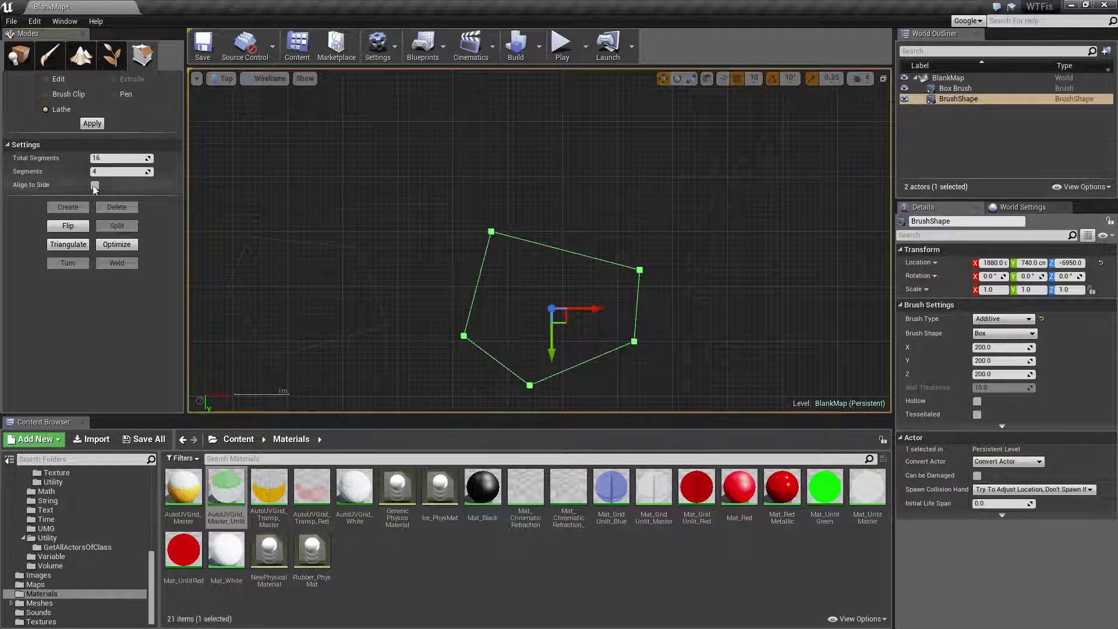
left_click(113, 95)
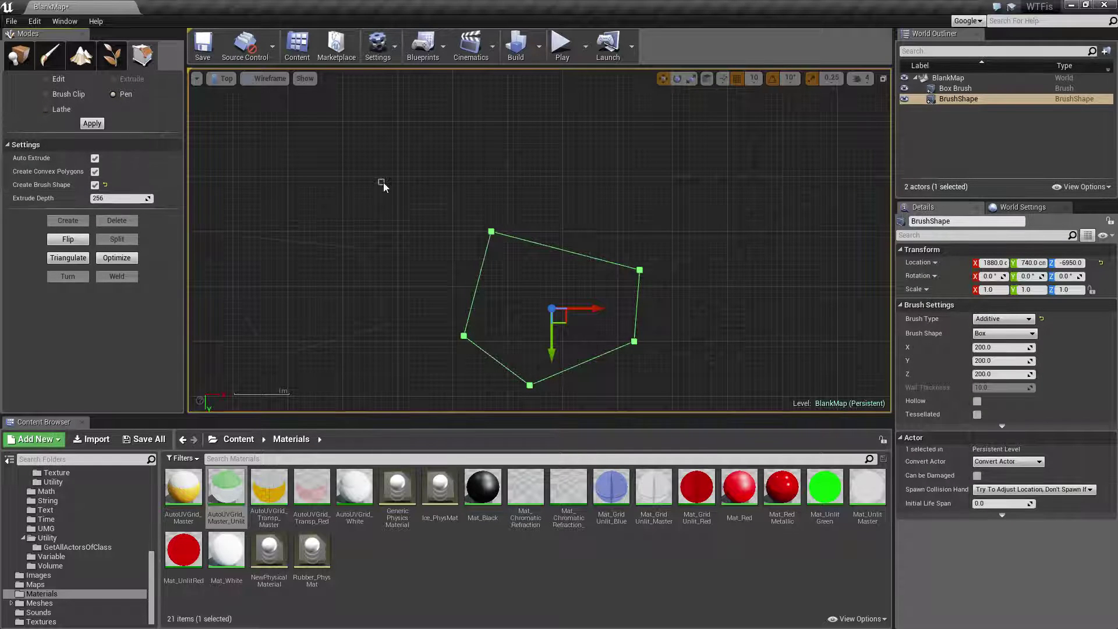
Delete both the first polygon brush and the brush shape from the level.
left_click(338, 245)
key("Delete")
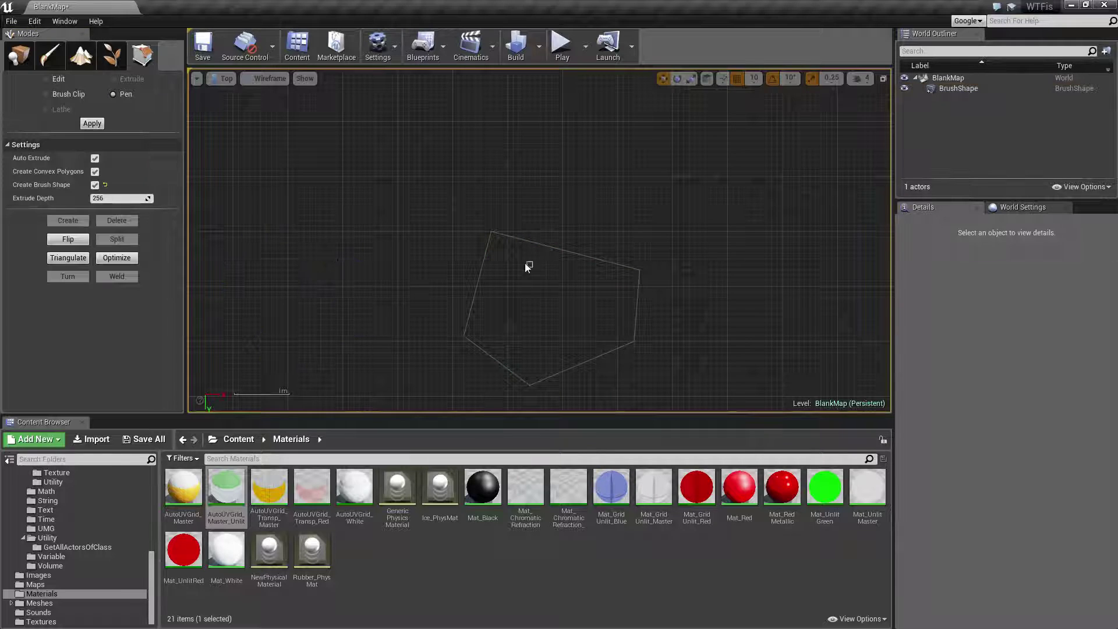
left_click(481, 267)
key("Delete")
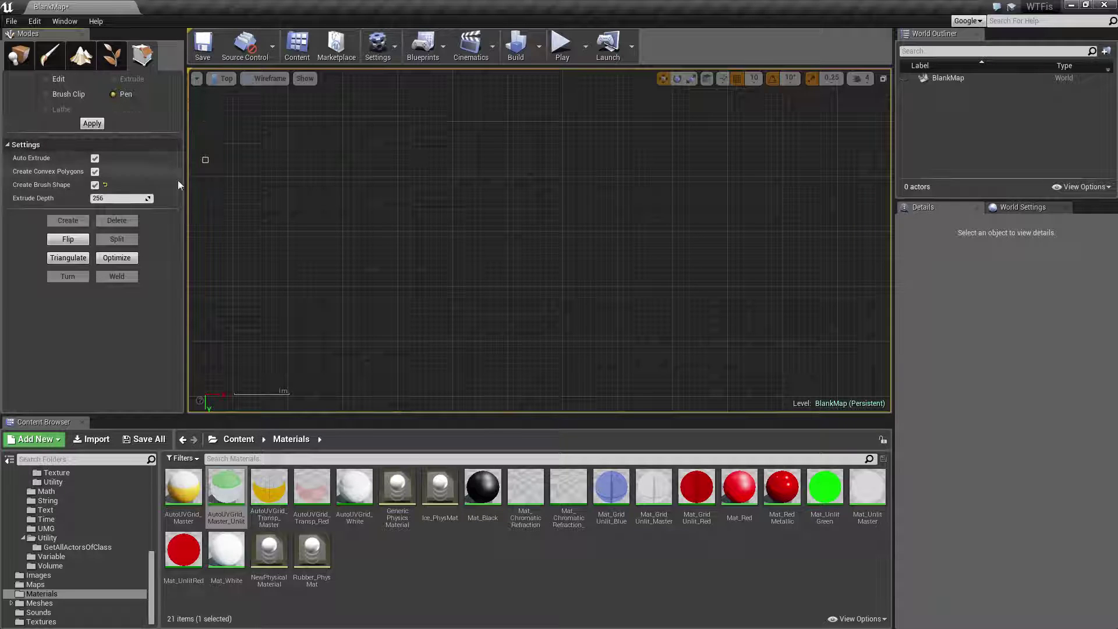
In the Left view, draw a closed three-step stair profile with eight points using the Pen tool, about 3 m wide and 3 m high.
left_click(228, 79)
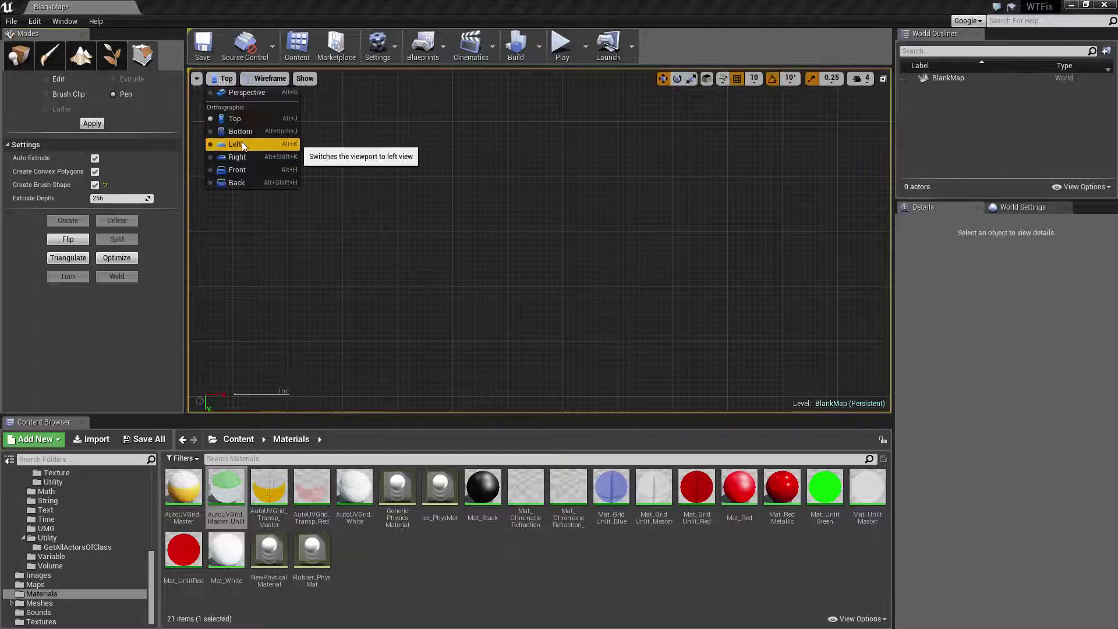
left_click(243, 141)
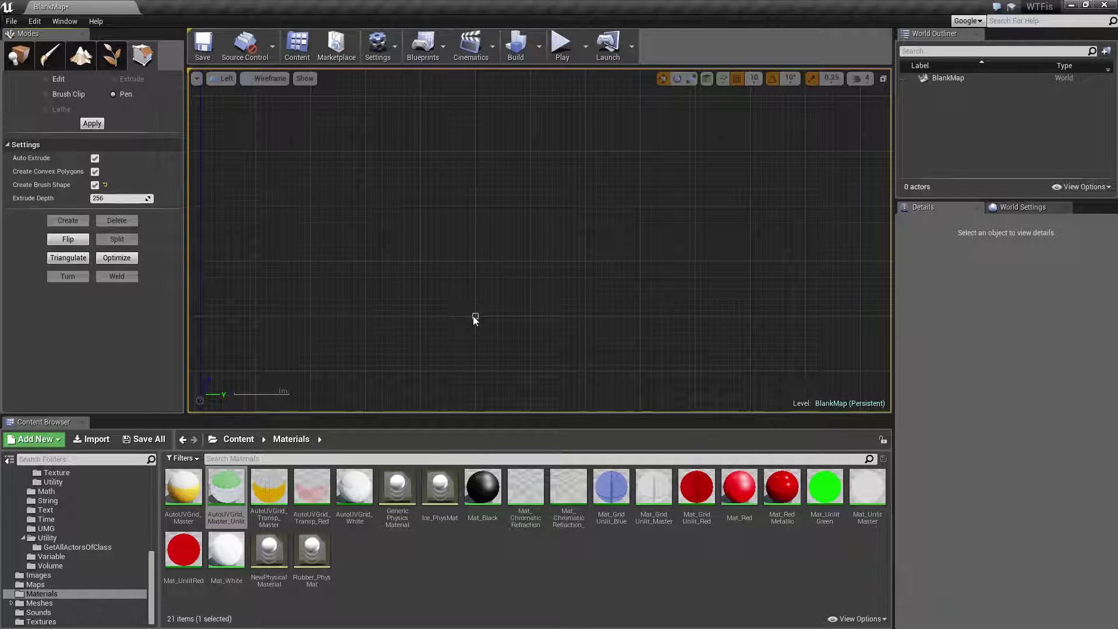
key("e")
left_click(475, 315)
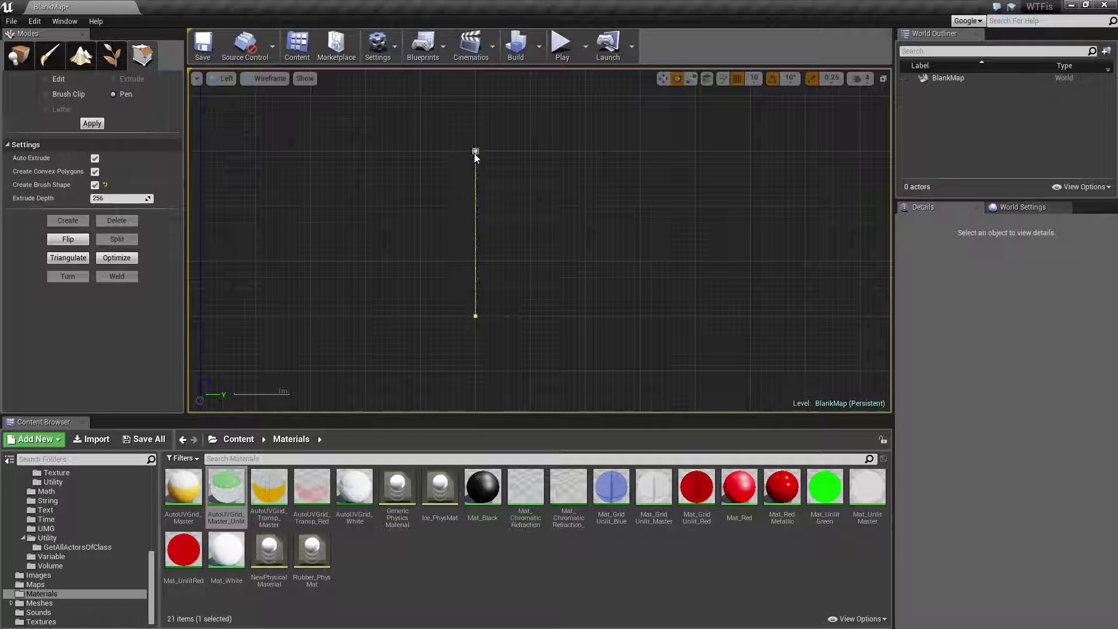
left_click(530, 206)
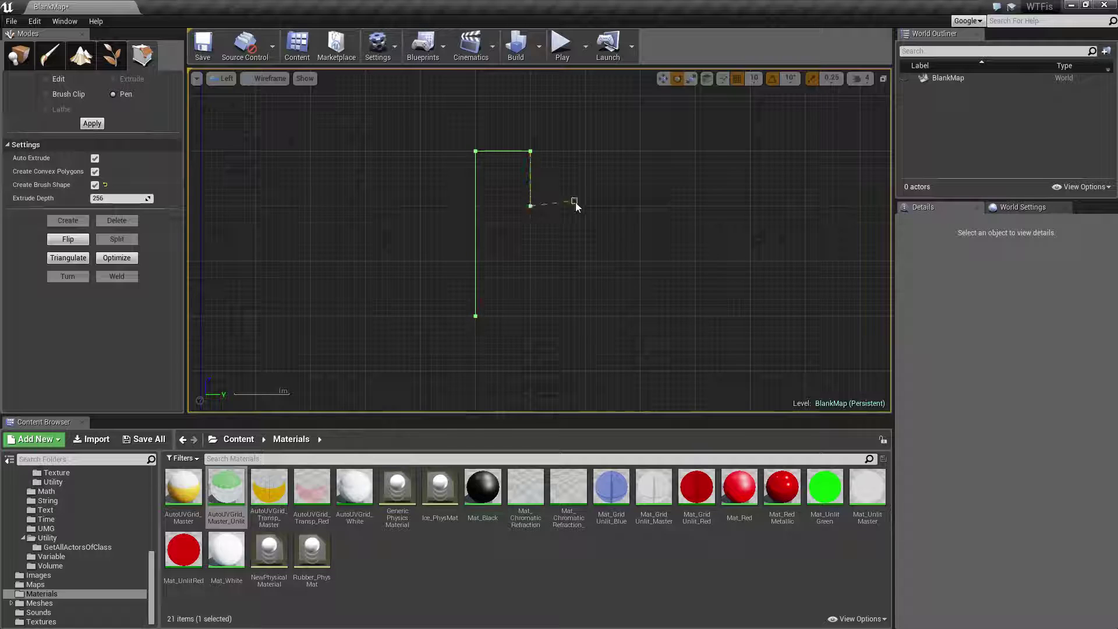
left_click(586, 261)
left_click(640, 261)
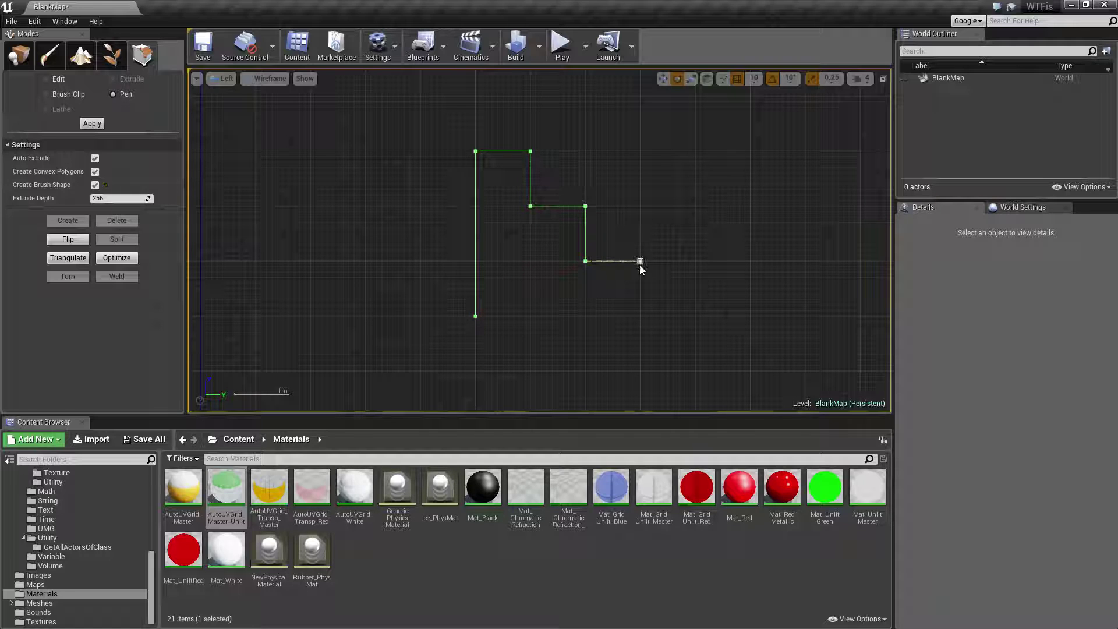
left_click(641, 317)
key("Return")
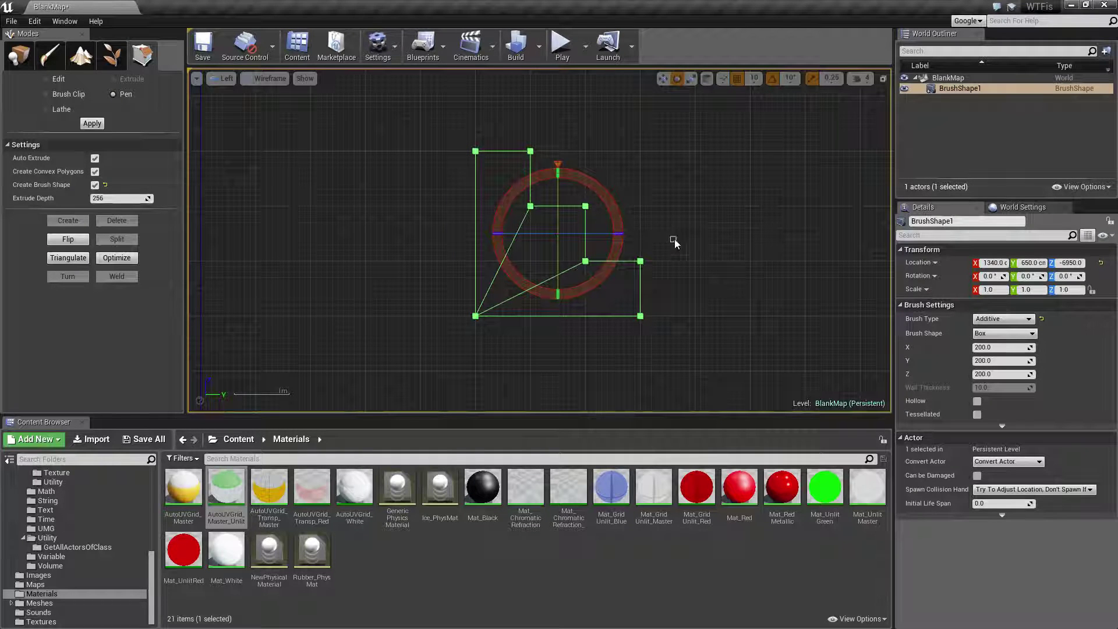
Examine the stair profile's orientation in the Top, Right and Front views, and leave it selected in the Top view.
left_click(221, 79)
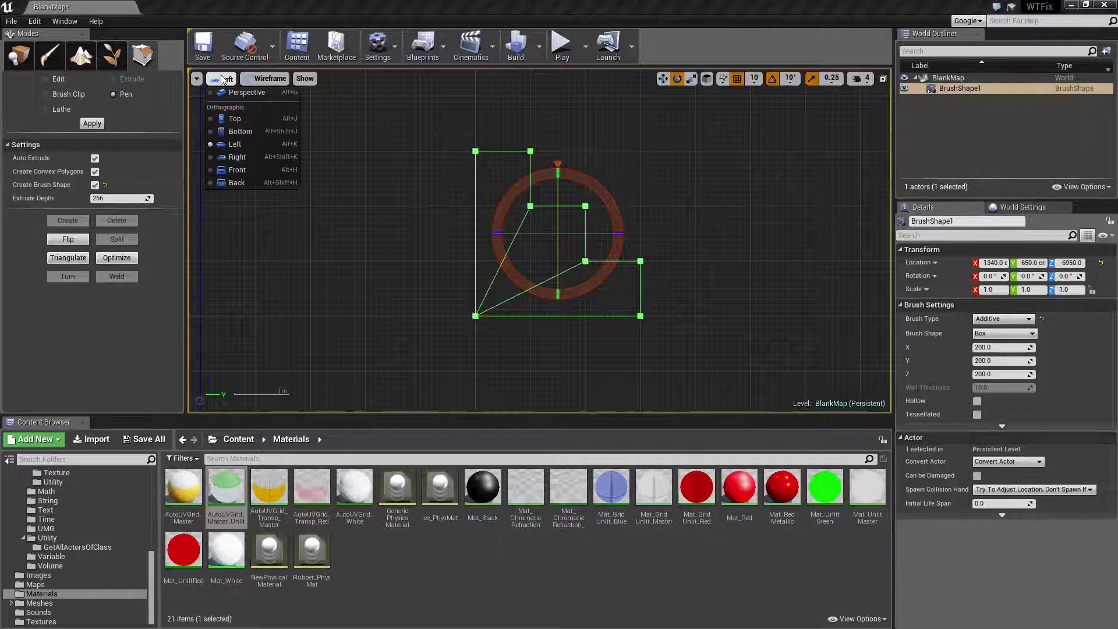
left_click(240, 116)
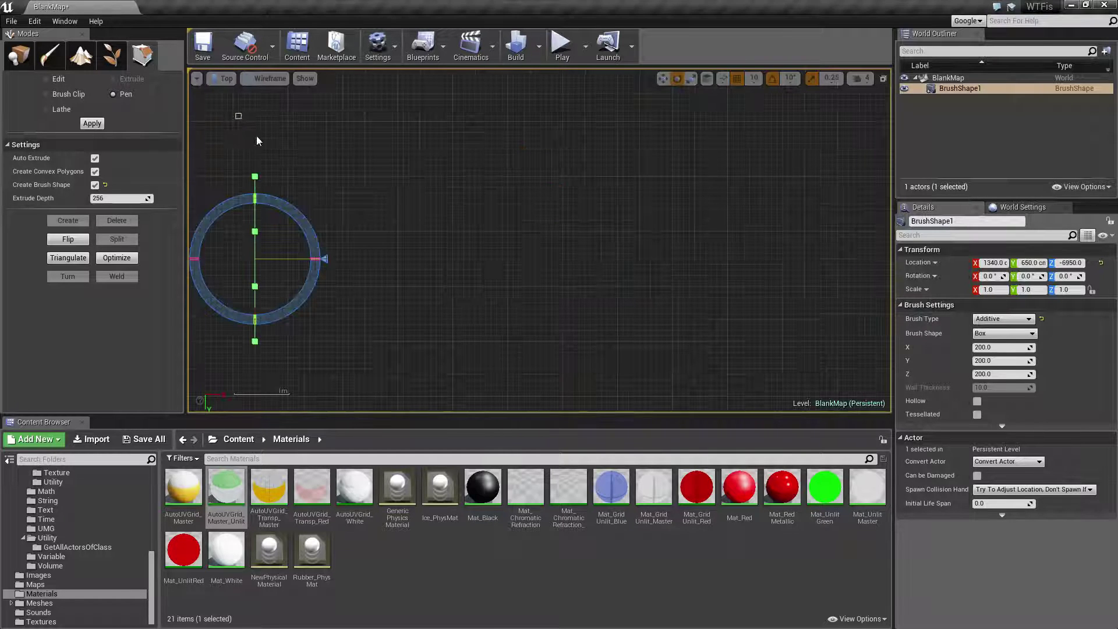
right_click_drag(365, 193, 552, 117)
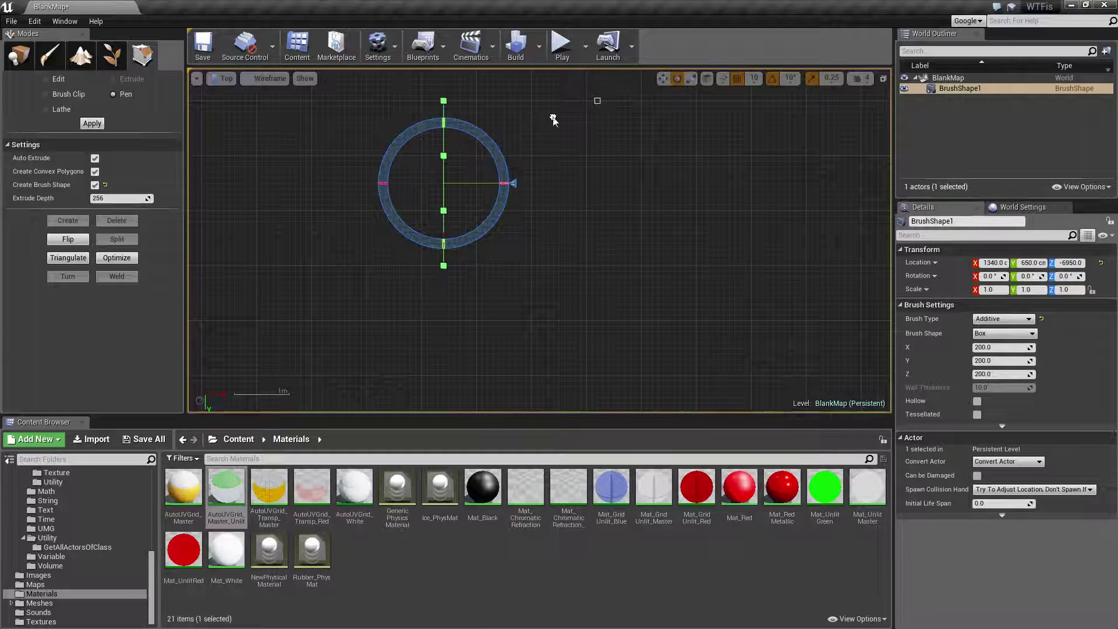
left_click(219, 79)
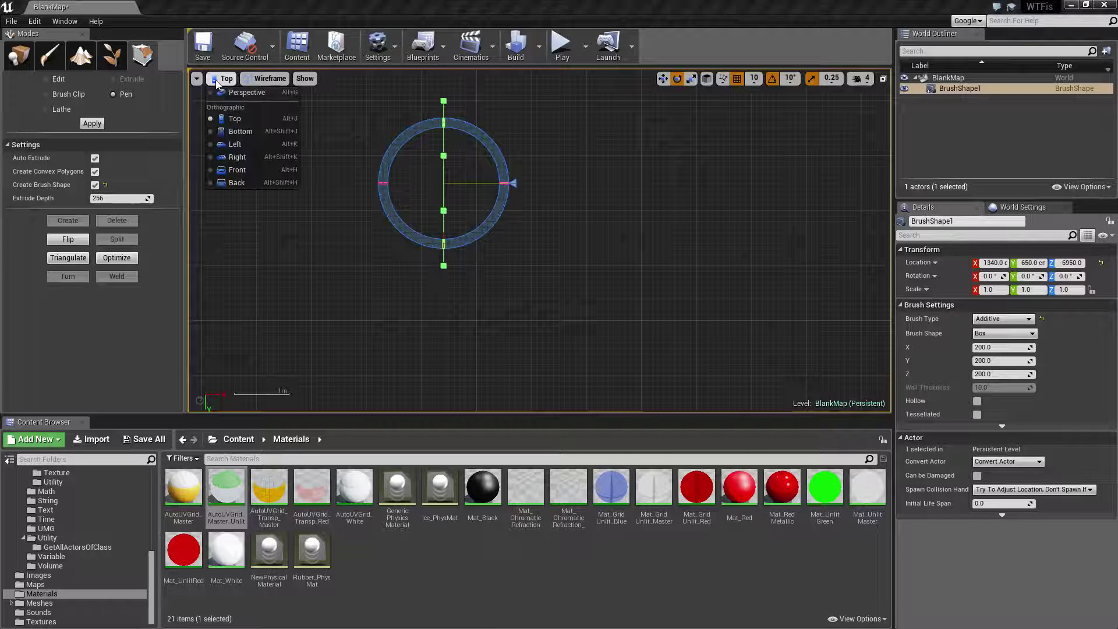
left_click(237, 156)
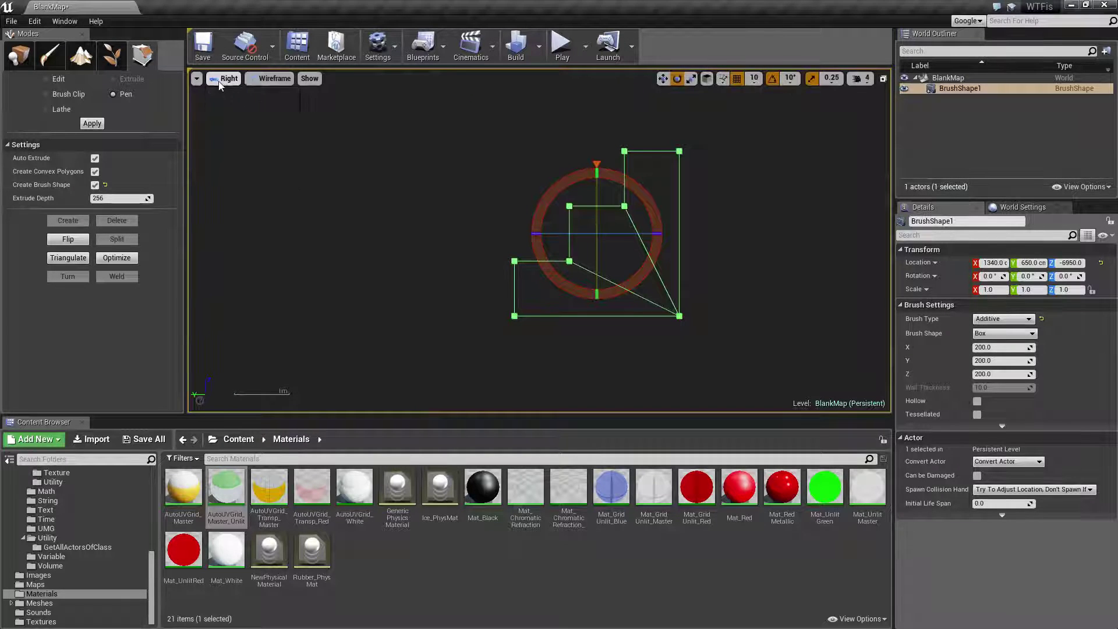
left_click(219, 79)
left_click(243, 166)
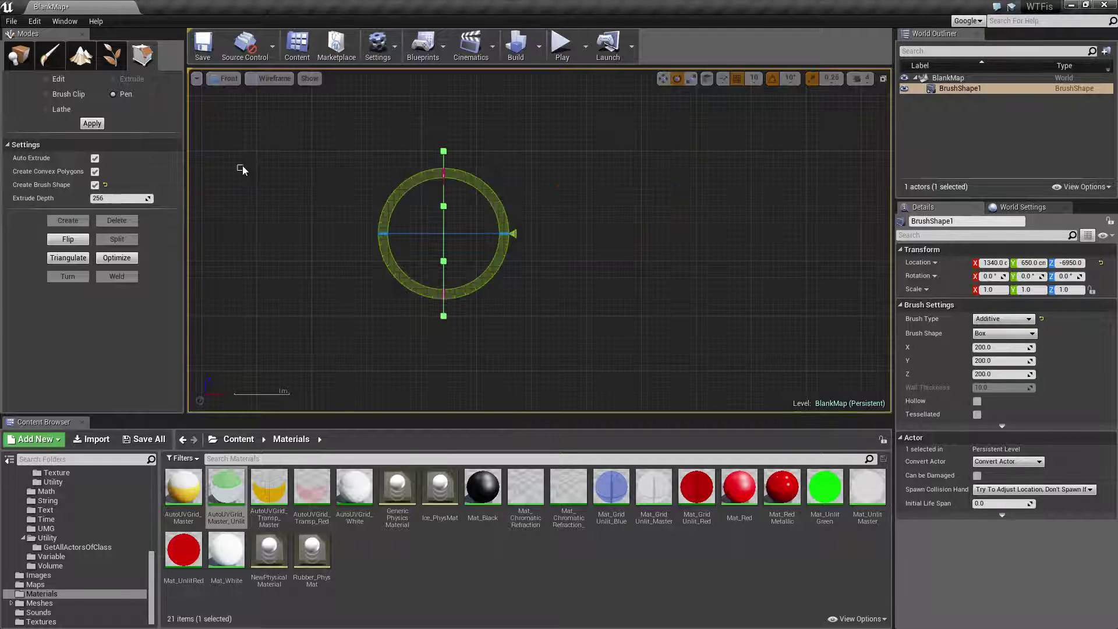
left_click(585, 268)
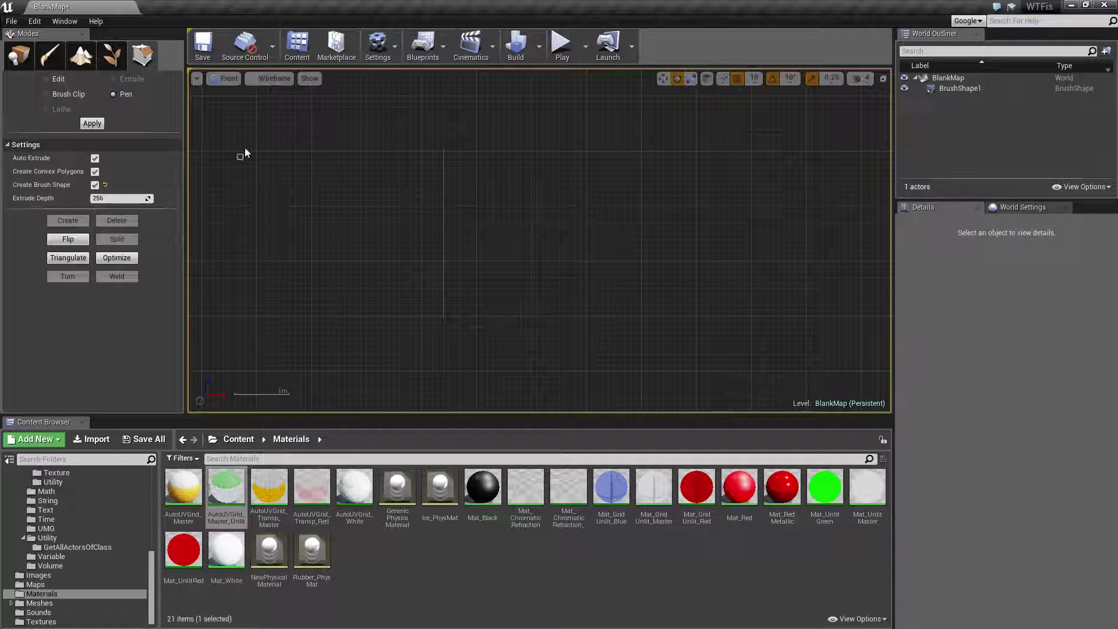
left_click(235, 81)
left_click(237, 124)
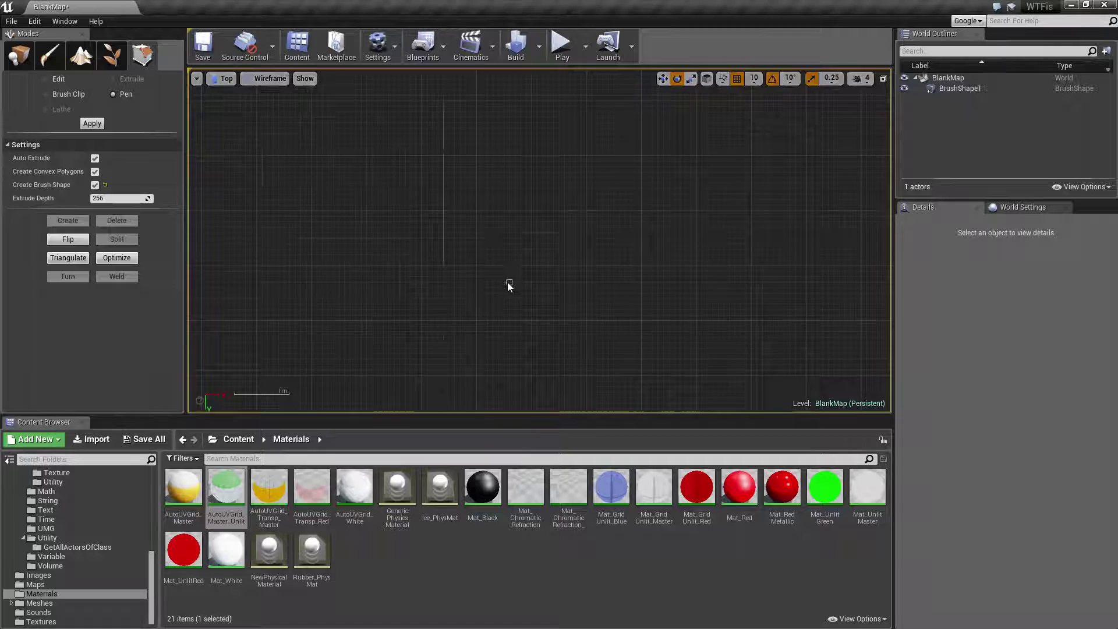
left_click(517, 249)
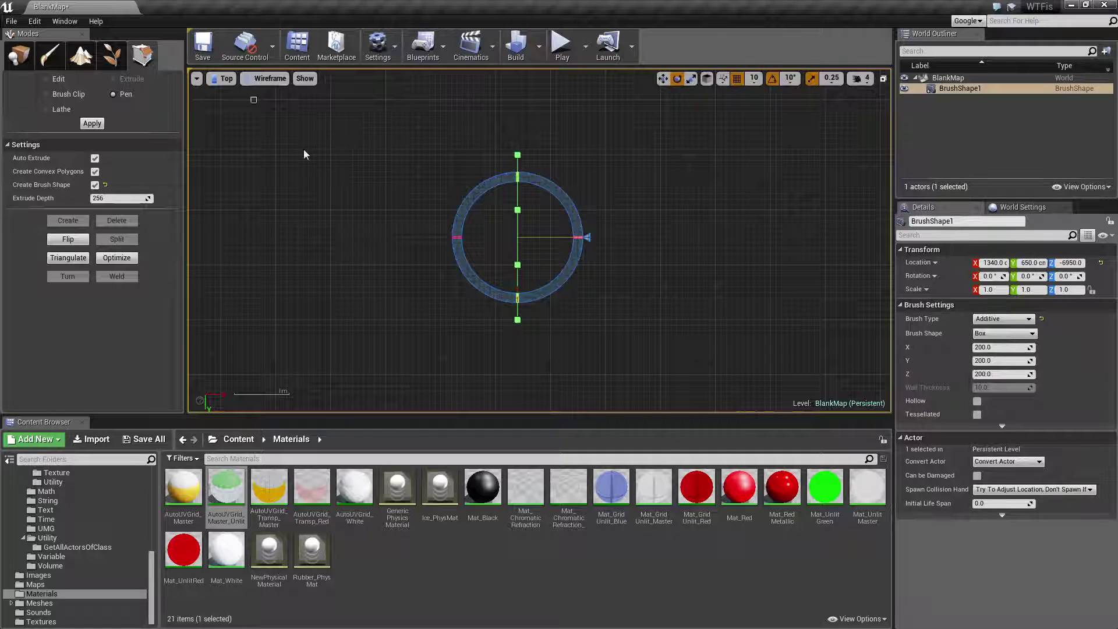
Examine the space around the selected stair profile in the Top view and its flat shape in the Perspective view.
mouse_move(385, 279)
right_mouse_down()
mouse_move(417, 257)
mouse_move(390, 238)
right_mouse_up()
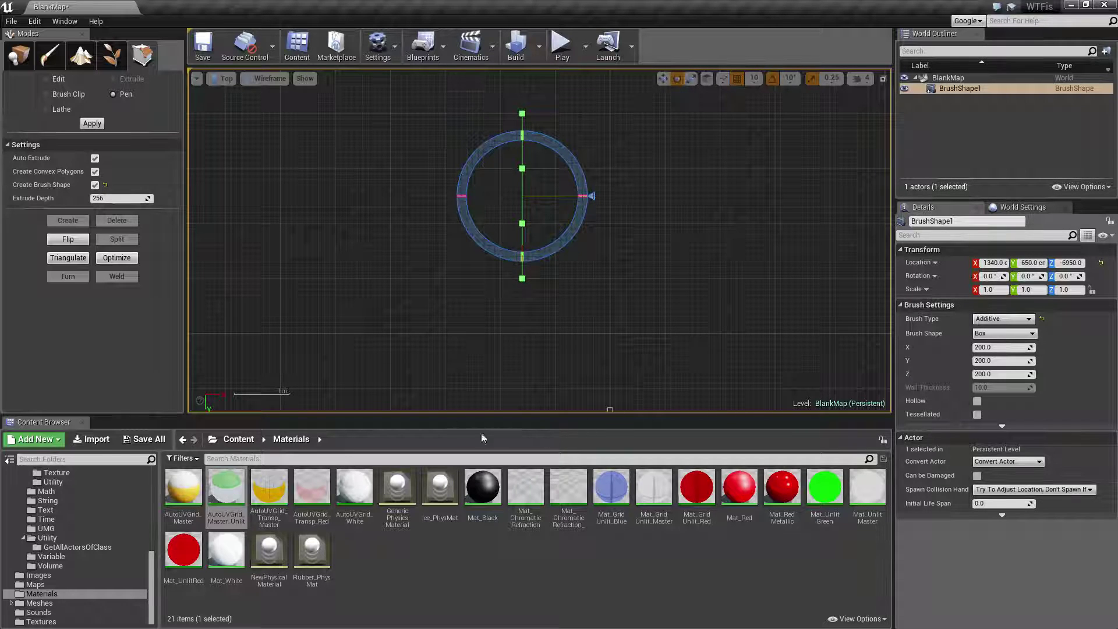
right_click_drag(434, 301, 450, 220)
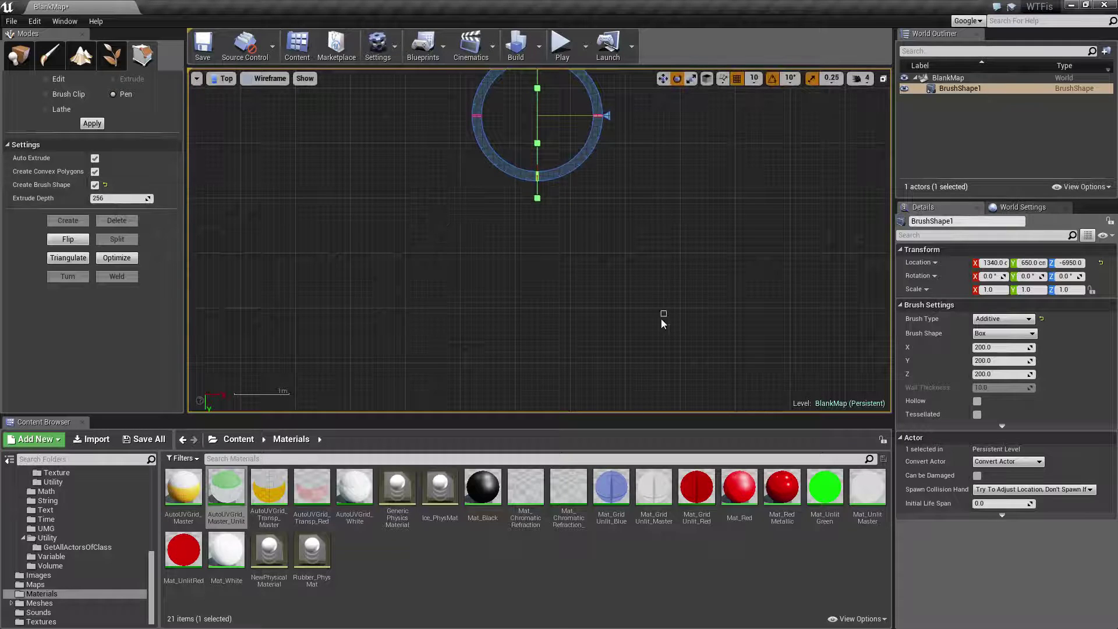
mouse_move(614, 222)
right_mouse_down()
mouse_move(538, 348)
mouse_move(454, 332)
mouse_move(612, 315)
mouse_move(425, 169)
right_mouse_up()
left_click(227, 78)
left_click(232, 88)
mouse_move(597, 318)
right_mouse_down()
mouse_move(659, 318)
mouse_move(490, 324)
mouse_move(571, 280)
mouse_move(559, 245)
right_mouse_up()
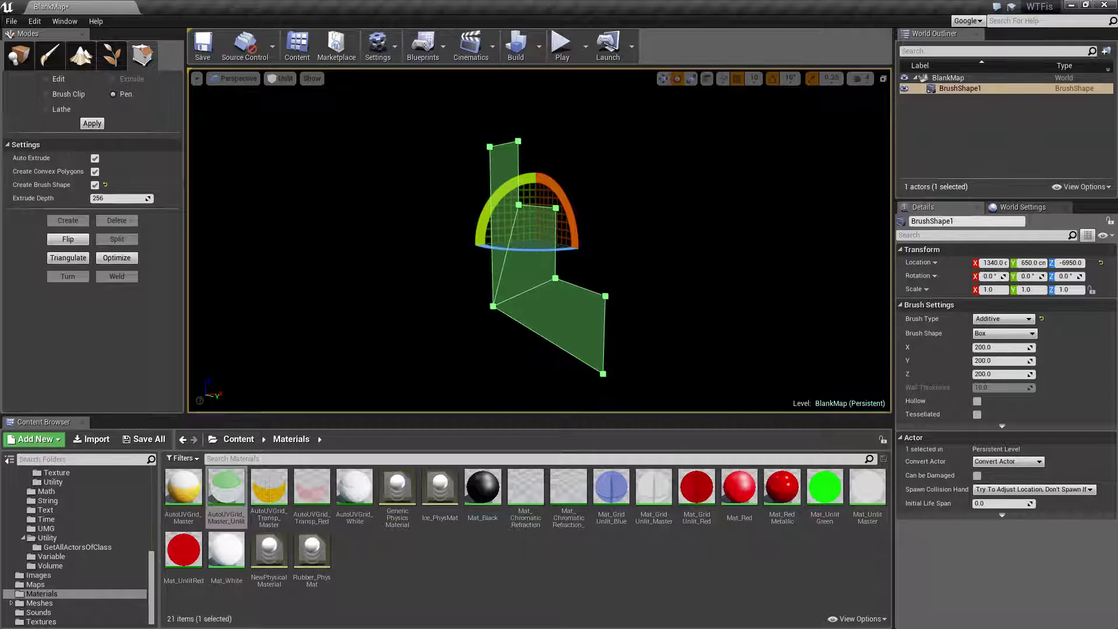
In the Top view, switch to the move gizmo and place the pivot about 1 m beyond the low-step end of the stair profile.
left_click(233, 78)
left_click(240, 113)
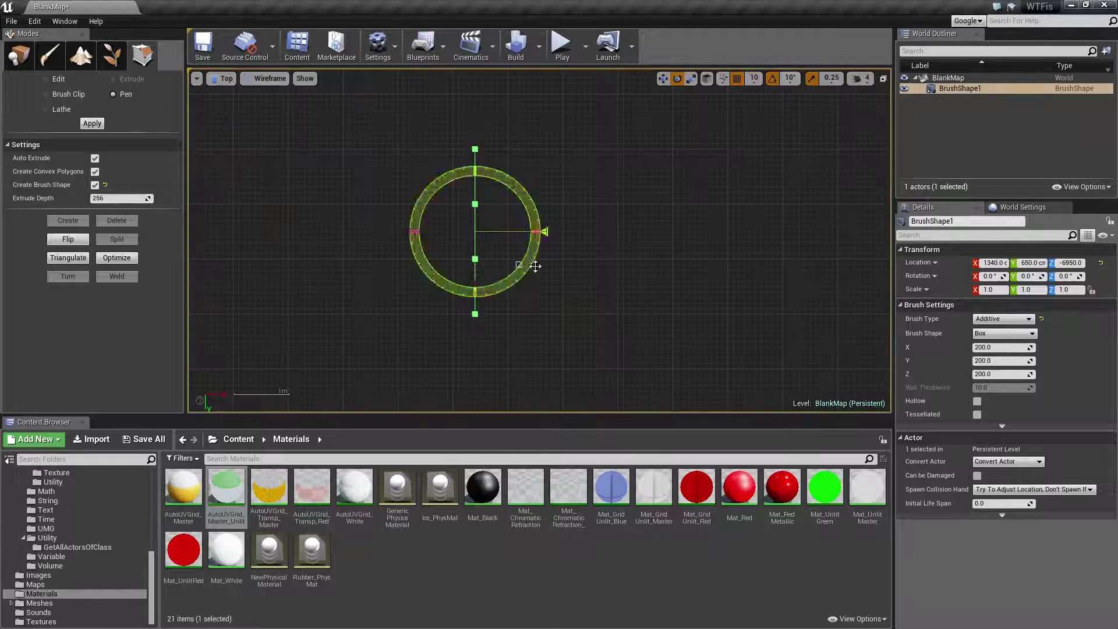
left_click(509, 267)
left_click(475, 237)
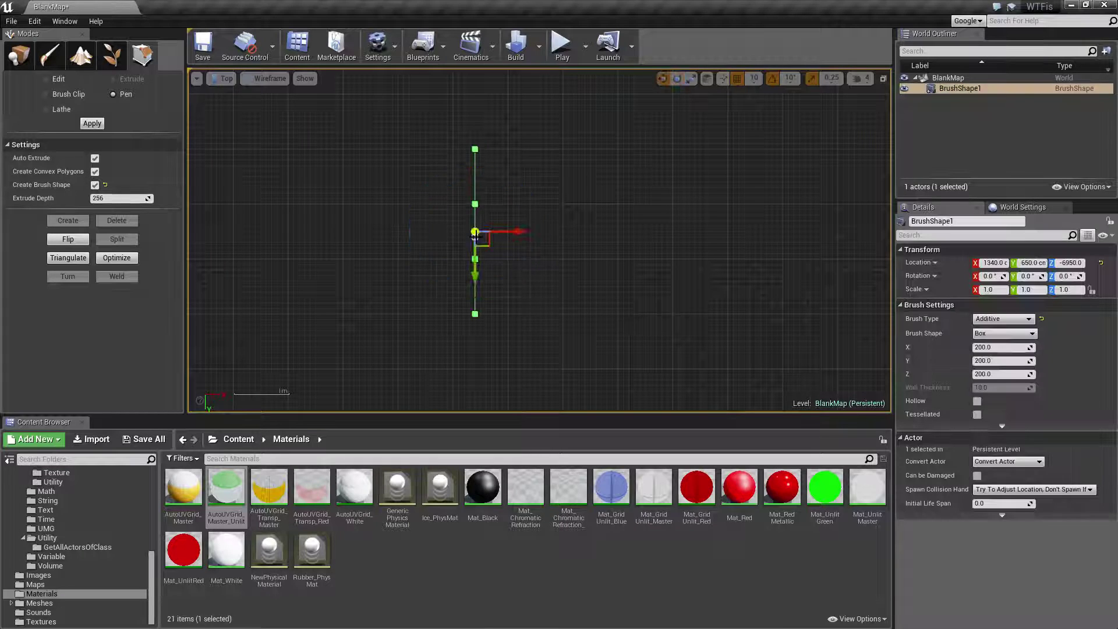
middle_click(474, 370)
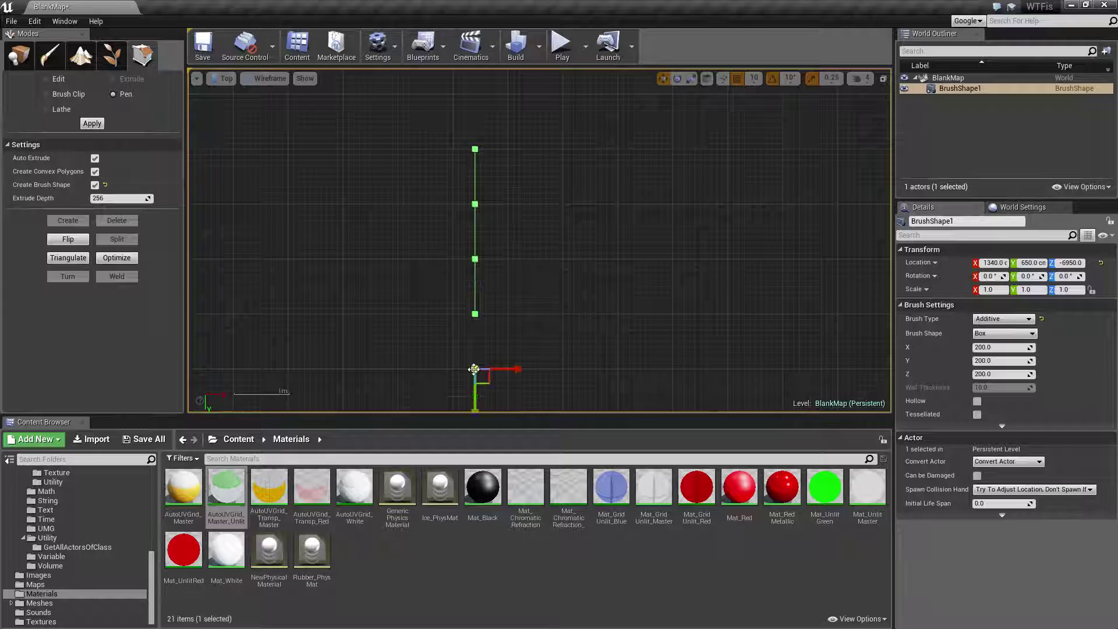
Lathe the stair profile around the offset pivot with 16 total segments and 4 segments.
mouse_move(526, 356)
right_mouse_down()
mouse_move(557, 259)
mouse_move(534, 321)
right_mouse_up()
left_click(55, 110)
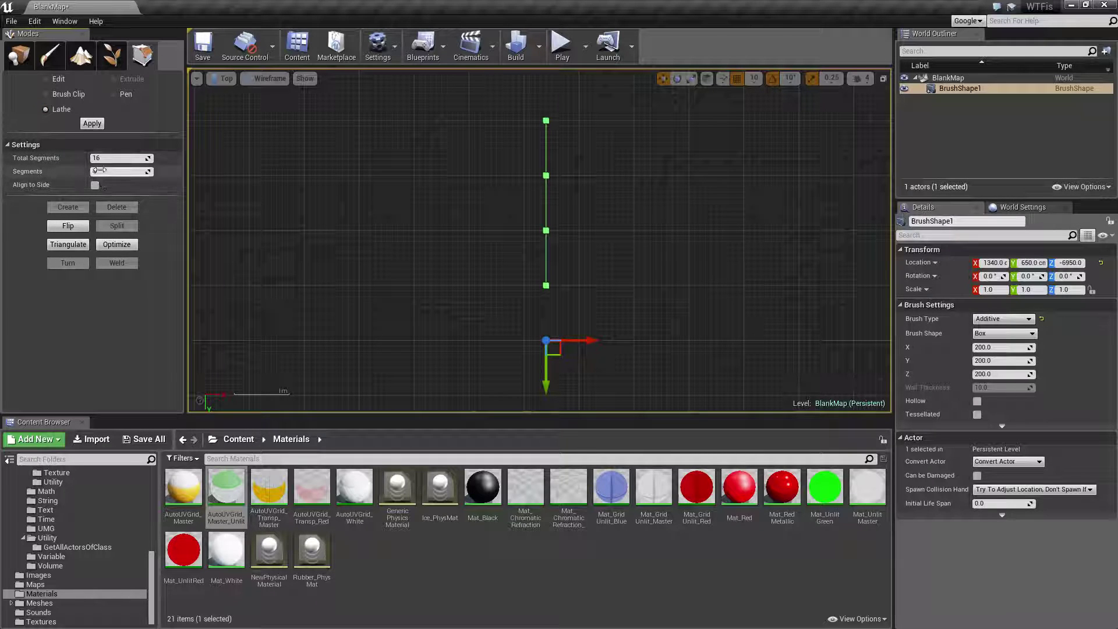
left_click(92, 123)
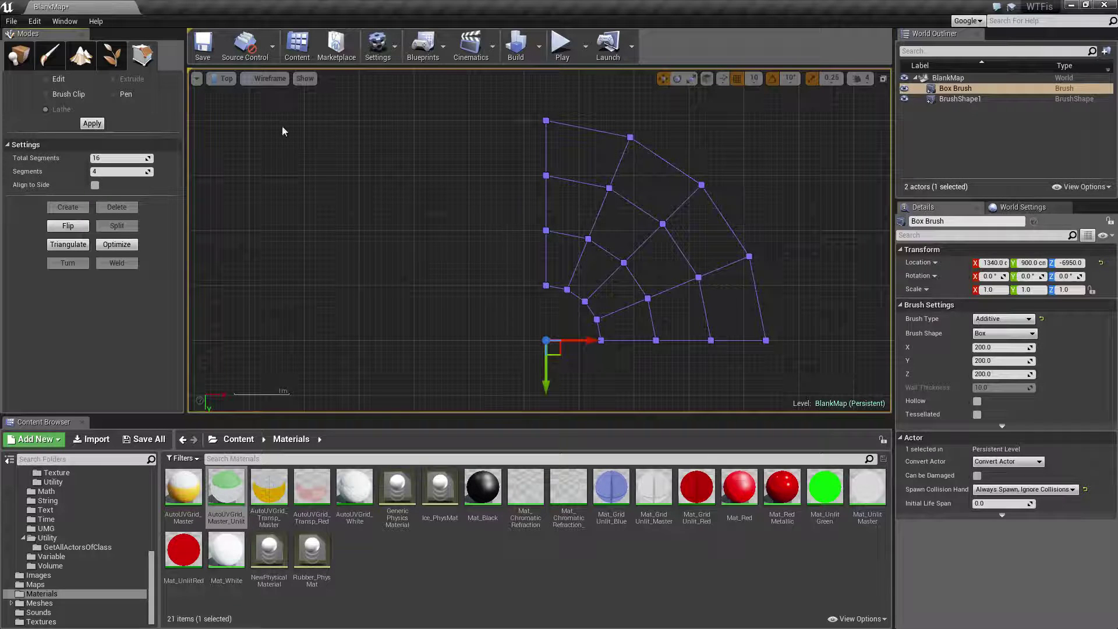
Examine the lathed curved staircase from several angles in the Perspective view with nothing selected.
left_click(226, 78)
left_click(232, 99)
mouse_move(450, 292)
left_mouse_down("alt")
mouse_move(536, 291)
mouse_move(450, 326)
left_mouse_up("alt")
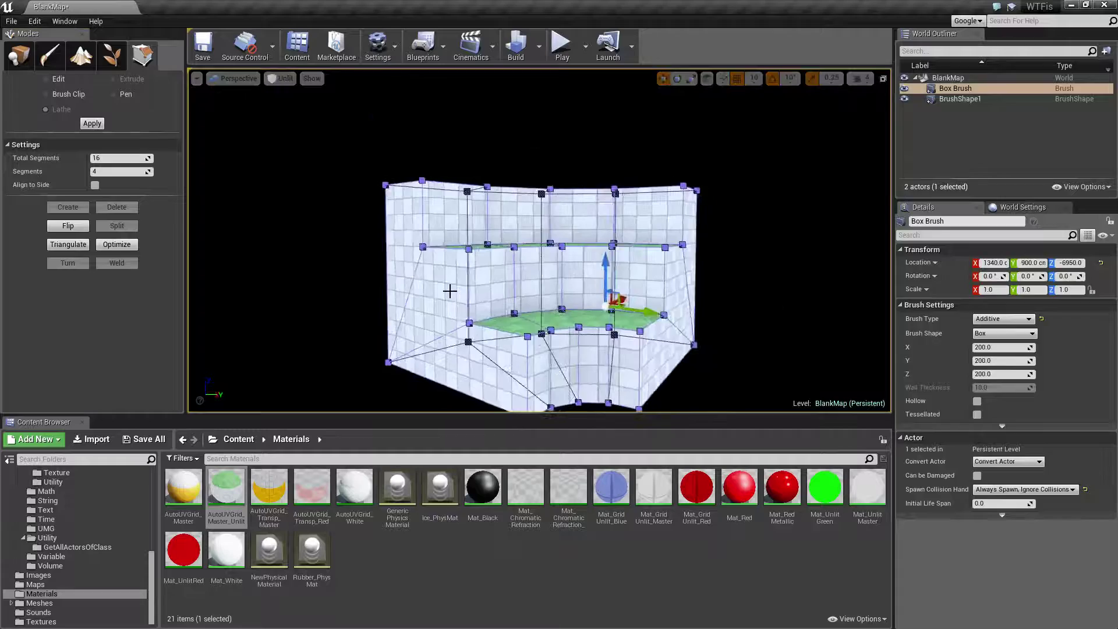
key("Escape")
right_click_drag(449, 290, 508, 289, "alt")
left_click_drag(450, 290, 450, 350, "alt")
left_click_drag(500, 310, 567, 244, "alt")
left_click_drag(377, 262, 377, 215, "alt")
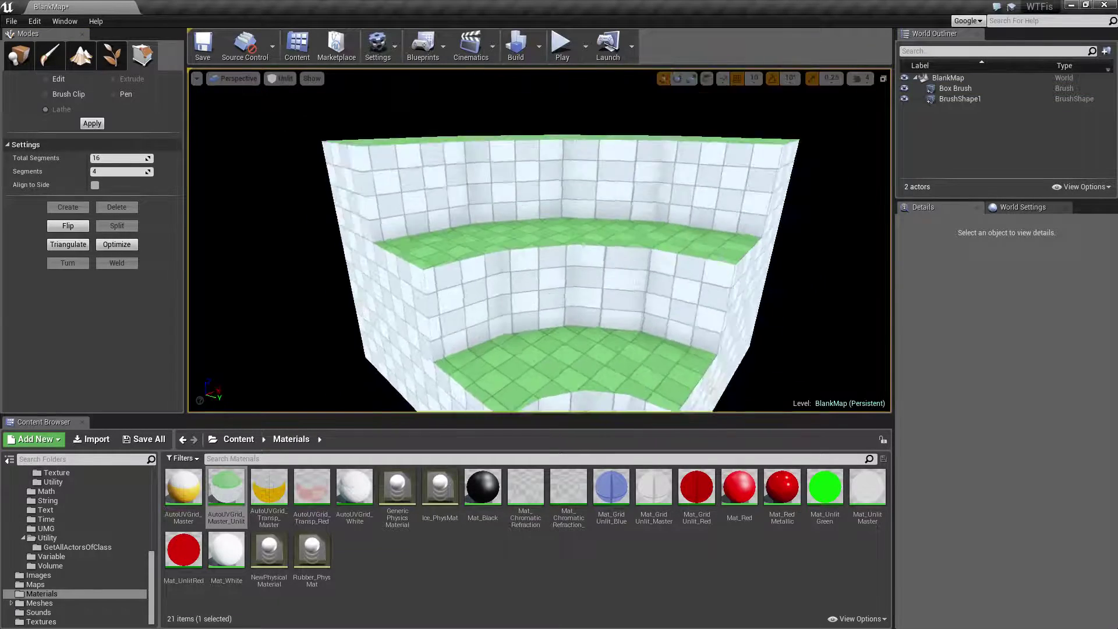
right_click_drag(377, 262, 332, 263, "alt")
Select the three faces that make up the staircase's flat end profile in Edit mode.
left_click(389, 280)
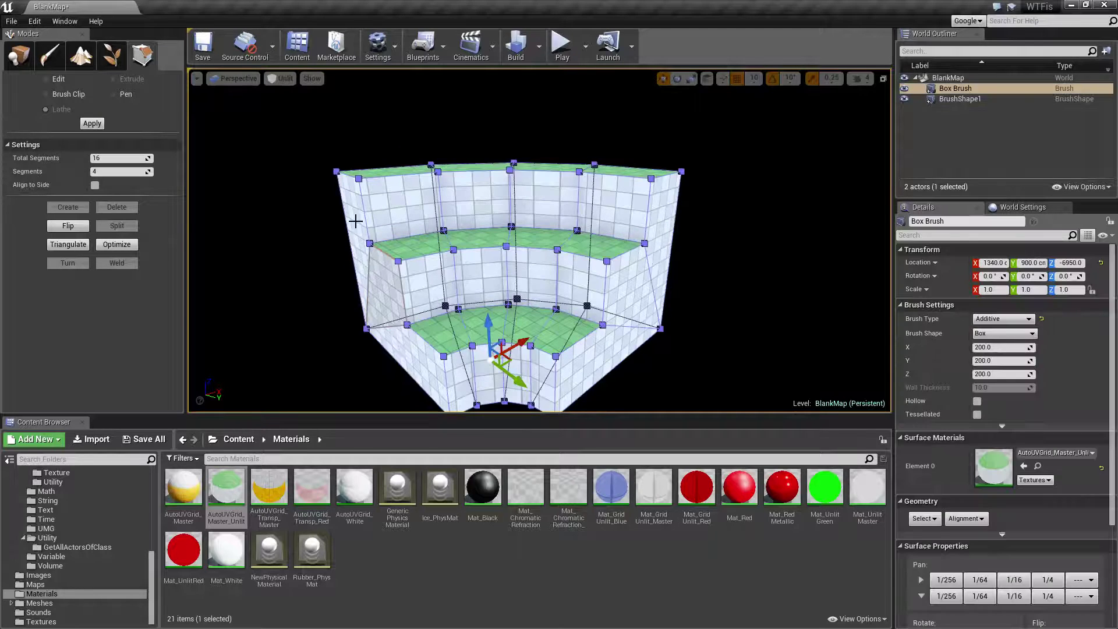
left_click(356, 221)
left_click_drag(371, 259, 466, 251, "alt")
right_click_drag(371, 258, 360, 258)
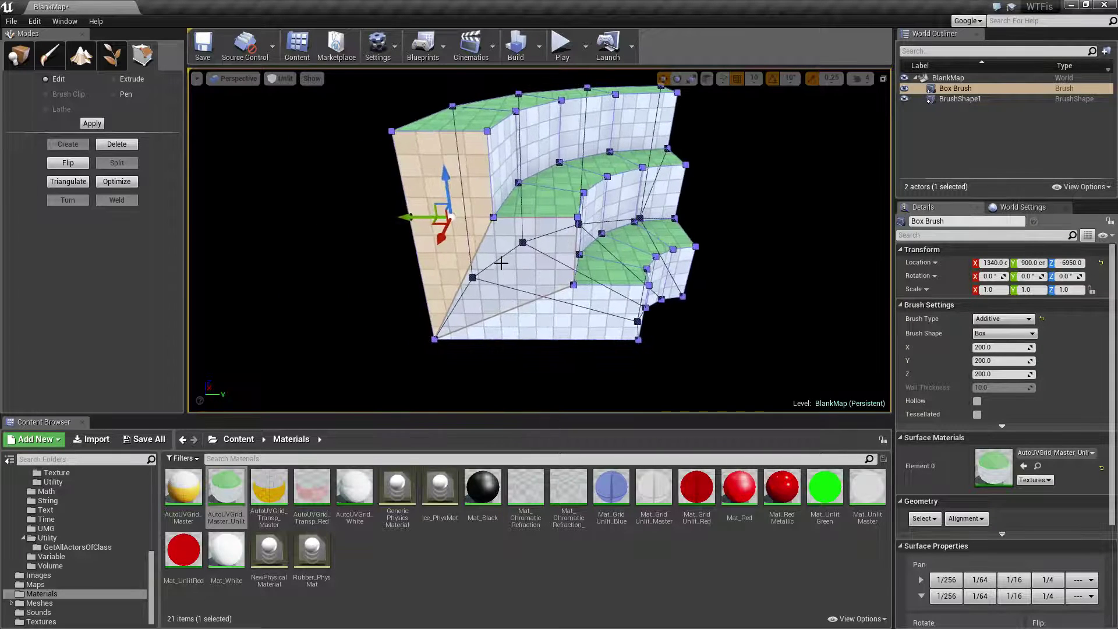
left_click(569, 321)
left_click(445, 219, "ctrl")
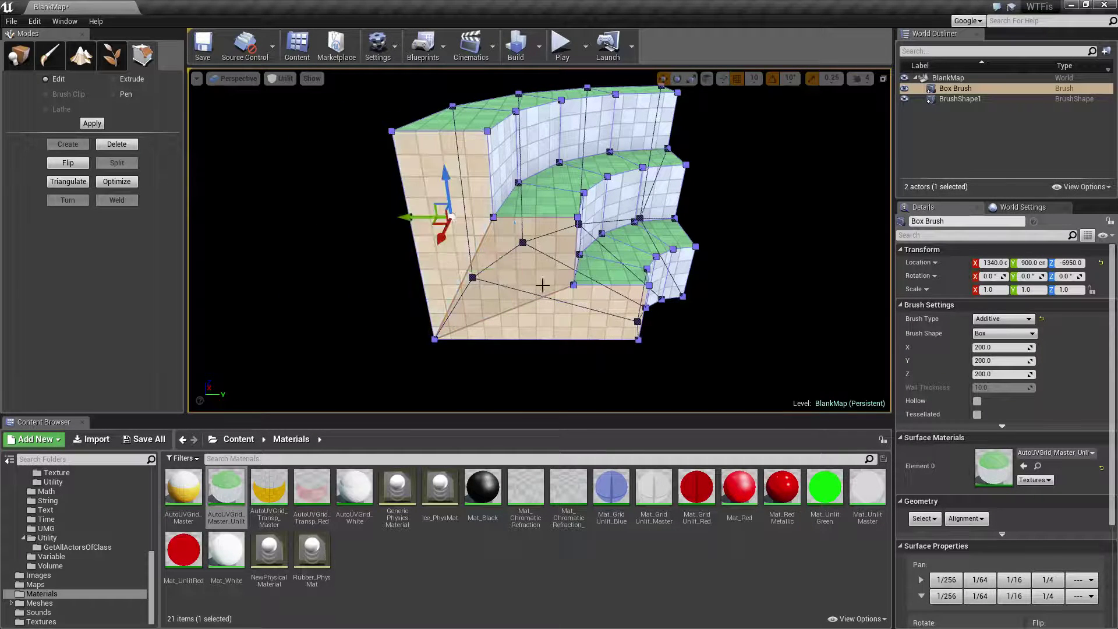
Select the riser and tread faces running up the second wedge segment from the highlighted flat end of the staircase.
left_click_drag(562, 324, 417, 321, "alt")
right_click_drag(562, 324, 574, 399, "alt")
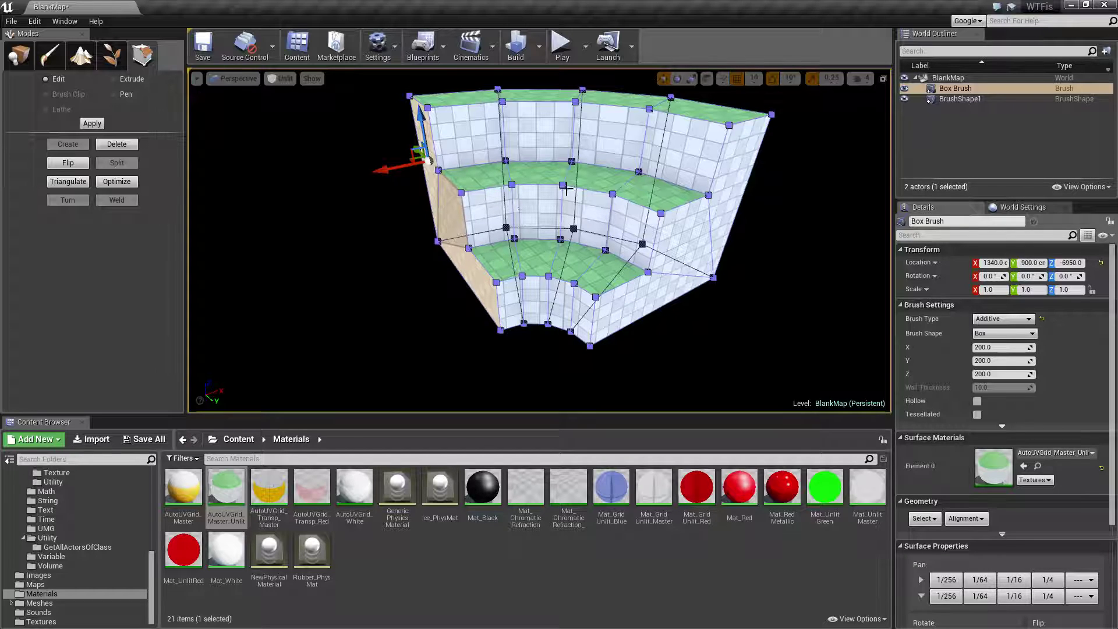
left_click(539, 265)
left_click(539, 294)
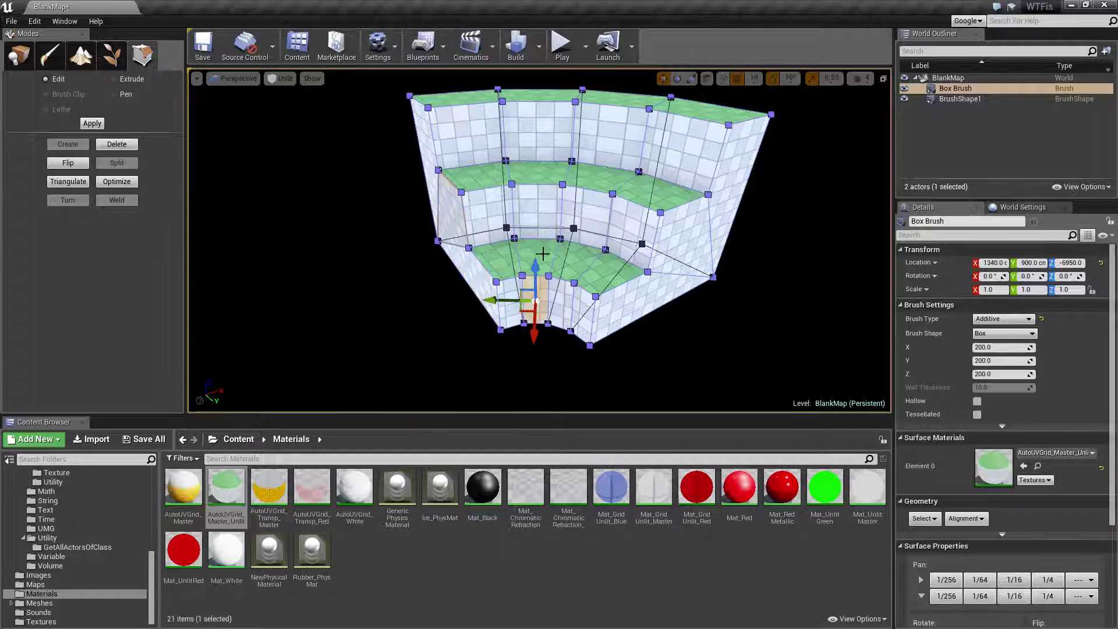
left_click(539, 262, "ctrl")
left_click(539, 216, "ctrl")
left_click(537, 172, "ctrl")
left_click(538, 131, "ctrl")
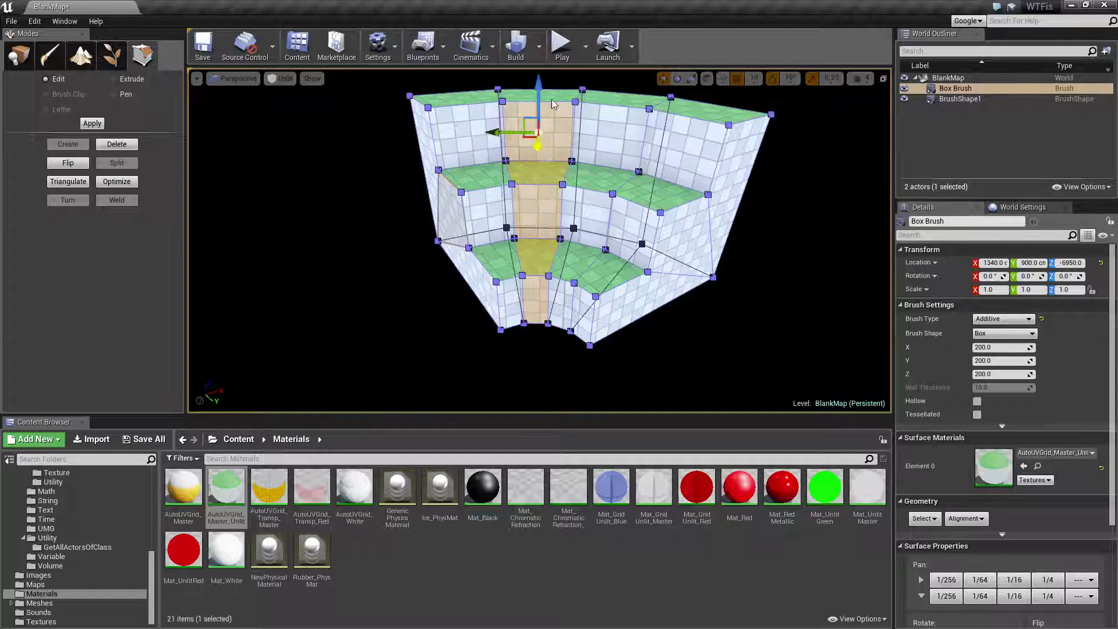
Select the riser and tread faces of the third wedge segment, including its topmost surface.
left_click(568, 298)
left_click(583, 261, "ctrl")
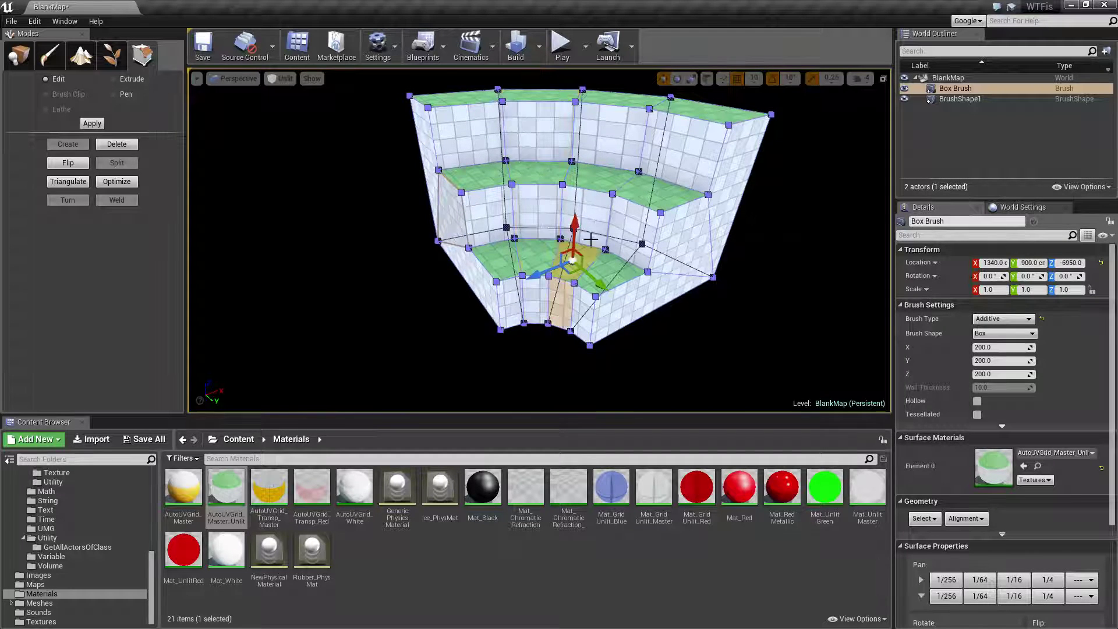
left_click(595, 218, "ctrl")
left_click(607, 175, "ctrl")
left_click(617, 102, "ctrl")
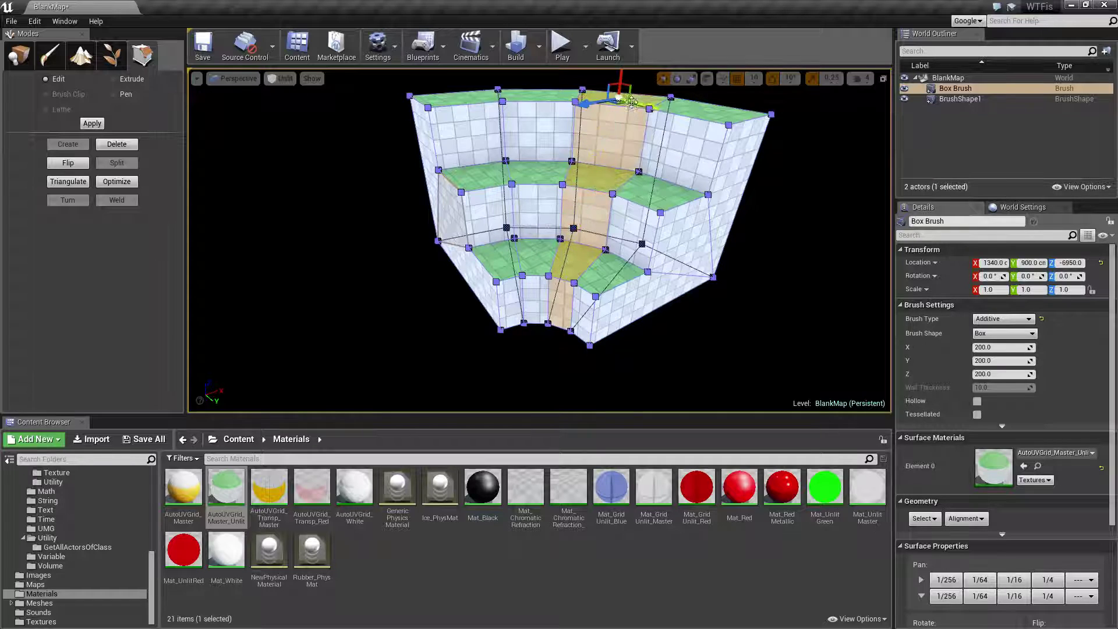
Select the riser and tread faces of the fourth wedge segment, up to its topmost surface.
left_click(586, 303)
left_click(632, 245, "ctrl")
left_click(632, 235, "ctrl")
left_click(651, 197, "ctrl")
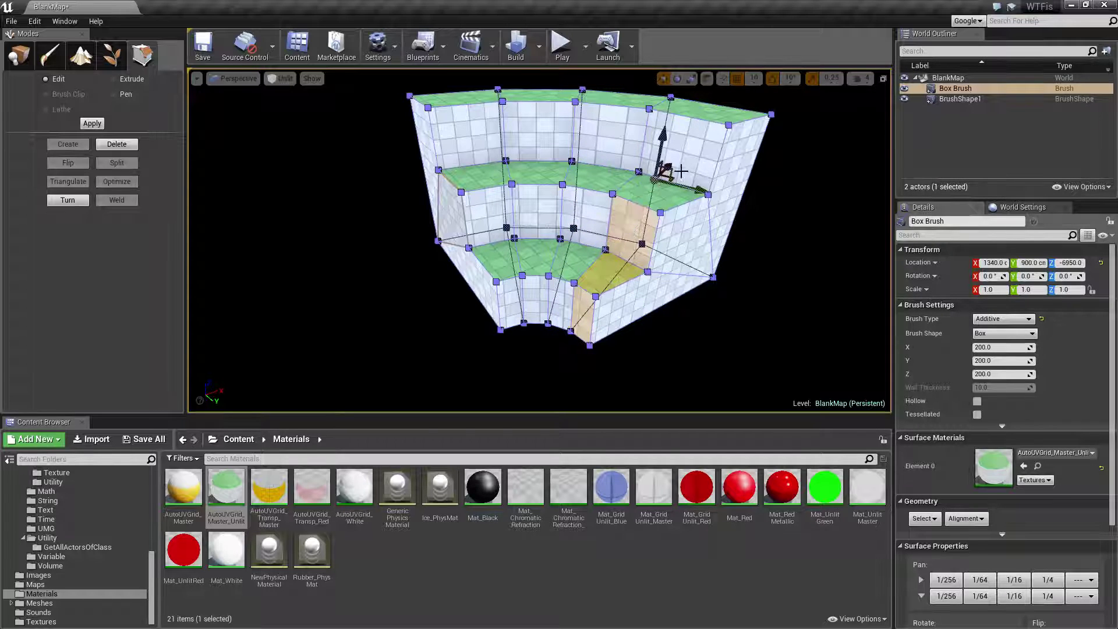
left_click(682, 167, "ctrl")
left_click(707, 114, "ctrl")
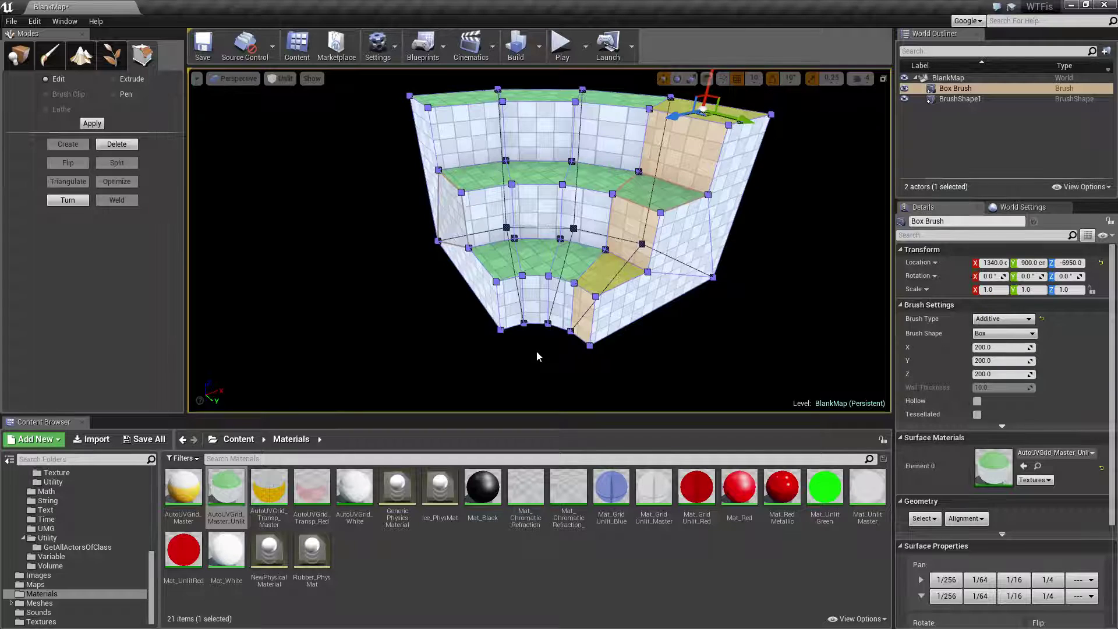
Undo the staircase face selections and the previous lathe operation, back to the flat stair-shaped brush shape.
key("ctrl+z")
key("ctrl+z")
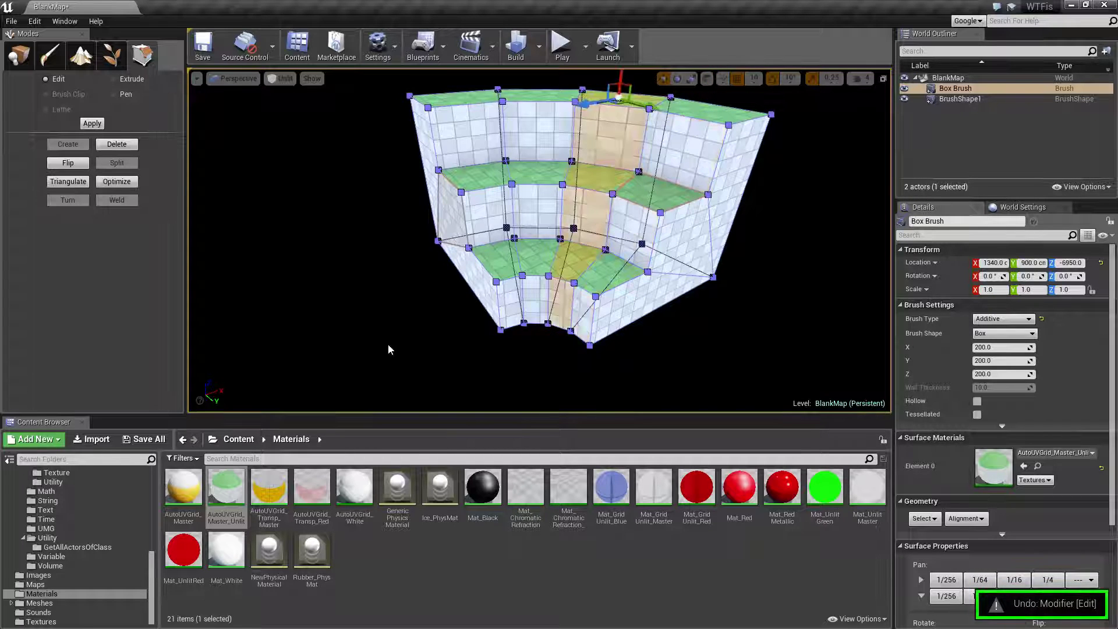
key("ctrl+z")
key("ctrl+z")
key("ctrl+z")
key("ctrl+z")
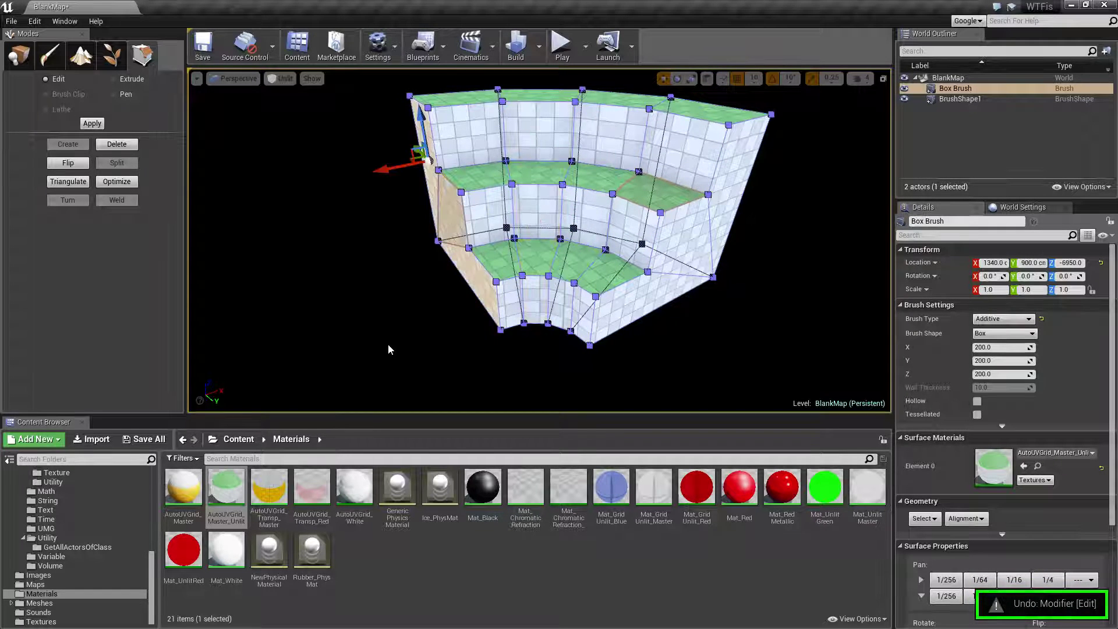
key("ctrl+z")
key("ctrl+z")
key("ctrl+z")
key("ctrl+z")
key("ctrl+z")
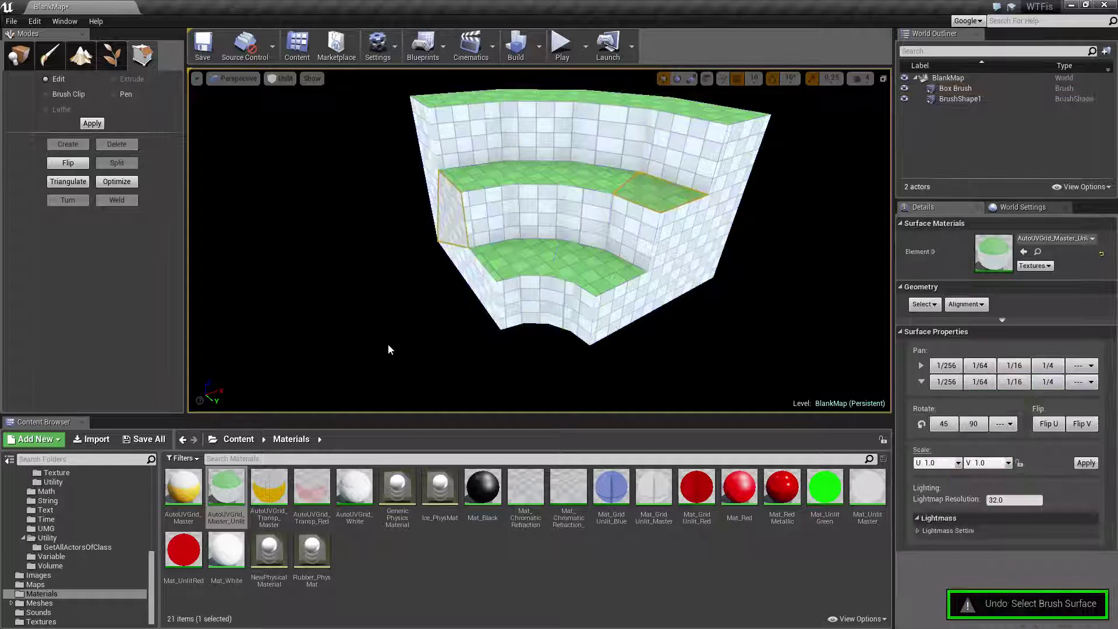
key("ctrl+z")
key("ctrl+z")
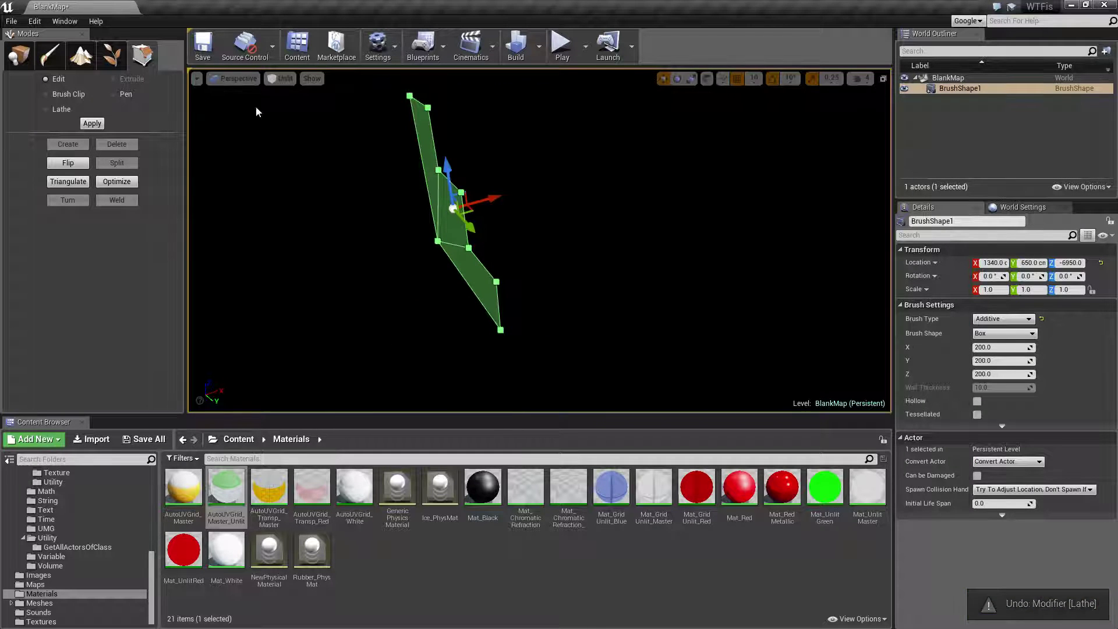
Select the stair profile in the Top view and place its pivot about 1 m beyond its inner end along Y.
left_click(233, 78)
left_click(235, 116)
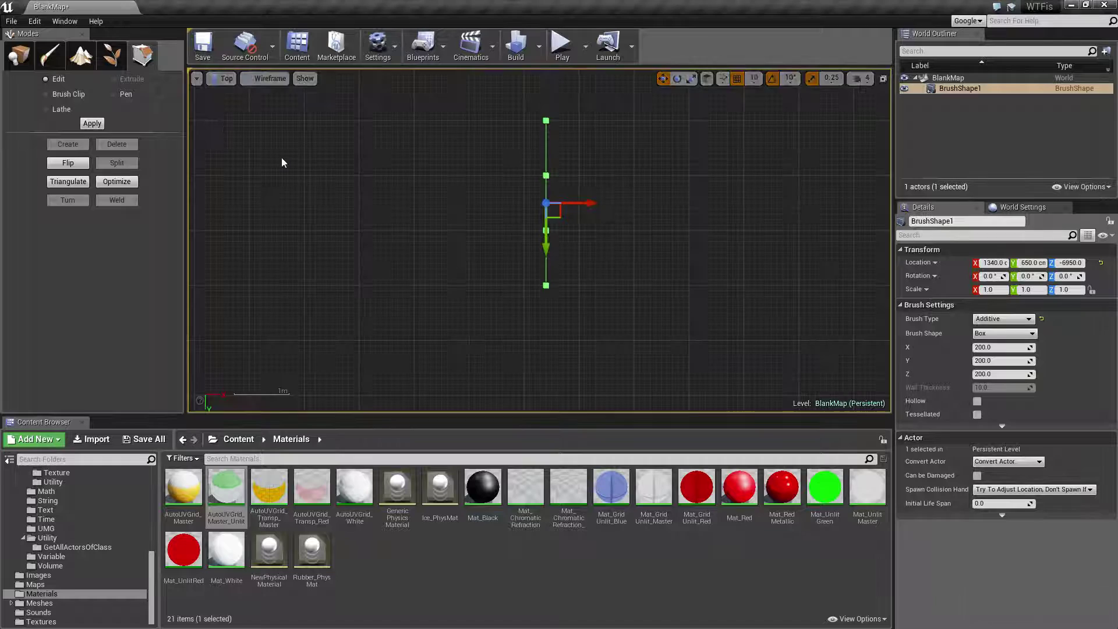
left_click(496, 253)
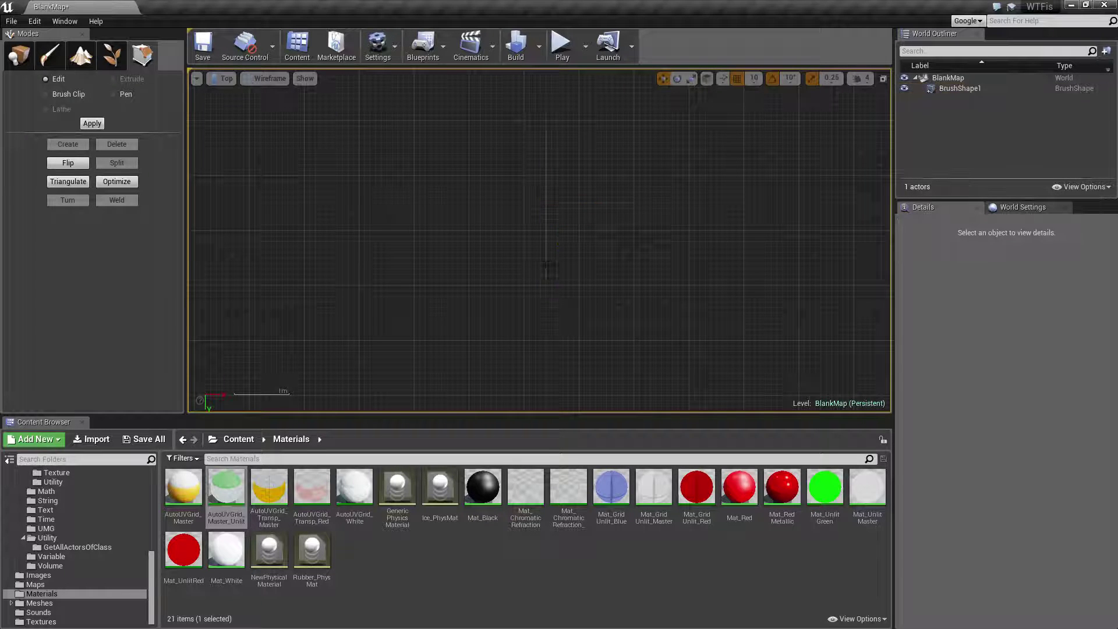
left_click(546, 256)
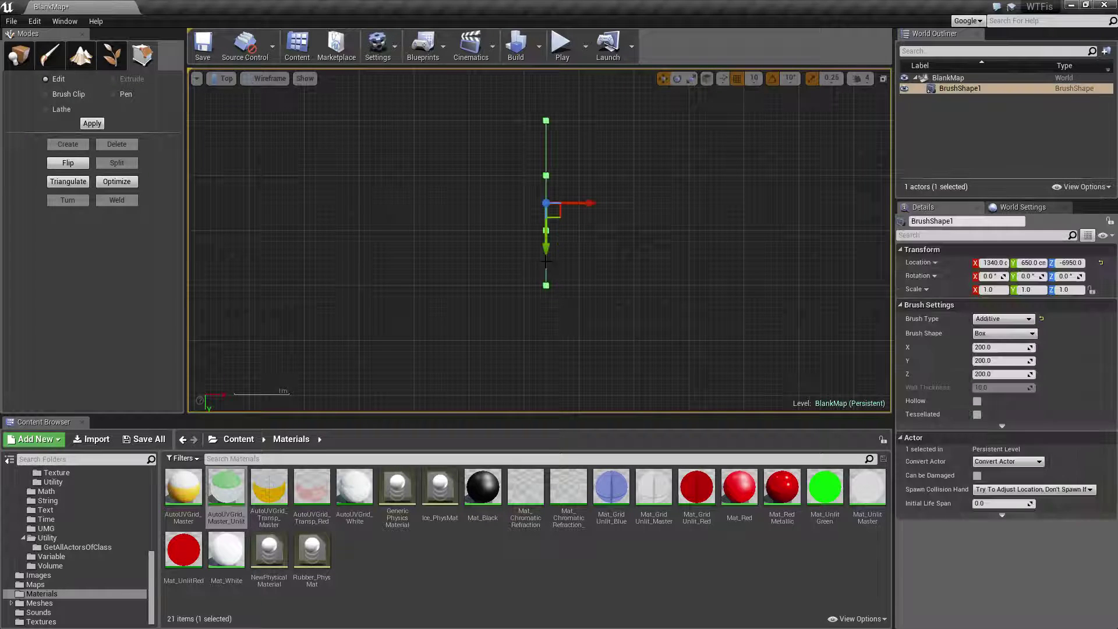
middle_click(548, 340, "alt")
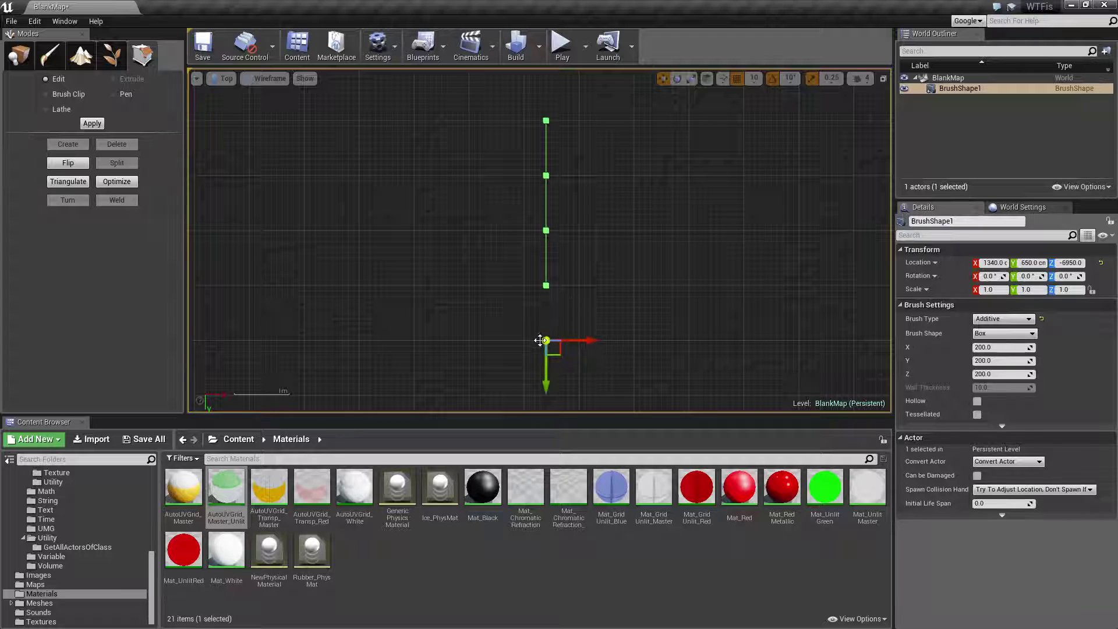
Activate the Lathe tool and set Total Segments to 20.
left_click(67, 110)
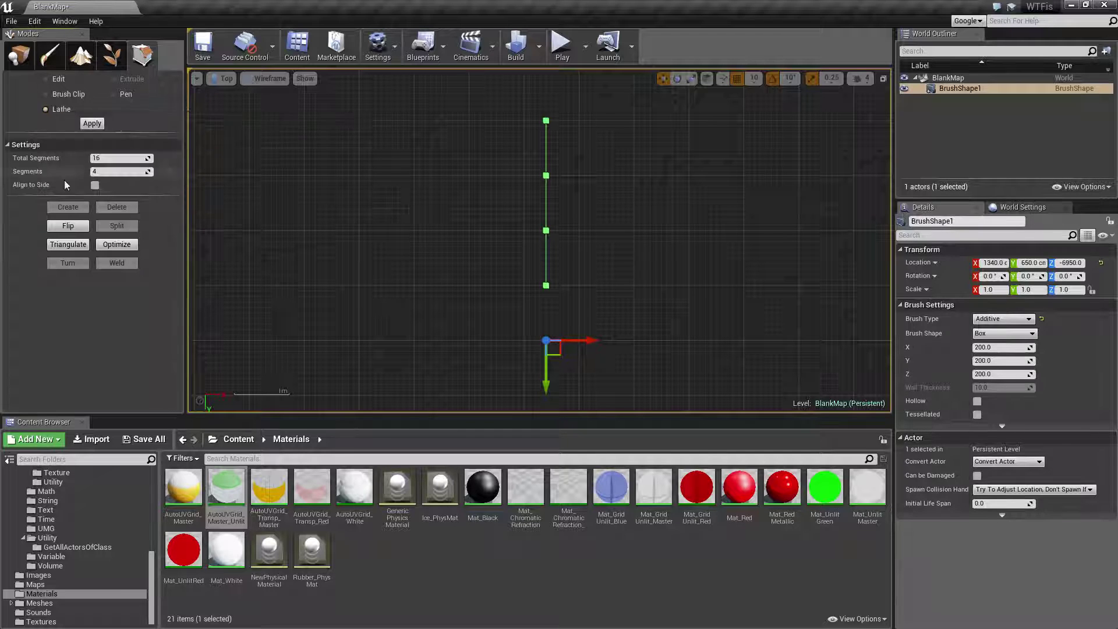
left_click(105, 171)
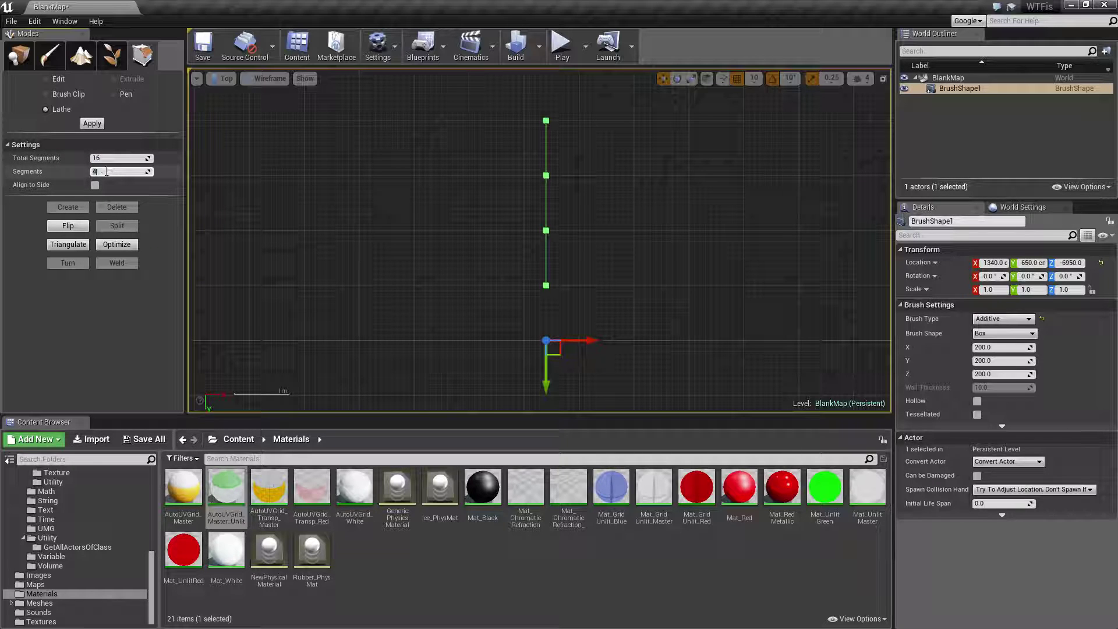
right_click_drag(349, 309, 291, 224)
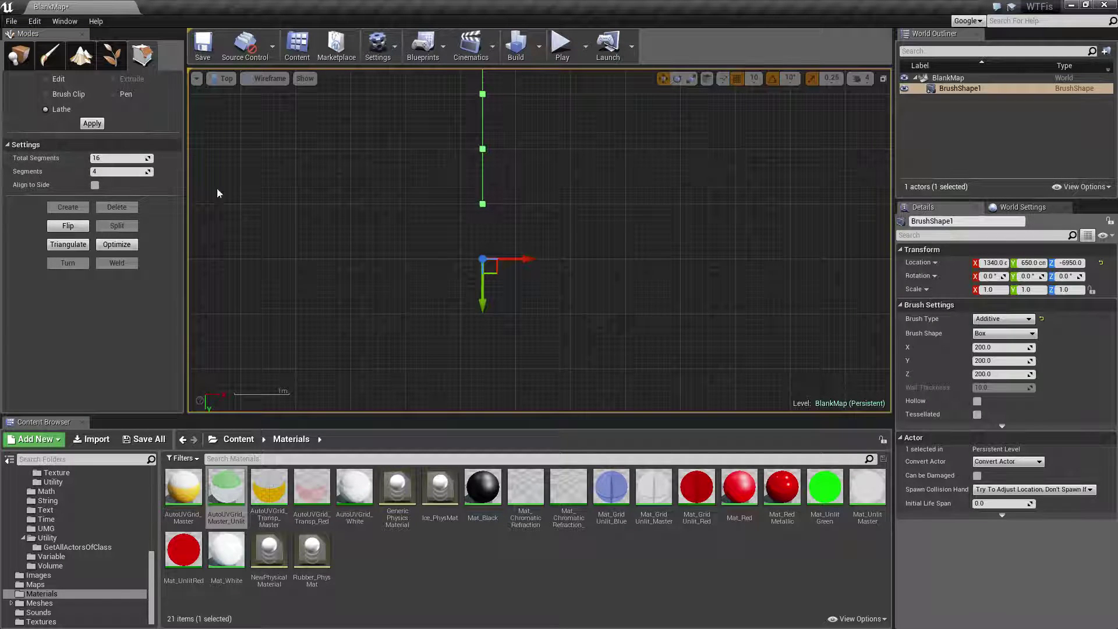
right_click_drag(413, 209, 440, 235)
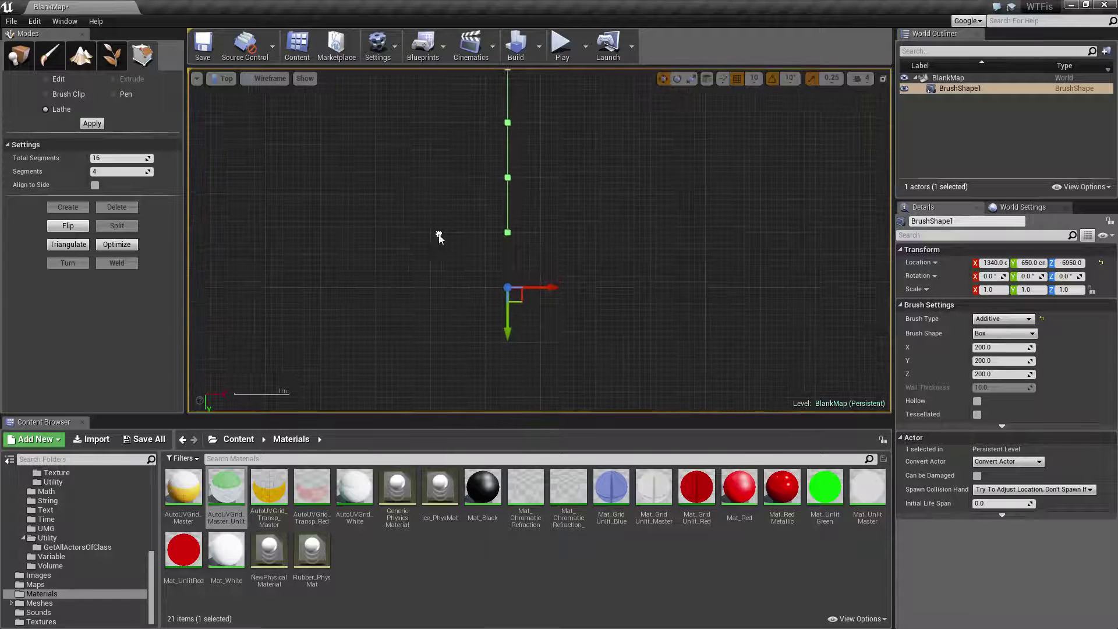
left_click(115, 158)
type("2")
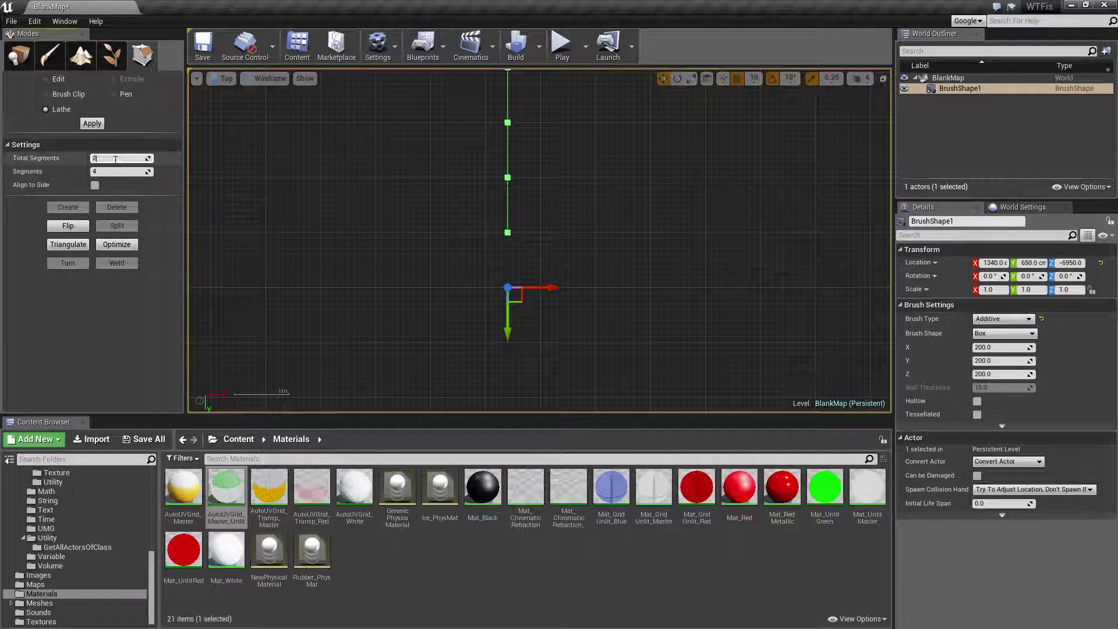
type("0")
key("Return")
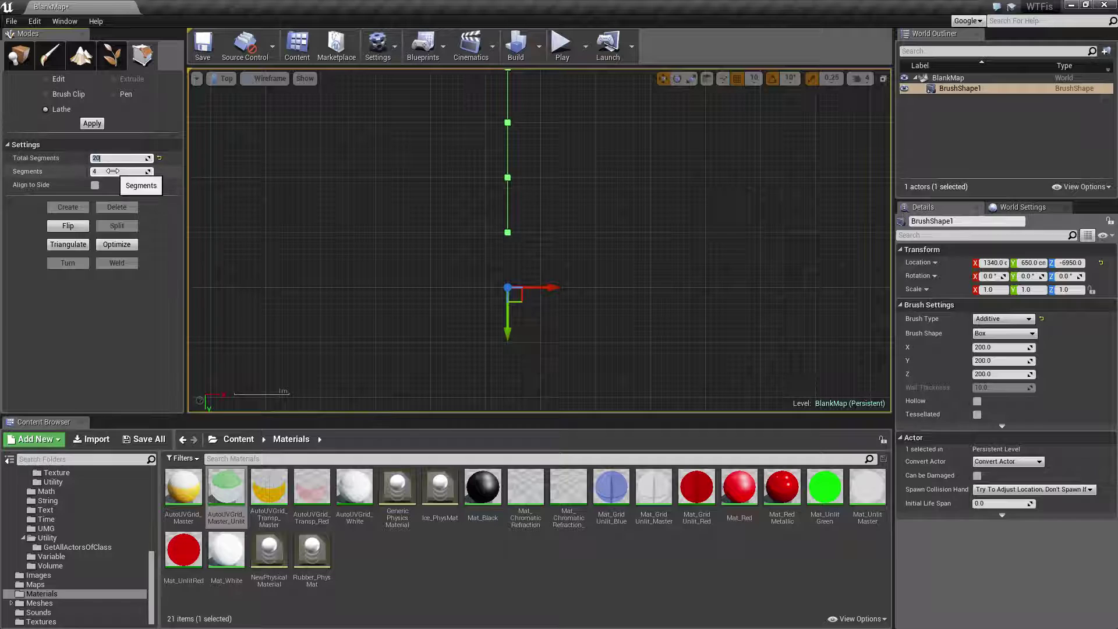
Set the lathe Segments to 10 and lathe the stair profile around the offset pivot into a half circle.
right_click_drag(455, 242, 533, 139)
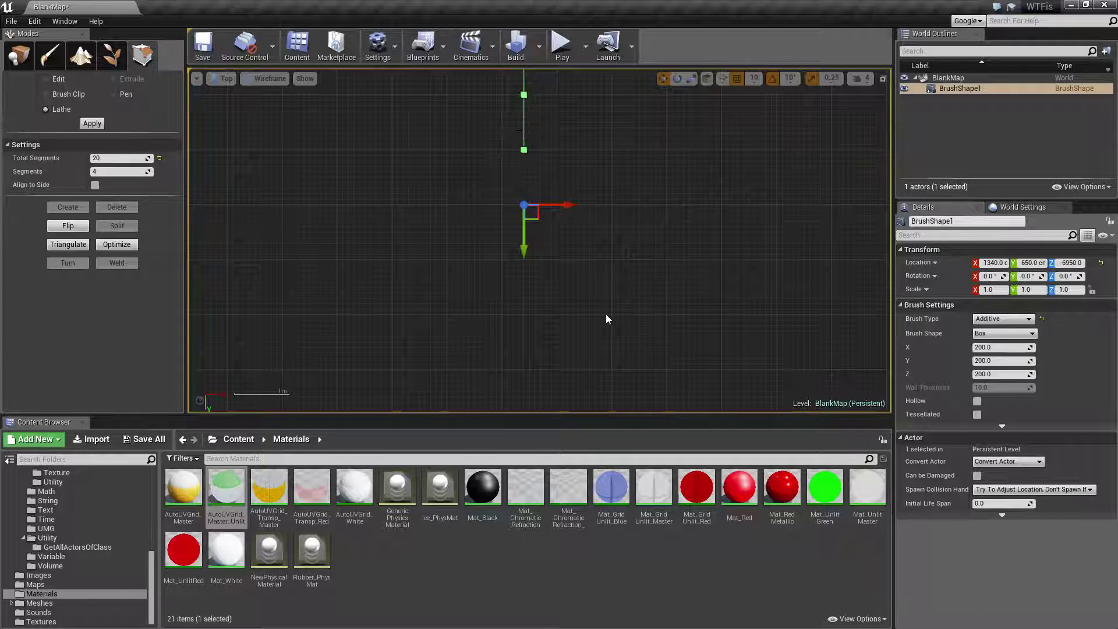
right_click_drag(472, 202, 471, 266)
scroll(474, 265, "down", 1)
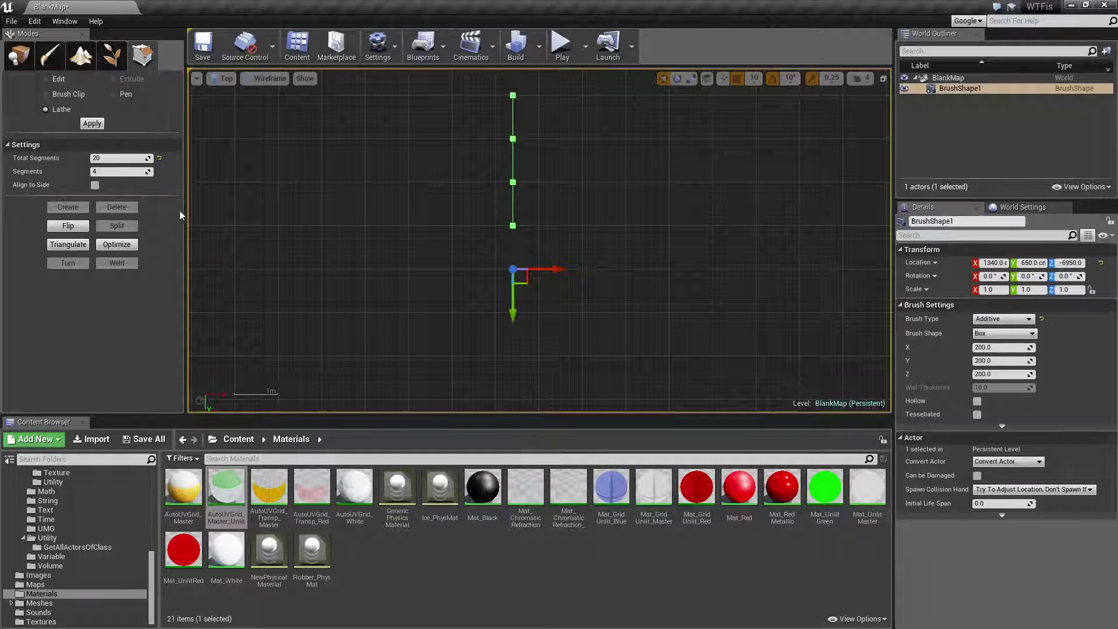
left_click(108, 171)
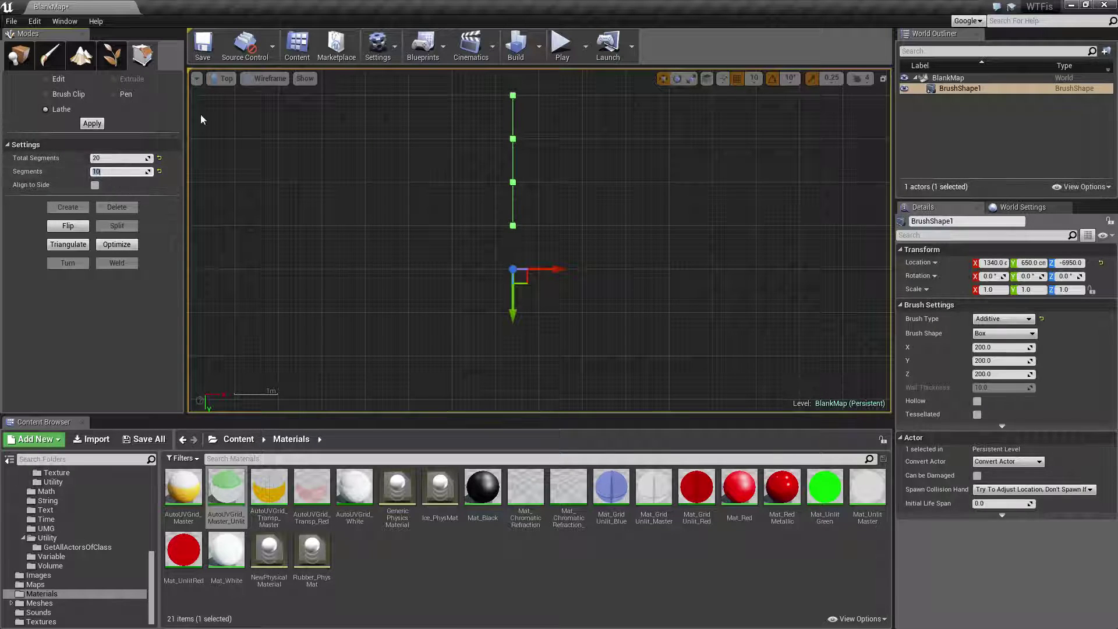
left_click(92, 124)
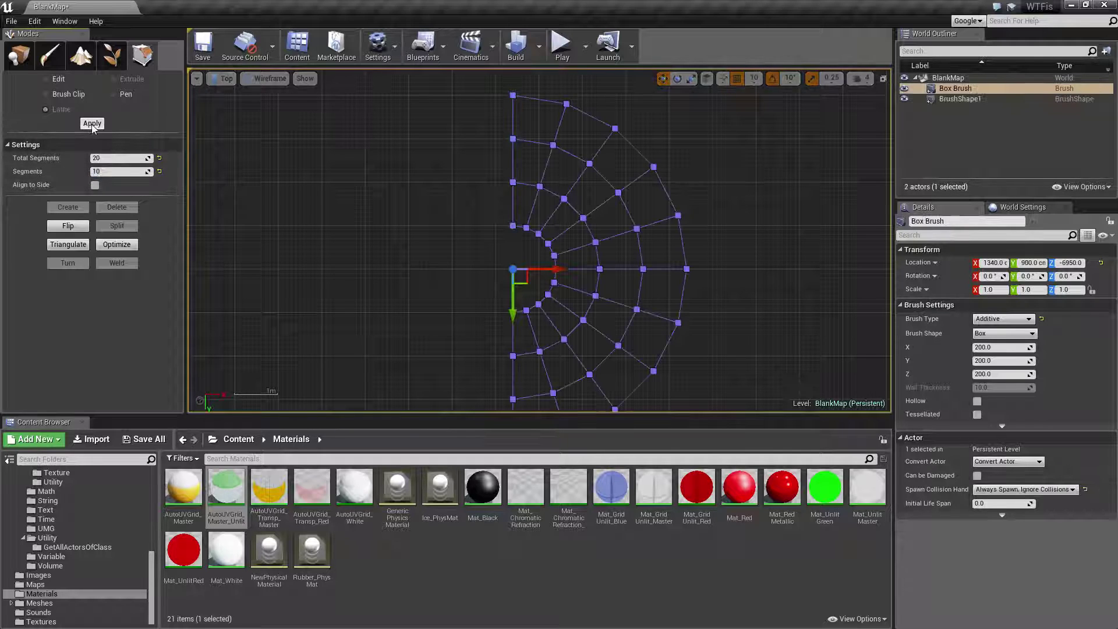
right_click_drag(452, 279, 441, 222)
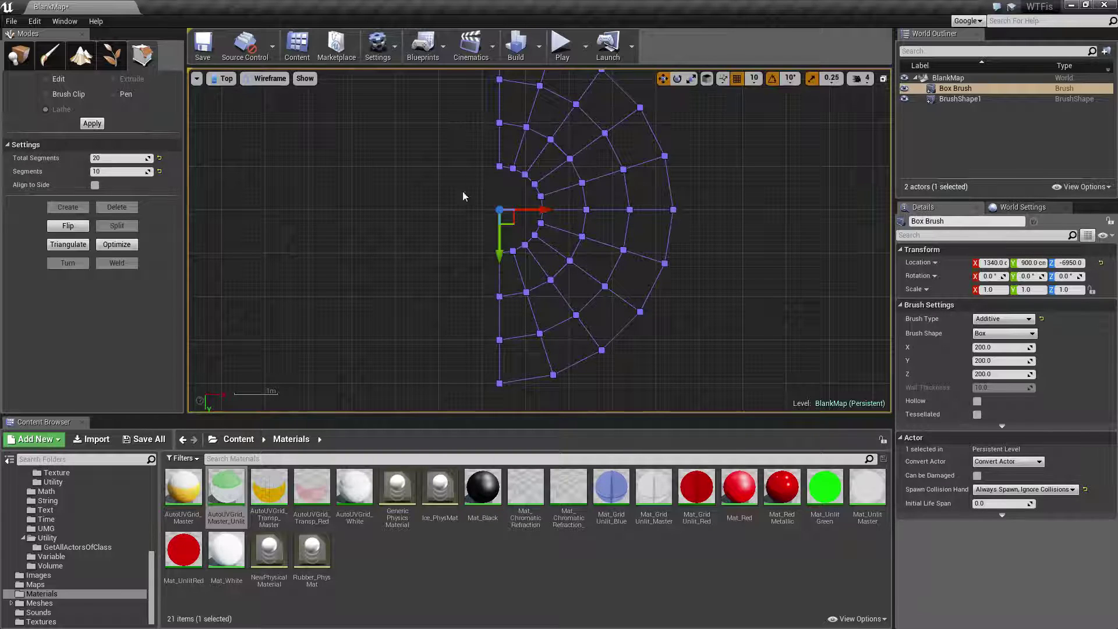
Inspect the half-circle staircase in the Perspective view, deselect it, and undo the lathe.
left_click(224, 78)
left_click(233, 96)
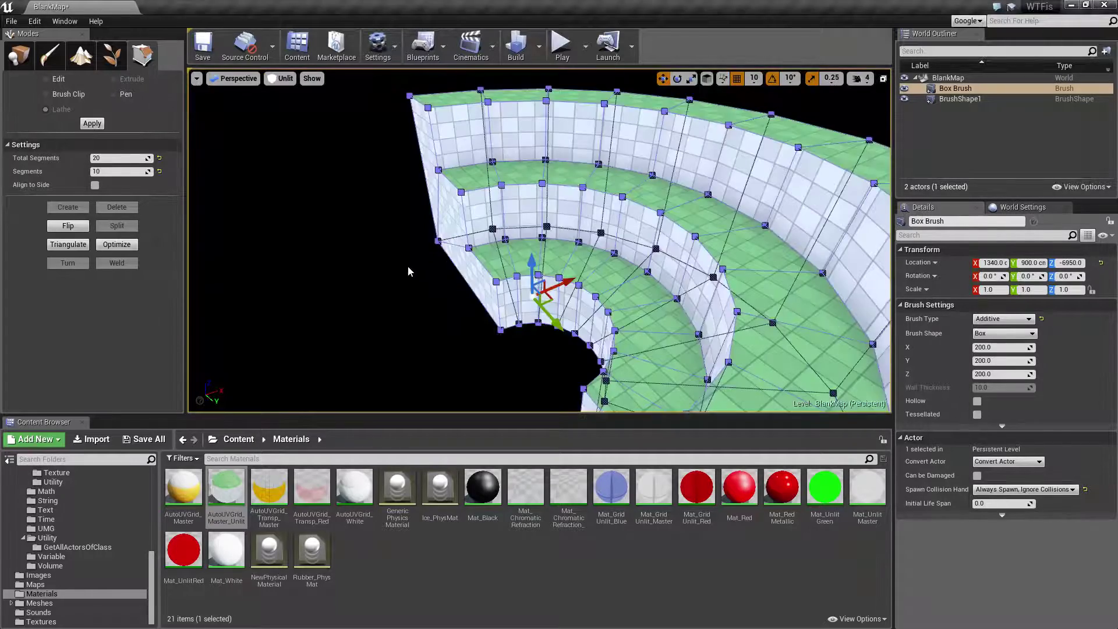
mouse_move(516, 303)
right_mouse_down()
mouse_move(442, 302)
mouse_move(466, 314)
mouse_move(516, 302)
mouse_move(402, 300)
mouse_move(489, 303)
right_mouse_up()
key("Escape")
key("ctrl+z")
key("ctrl+z")
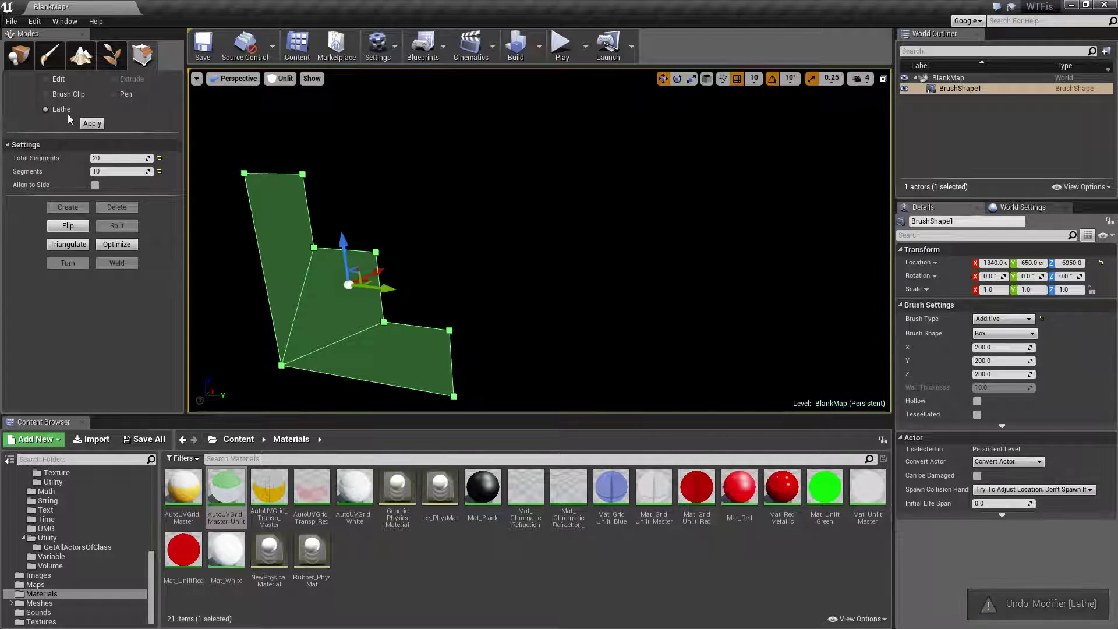
Set the Lathe tool's Segments to 20 to match Total Segments.
left_click(58, 110)
left_click(113, 170)
type("2")
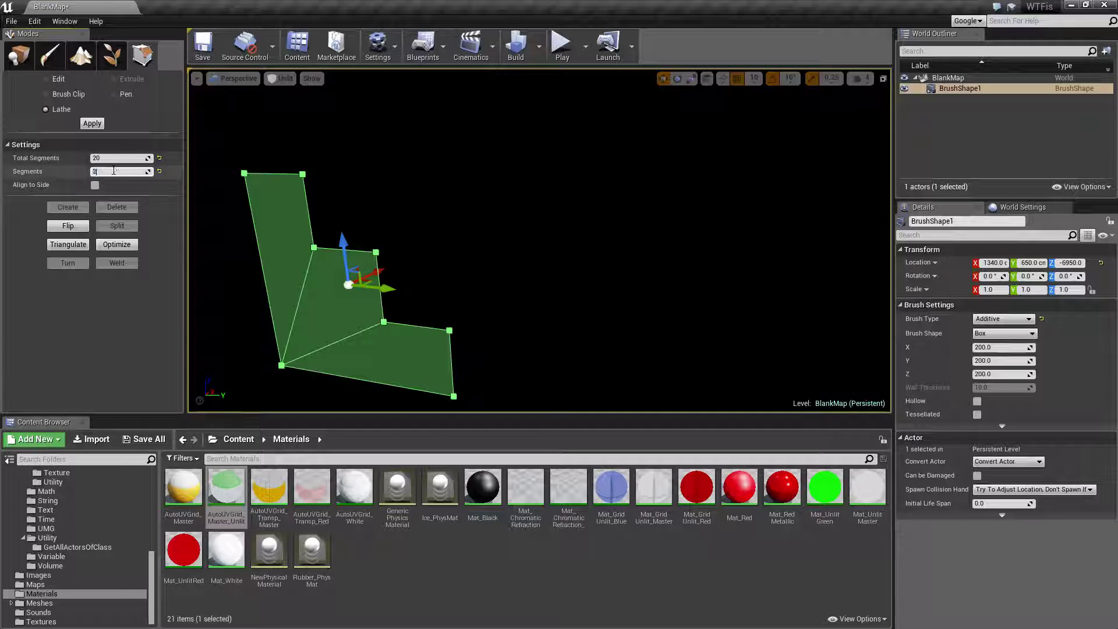
type("0")
key("Return")
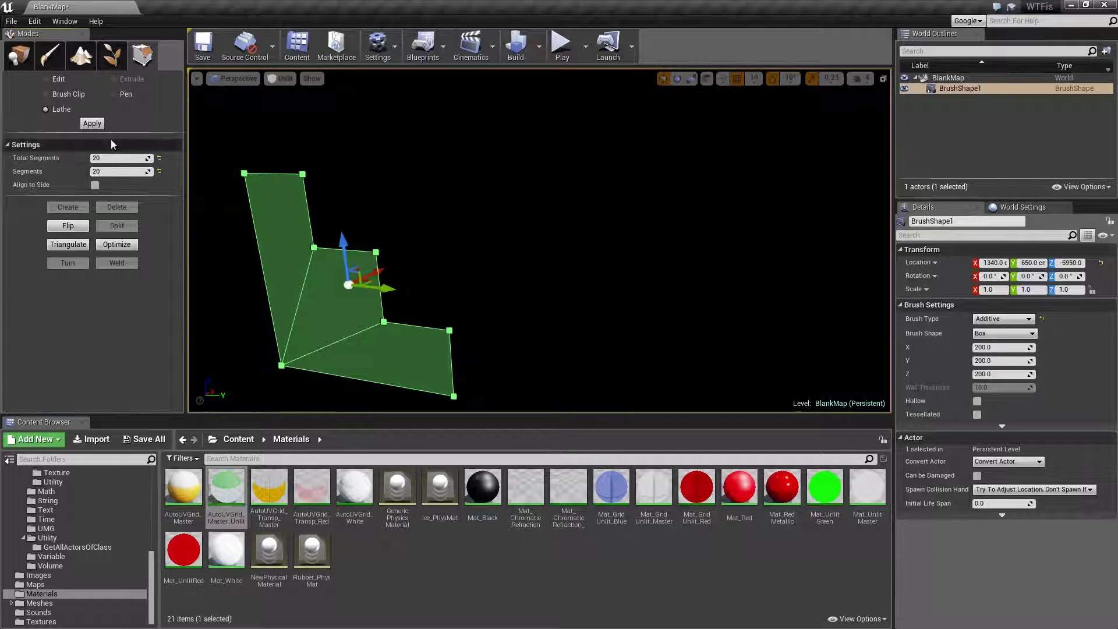
Place the stair profile's pivot about 0.9 m beyond its inner end in the Top view and lathe it into a full circle.
right_click_drag(541, 269, 505, 300)
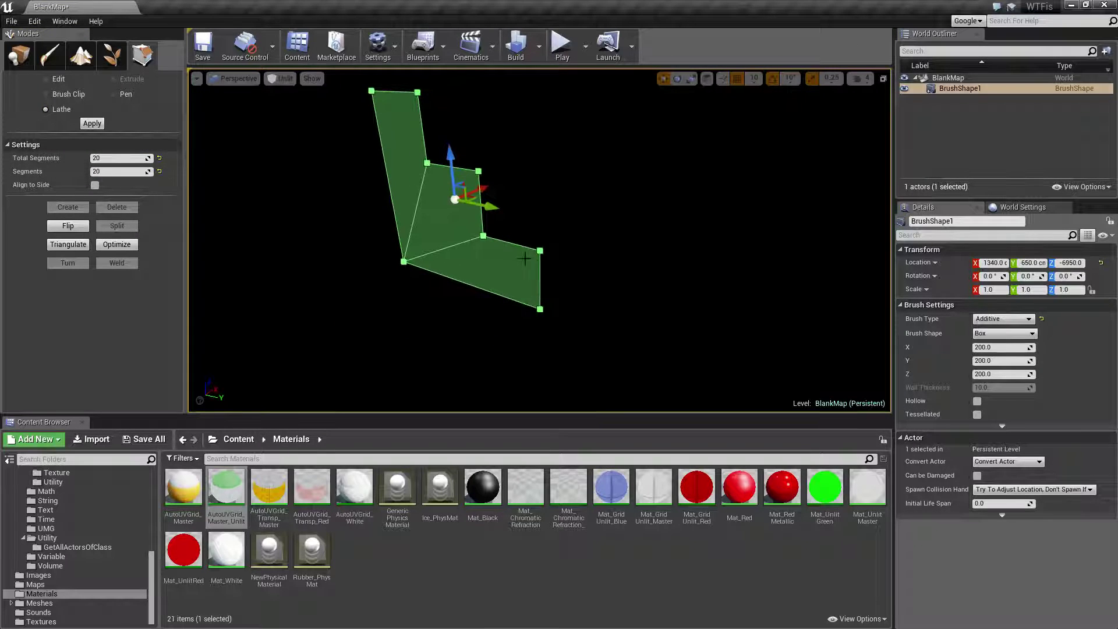
left_click(233, 78)
left_click(252, 116)
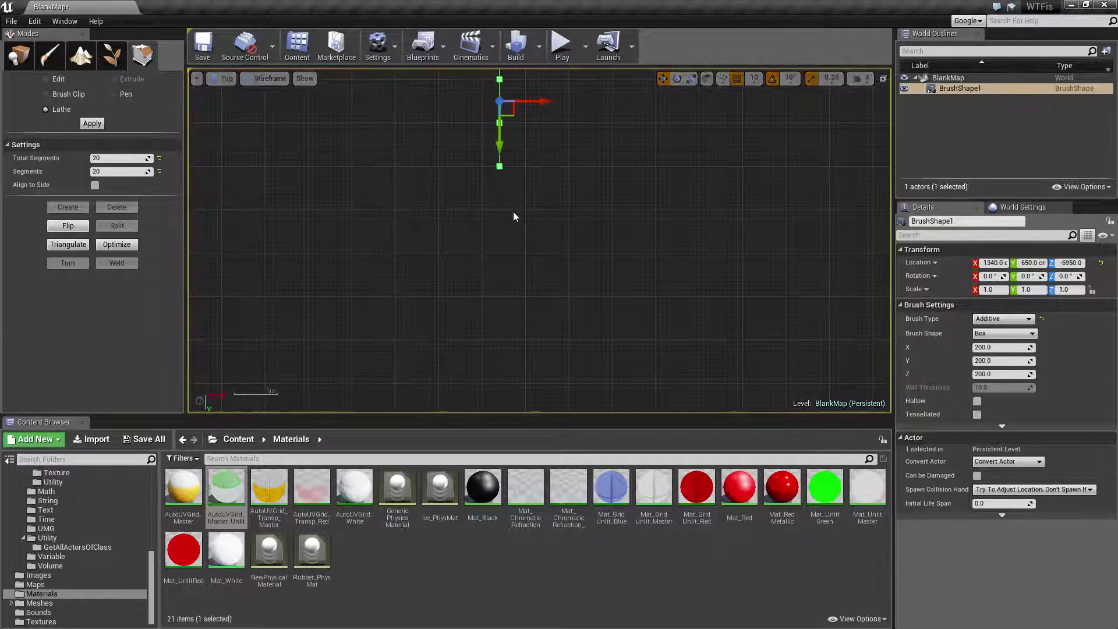
middle_click(498, 210, "alt")
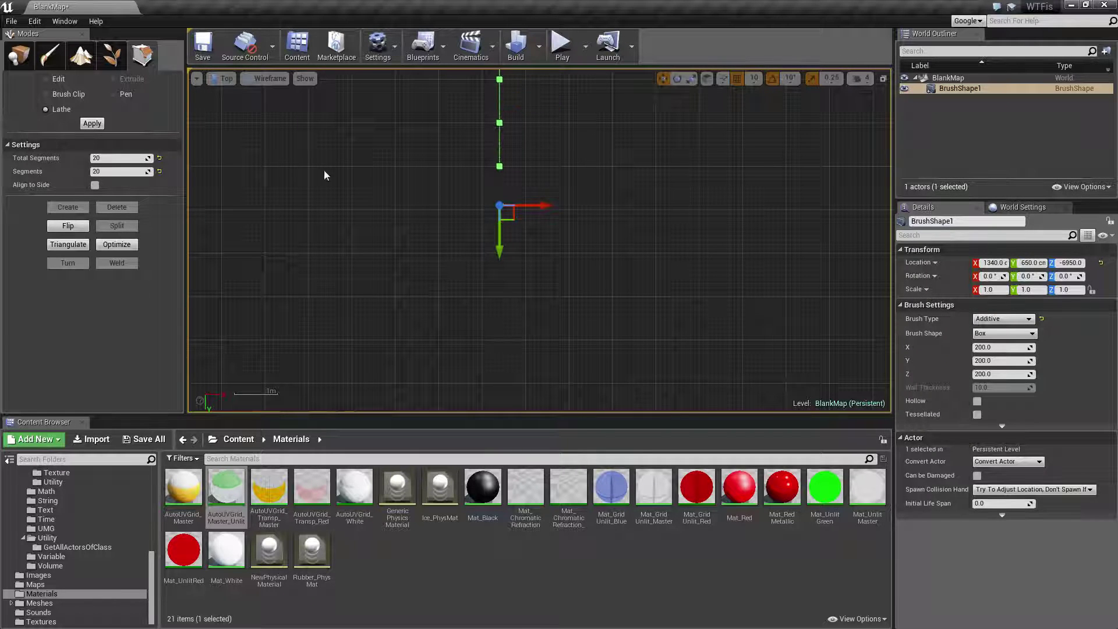
left_click(91, 124)
Inspect the full-circle staircase brush in the Perspective view from several angles, and undo the lathe.
left_click(225, 78)
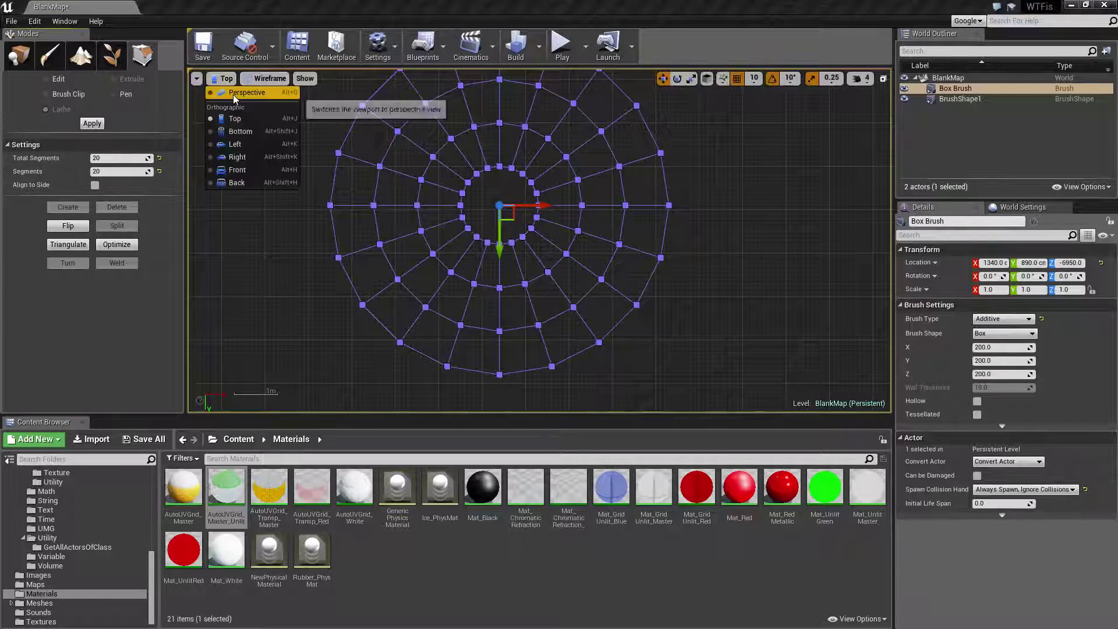
left_click(233, 94)
key("alt+3")
key("Escape")
scroll(557, 262, "down", 5)
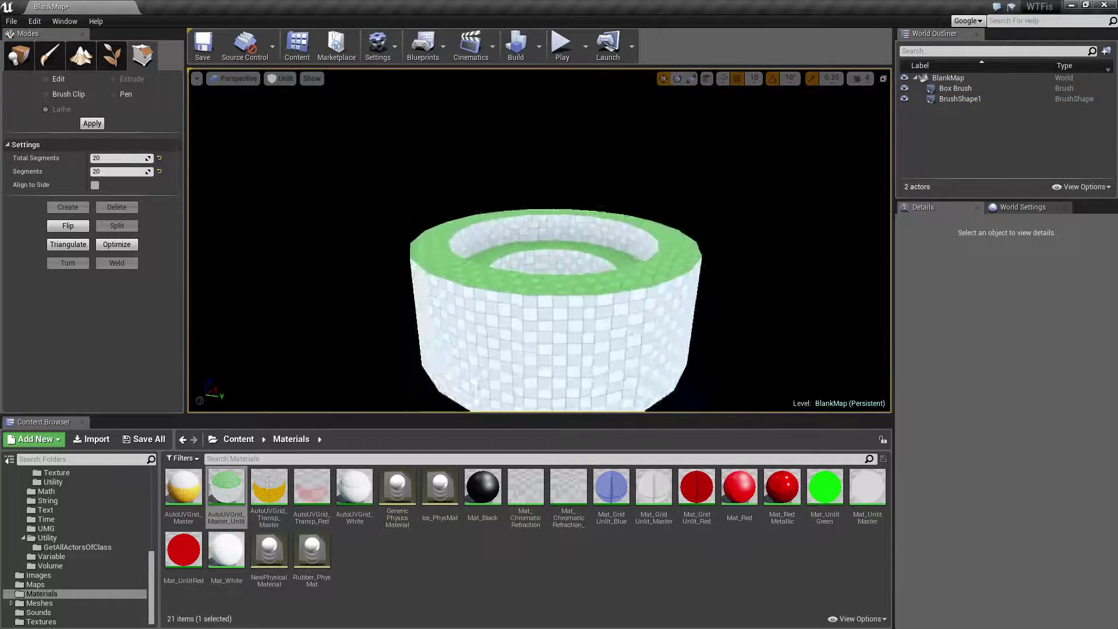
right_click_drag(540, 240, 477, 367)
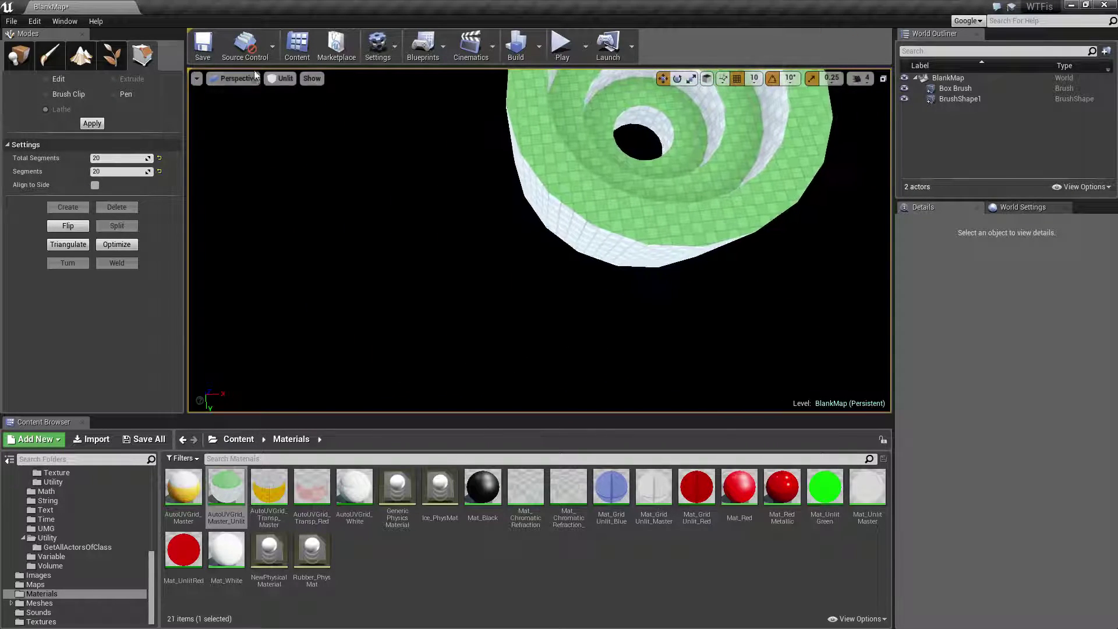
key("ctrl+z")
Switch back to the Top view and set the lathe Segments to 5.
left_click(233, 78)
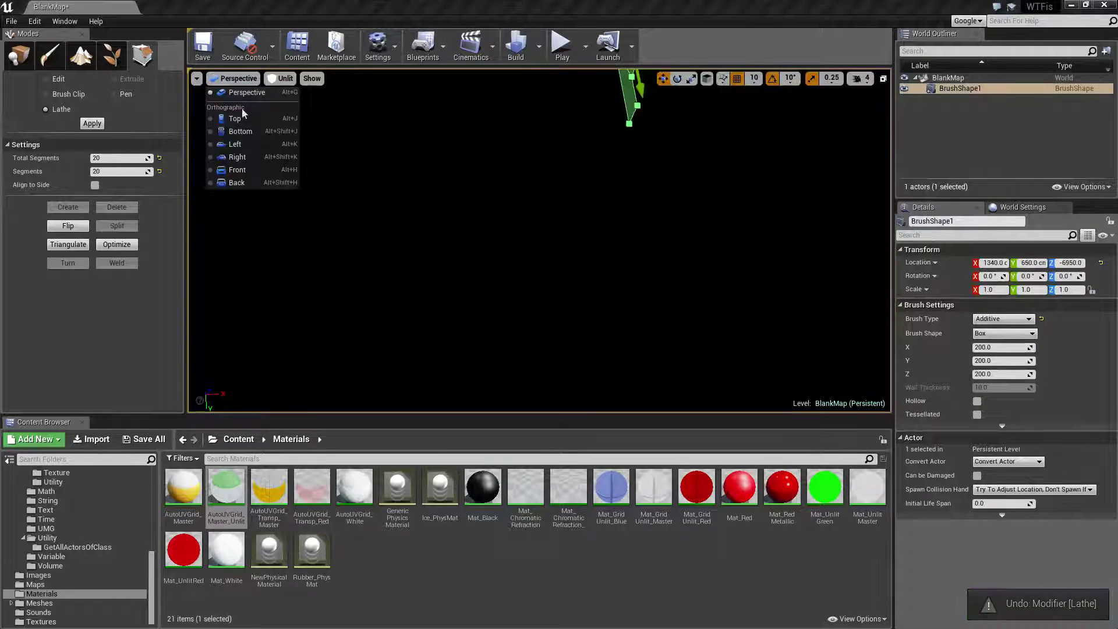
left_click(243, 118)
mouse_move(530, 204)
right_mouse_down()
mouse_move(551, 167)
mouse_move(534, 284)
mouse_move(491, 286)
right_mouse_up()
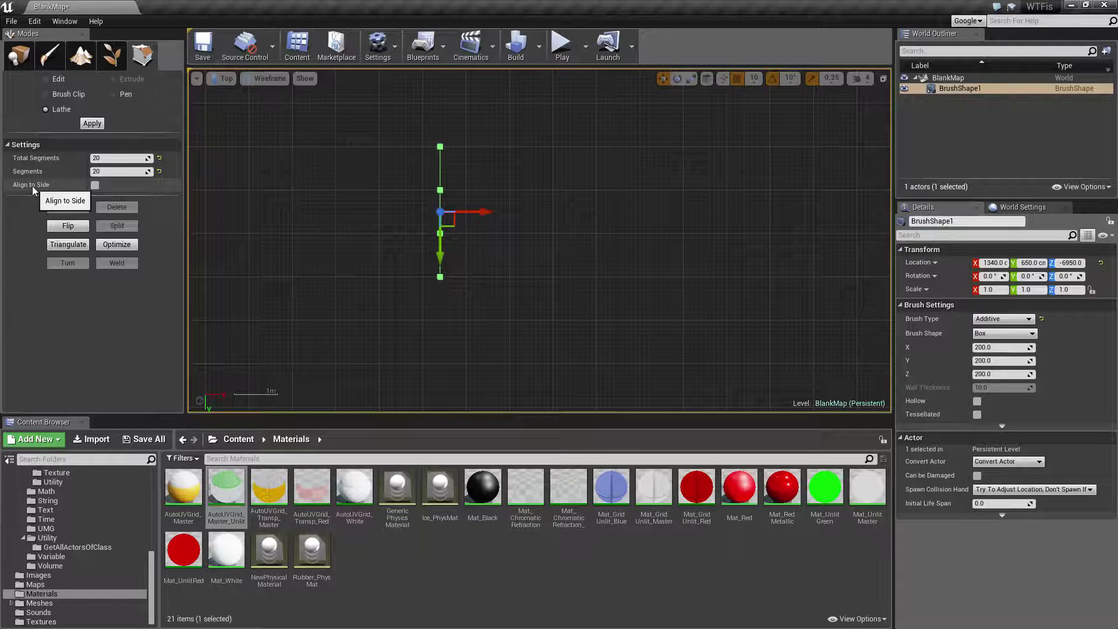
right_click_drag(362, 252, 433, 247)
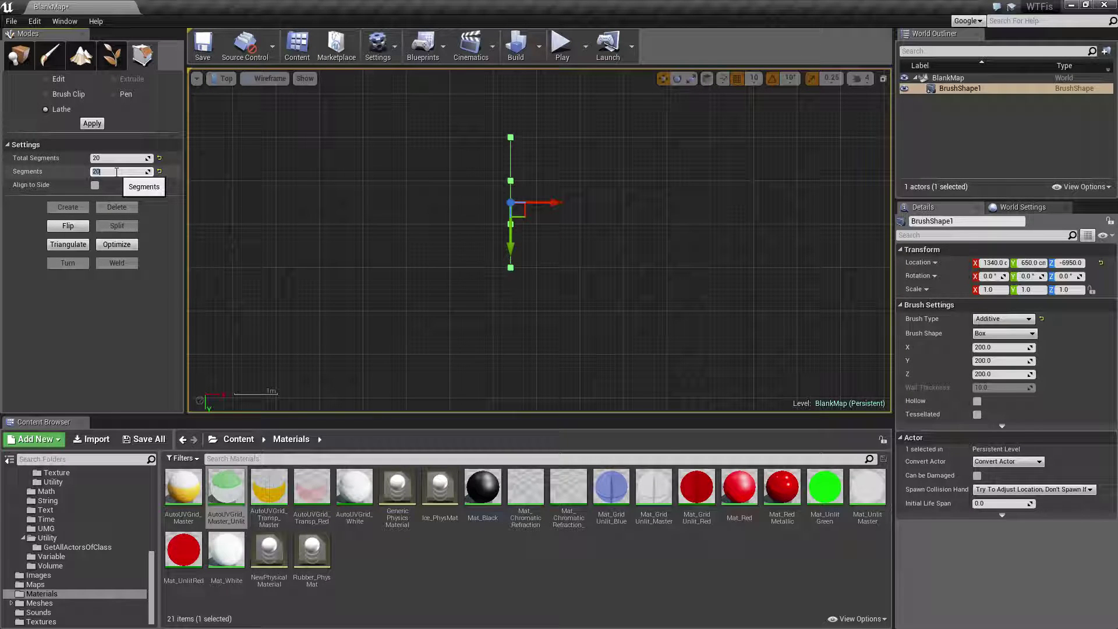
type("5")
Duplicate the stair-shaped brush along the X axis to X 2250 and reselect the original profile.
right_click_drag(313, 184, 228, 197)
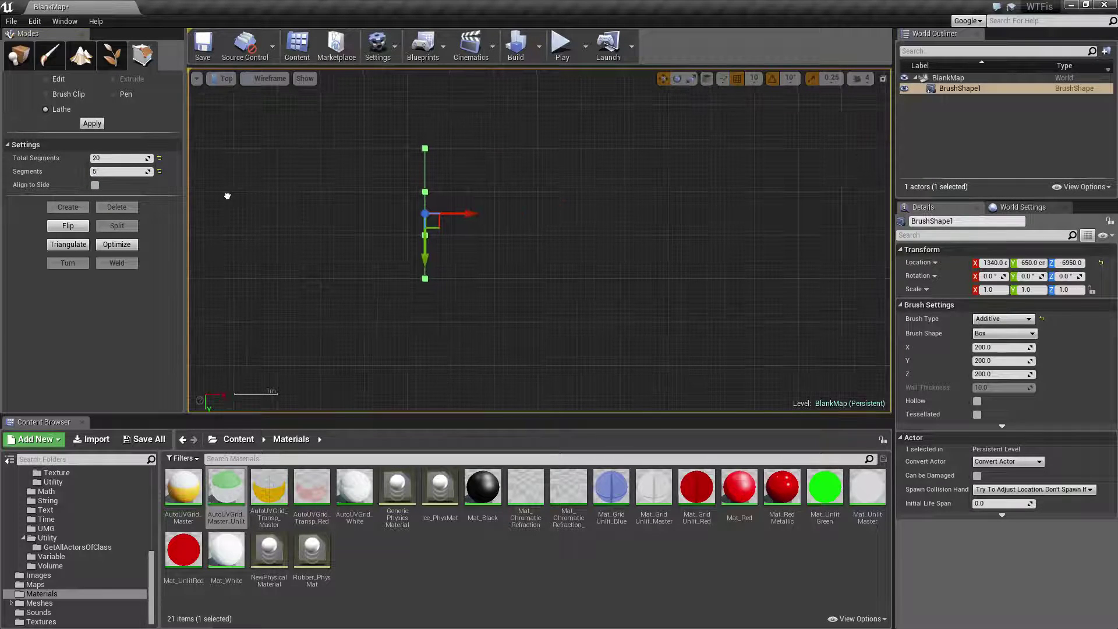
left_click_drag(466, 214, 860, 214, "alt")
right_click_drag(300, 291, 270, 262)
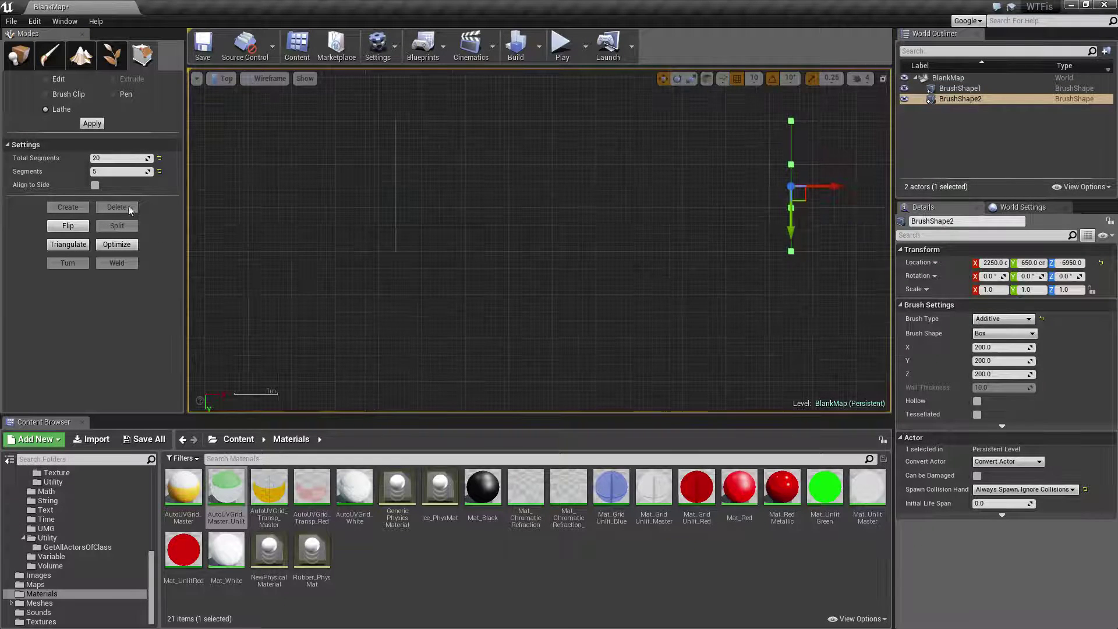
left_click(399, 214)
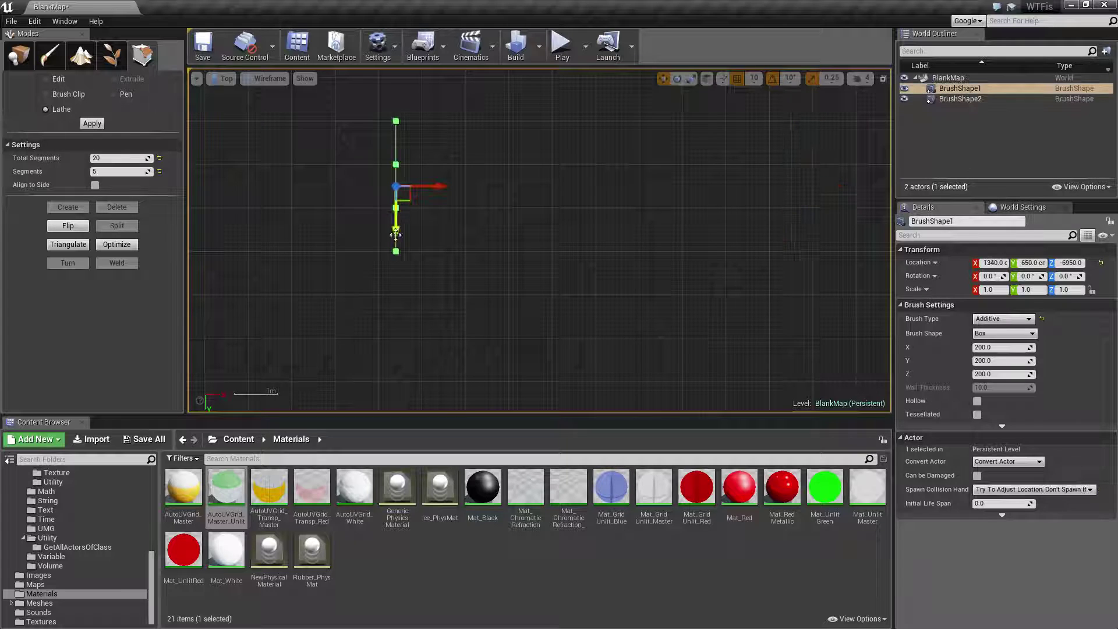
Place the original stair profile's pivot about 0.9 m beyond its inner end and lathe it over 5 of 20 segments.
middle_click(397, 291)
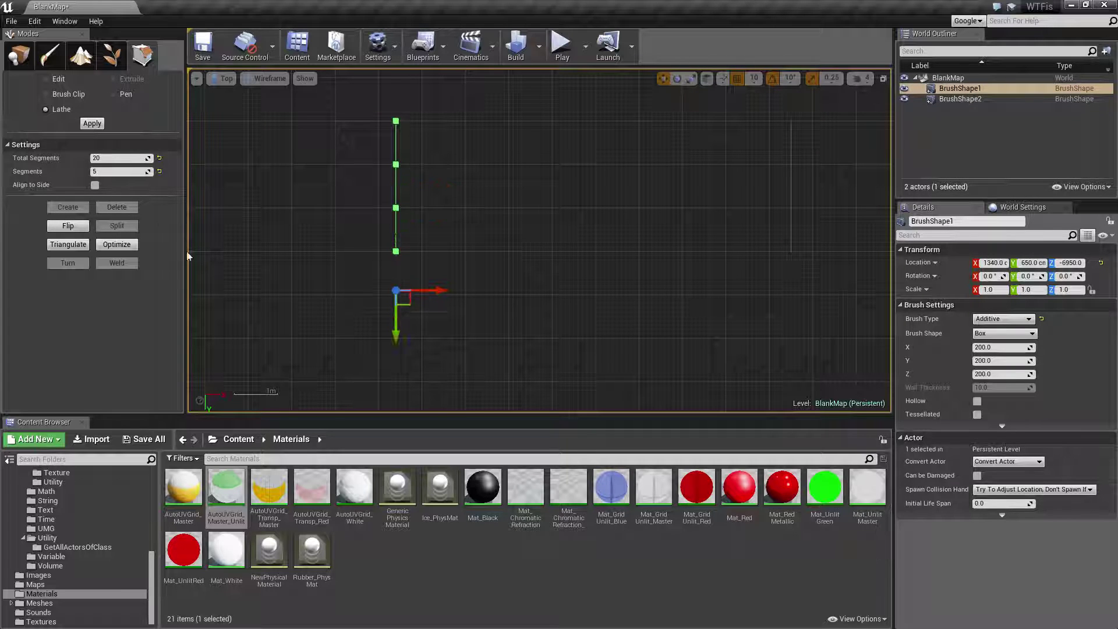
left_click(92, 123)
Place the duplicate profile's pivot about 1.3 m beyond its inner end, enable Align to Side, and lathe it over 5 of 20 segments.
right_click_drag(737, 325, 610, 309)
left_click(663, 190)
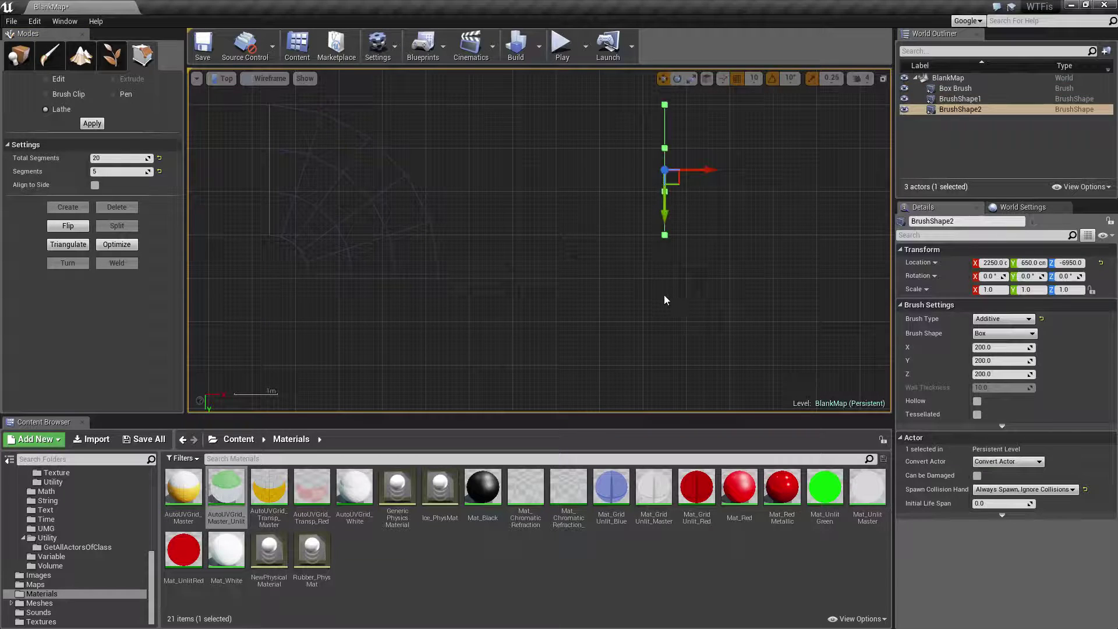
middle_click(665, 292)
left_click(95, 185)
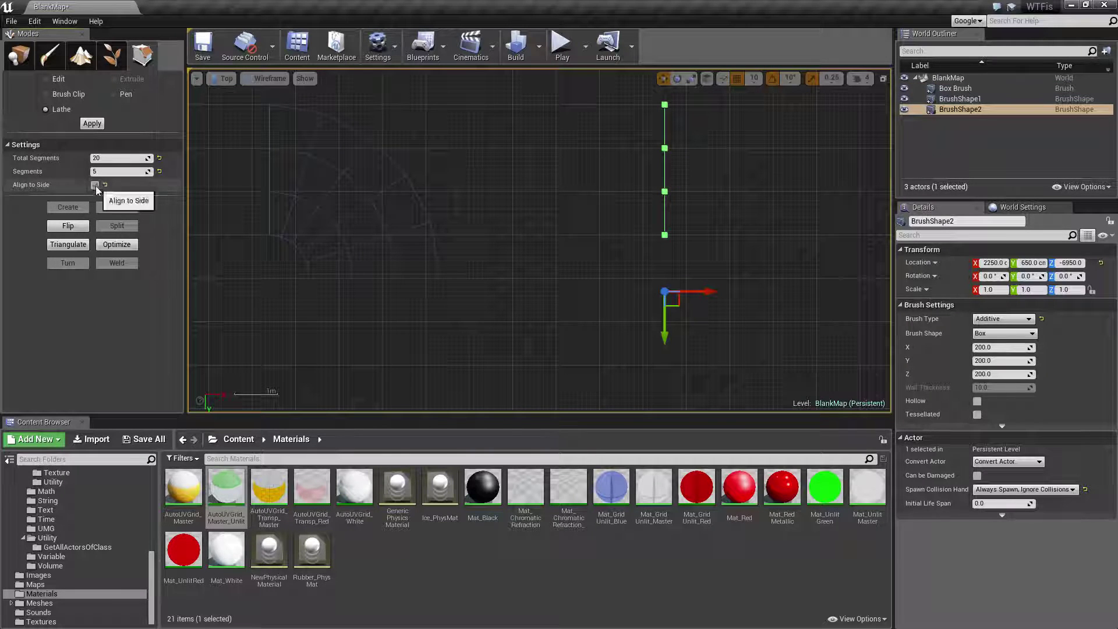
left_click(92, 124)
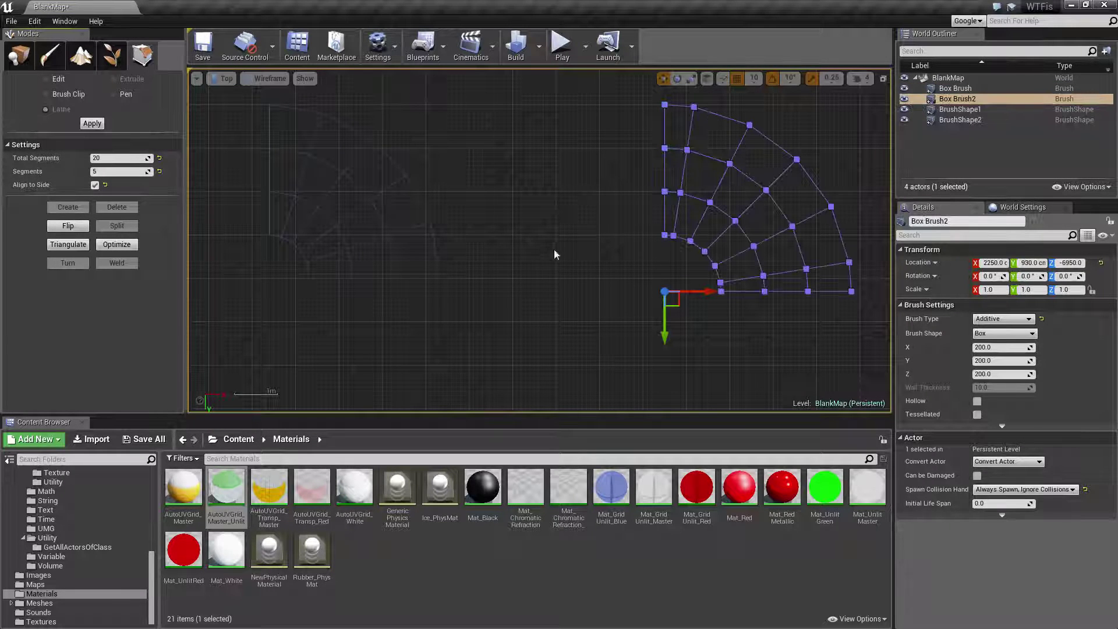
Inspect both quarter-circle staircases in the Perspective view with nothing selected, and return to the Top view.
right_click_drag(524, 227, 586, 238)
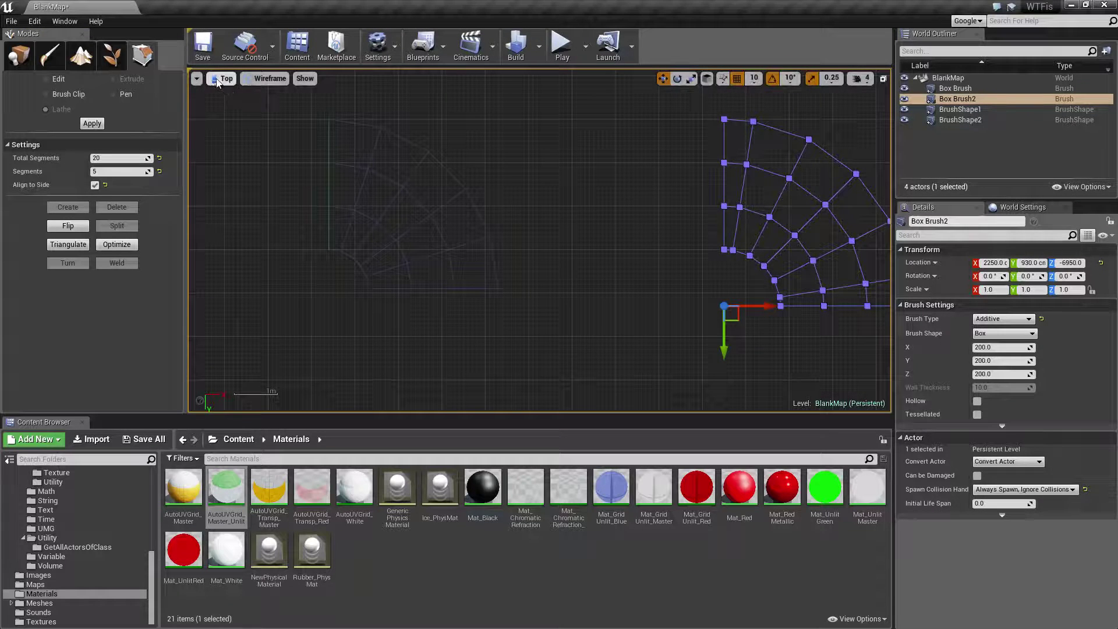
left_click(225, 78)
left_click(224, 96)
mouse_move(573, 285)
right_mouse_down()
mouse_move(573, 233)
mouse_move(612, 216)
mouse_move(676, 222)
mouse_move(676, 140)
mouse_move(641, 140)
mouse_move(698, 195)
right_mouse_up()
key("Escape")
left_click(229, 80)
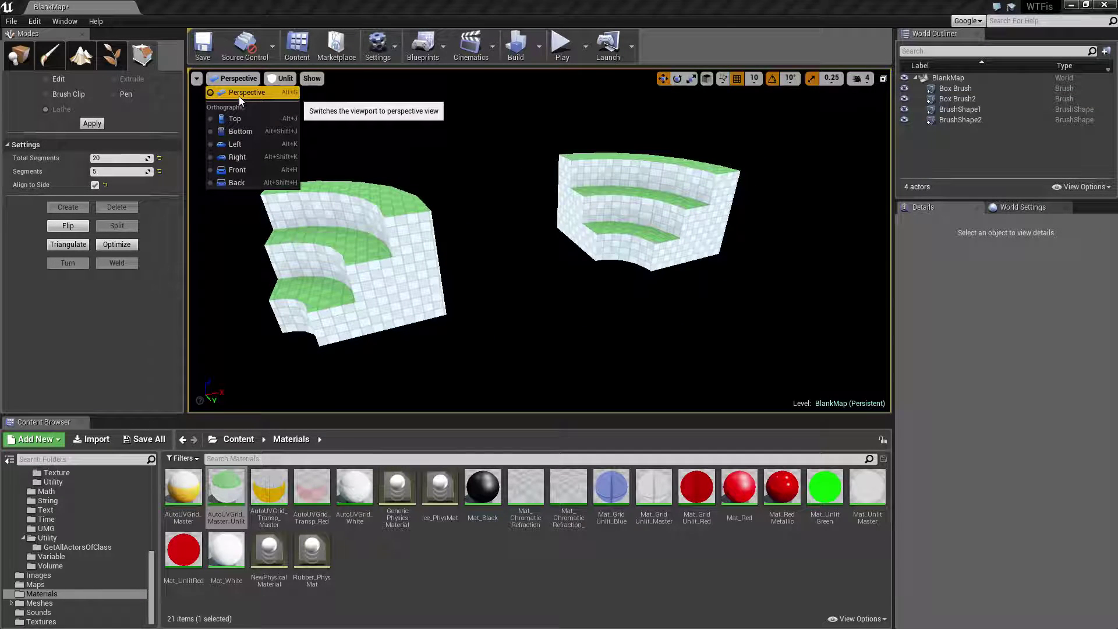
left_click(236, 119)
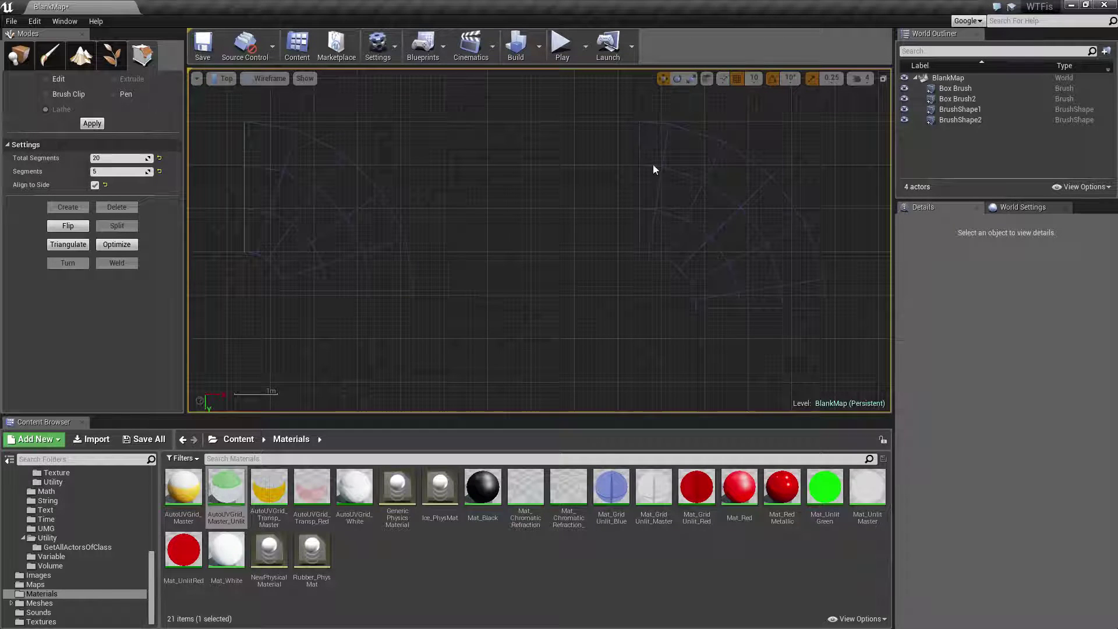
Move the side-aligned quarter staircase along the X axis to X 1790, next to the other one.
left_click(658, 175)
left_click_drag(696, 309, 501, 309)
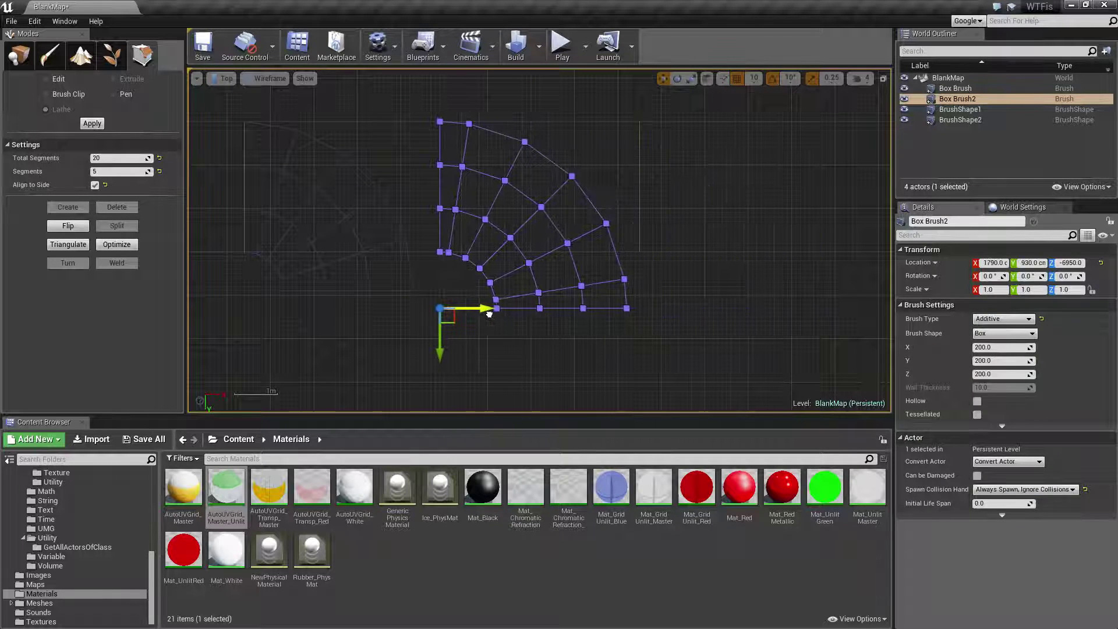
right_click_drag(367, 362, 447, 348)
left_click(393, 313)
right_click_drag(408, 234, 438, 269)
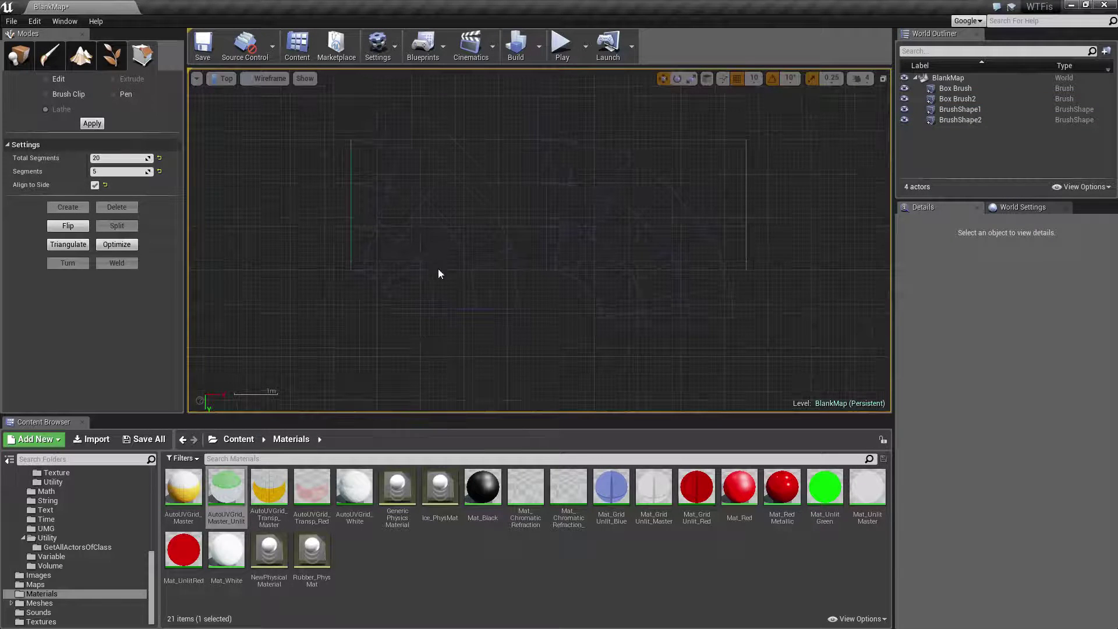
Deselect the original profile and turn off Align to Side in the lathe settings.
left_click(351, 194)
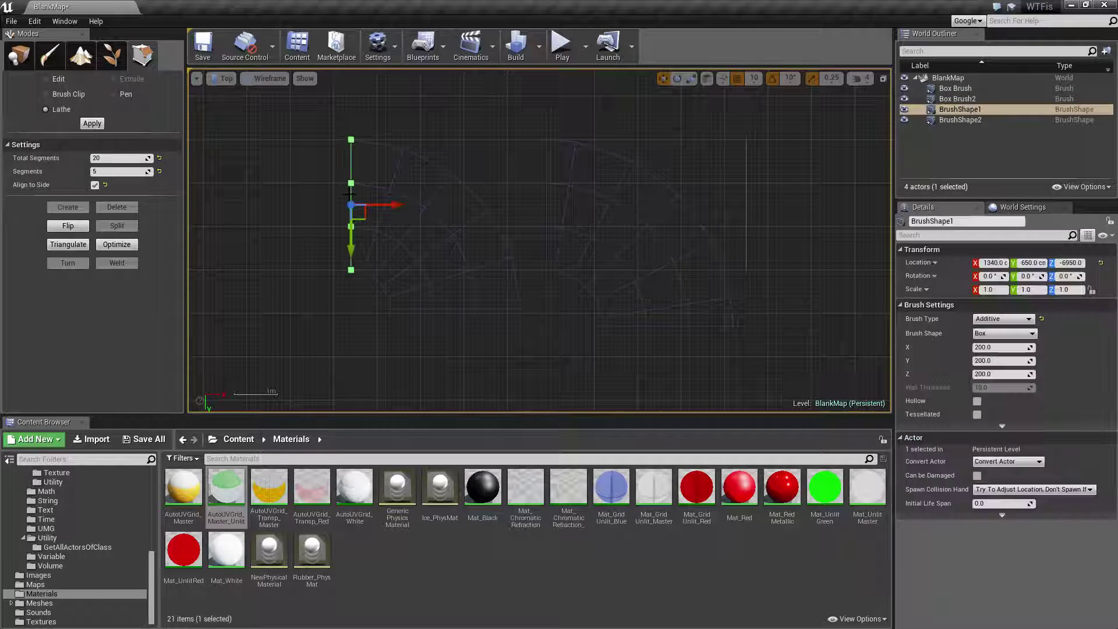
left_click(273, 274)
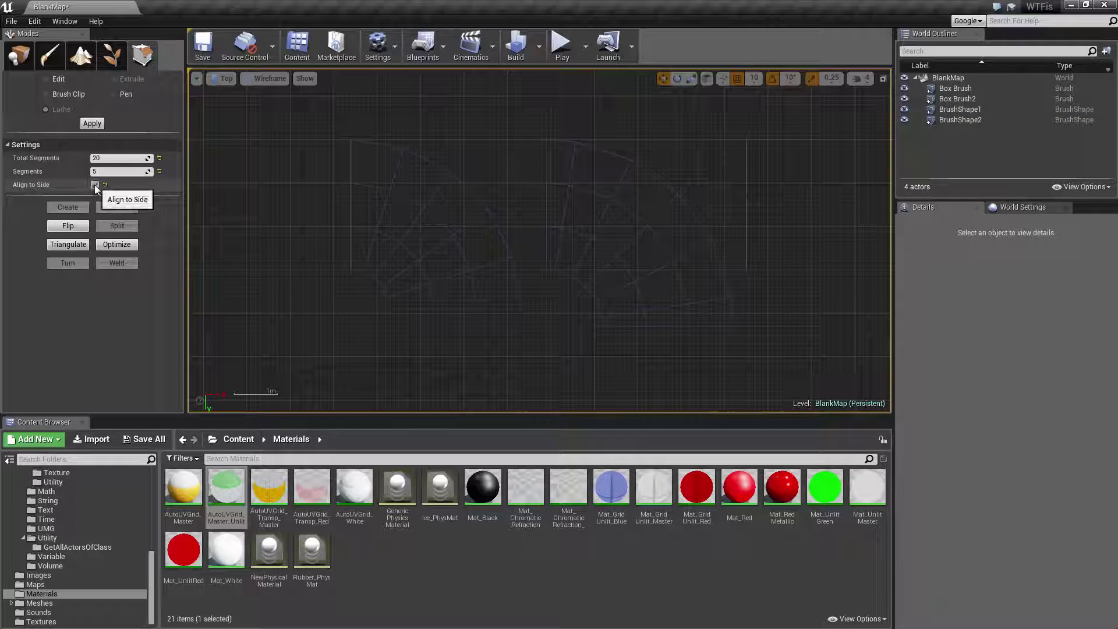
left_click(94, 185)
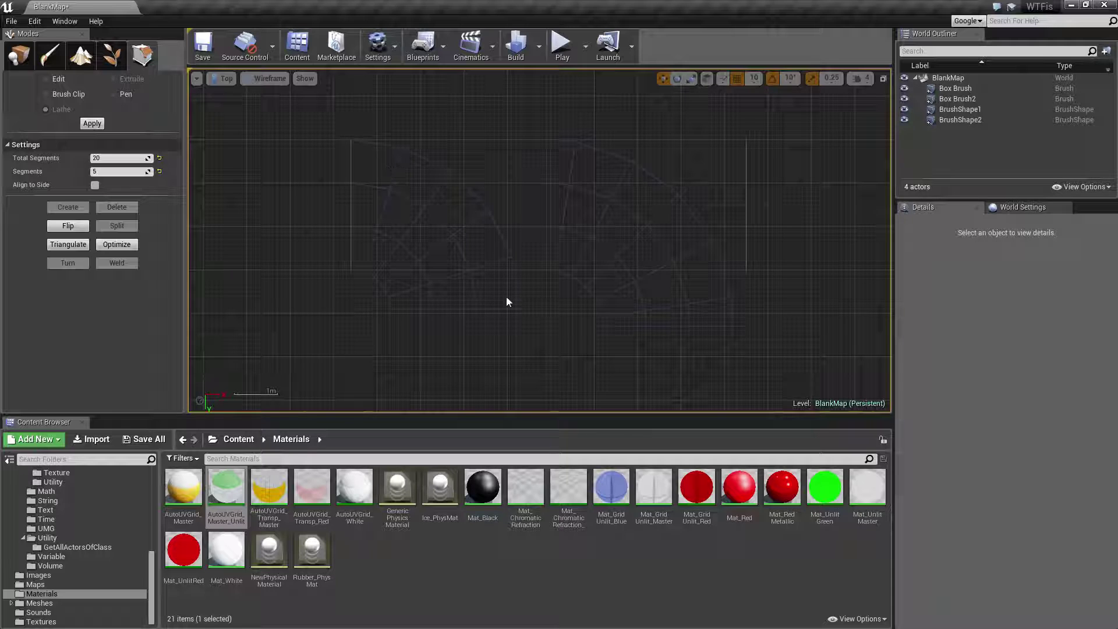
Compare the edge layout of the two quarter staircases in the Top view, selecting each lathed brush in turn.
left_click(368, 175)
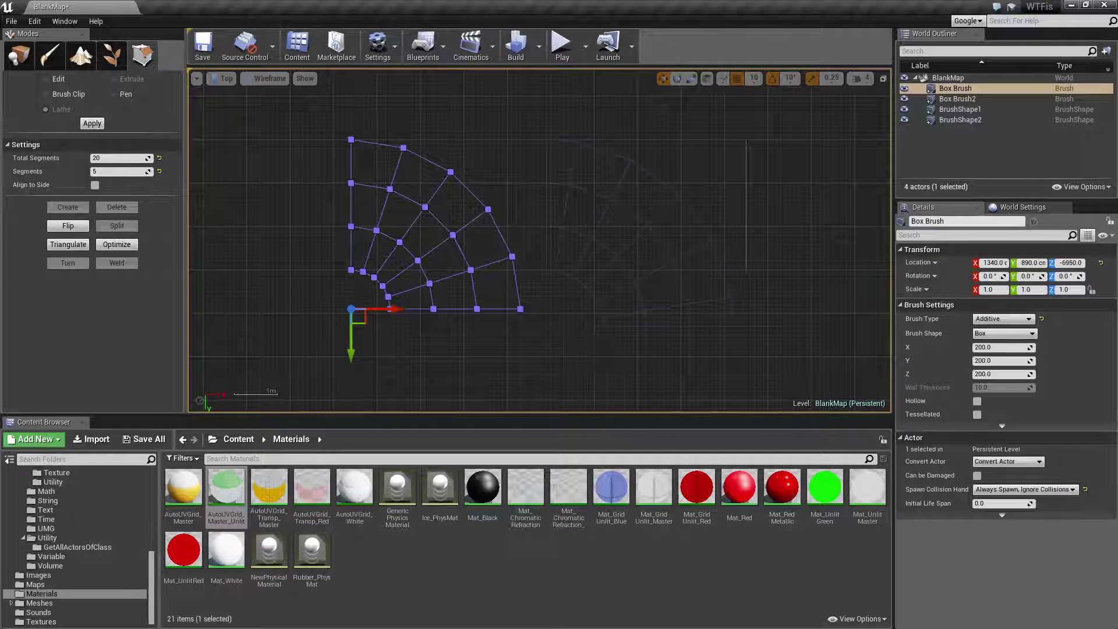
left_click(556, 284)
left_click(544, 204)
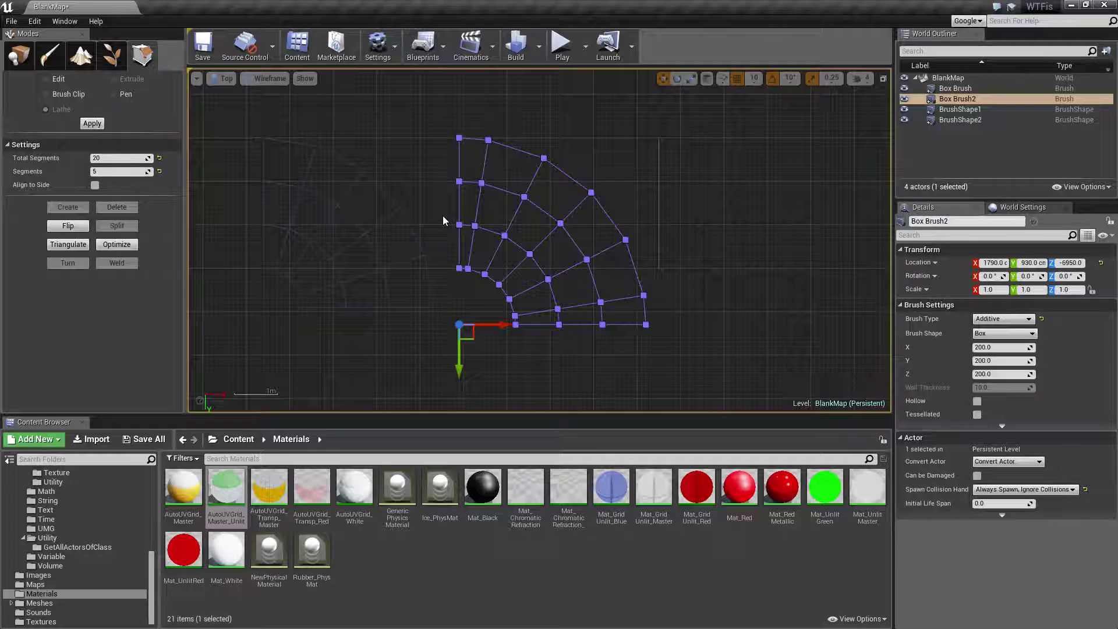
right_click_drag(443, 212, 455, 216)
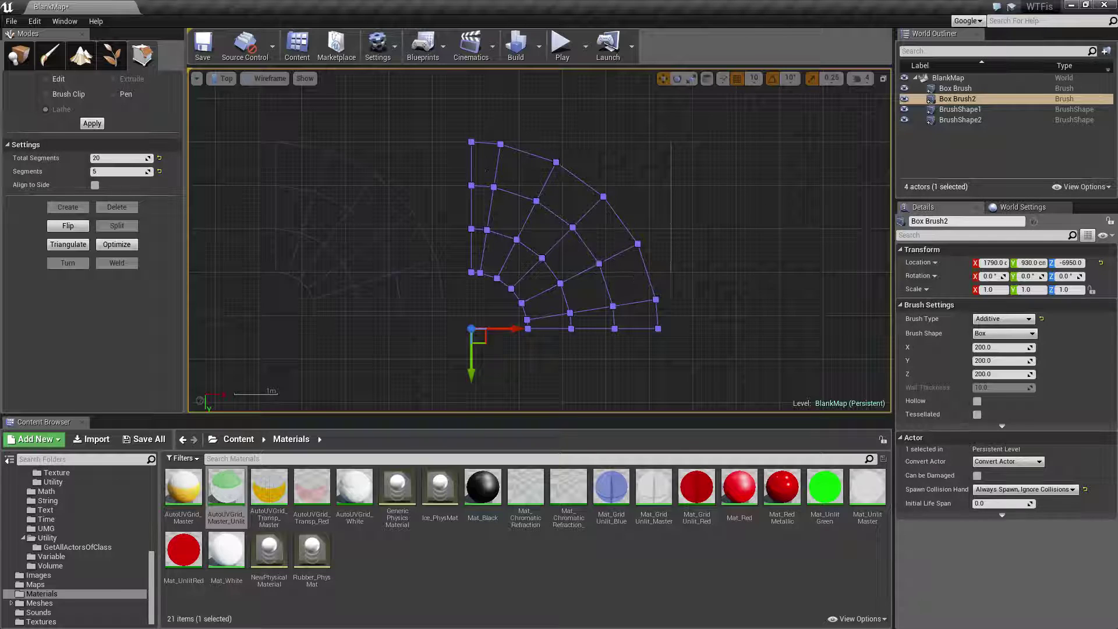
key("Escape")
right_click_drag(502, 326, 568, 337)
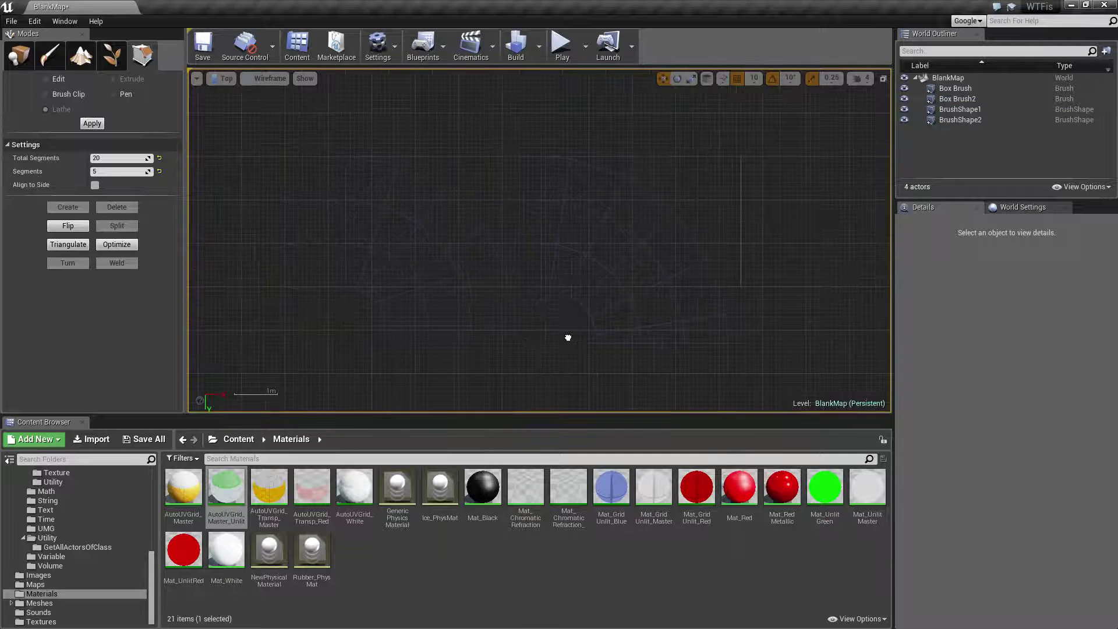
left_click(361, 203)
key("Escape")
right_click_drag(470, 357, 467, 339)
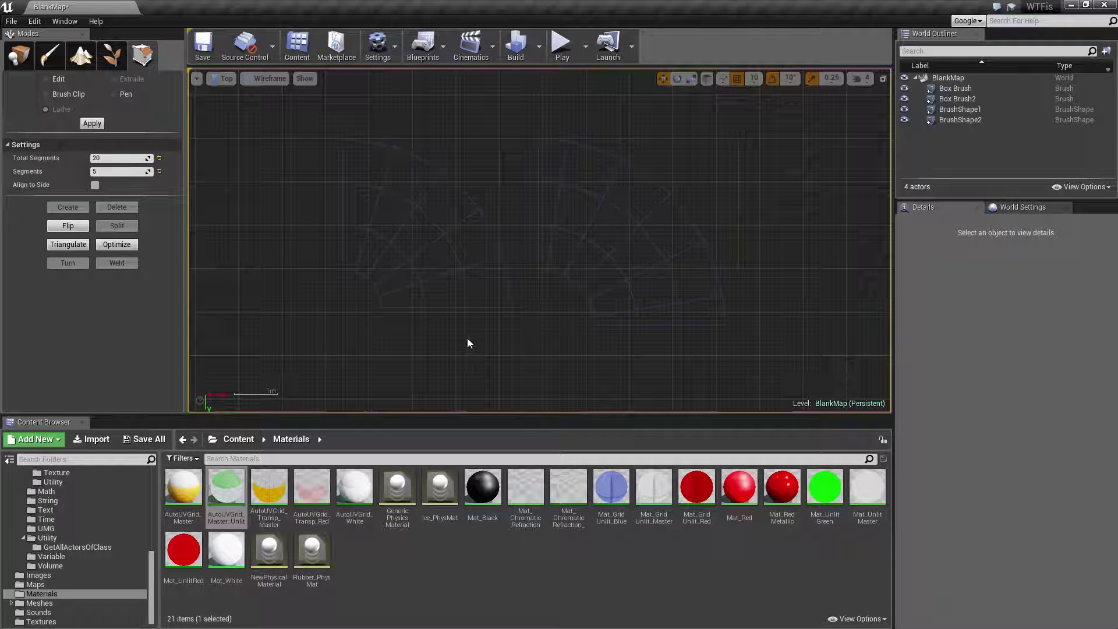
Move the side-aligned quarter staircase to X 1520, Y 900 so that it overlaps the other one for comparison.
left_click(602, 220)
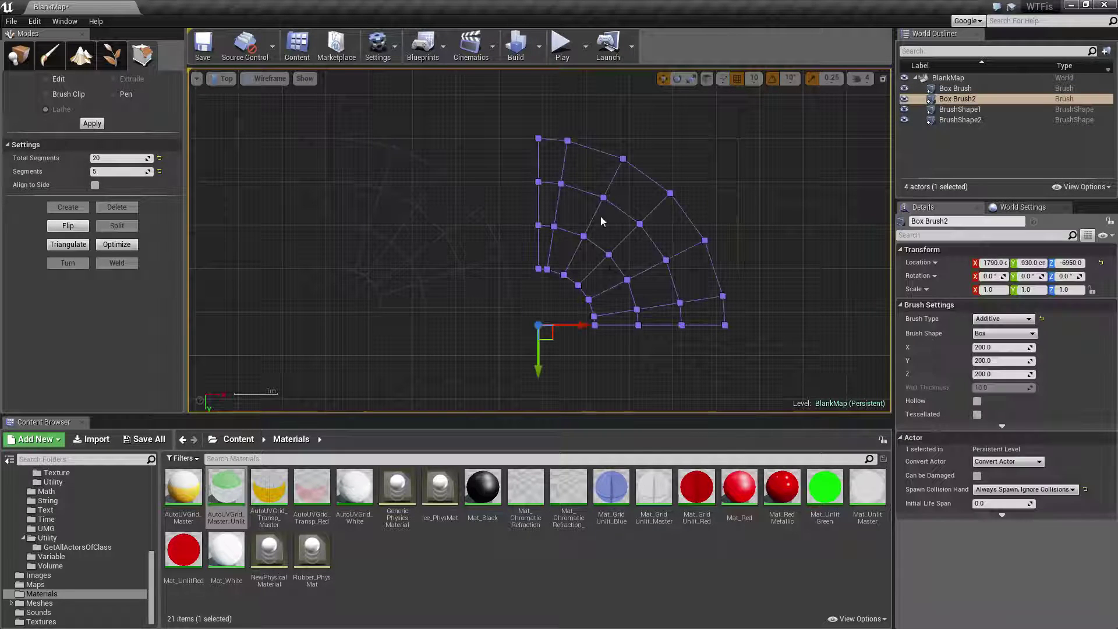
mouse_move(580, 326)
left_mouse_down()
mouse_move(380, 329)
mouse_move(481, 331)
mouse_move(442, 331)
left_mouse_up()
left_click_drag(392, 361, 391, 348)
mouse_move(431, 315)
left_mouse_down()
mouse_move(379, 314)
mouse_move(447, 312)
left_mouse_up()
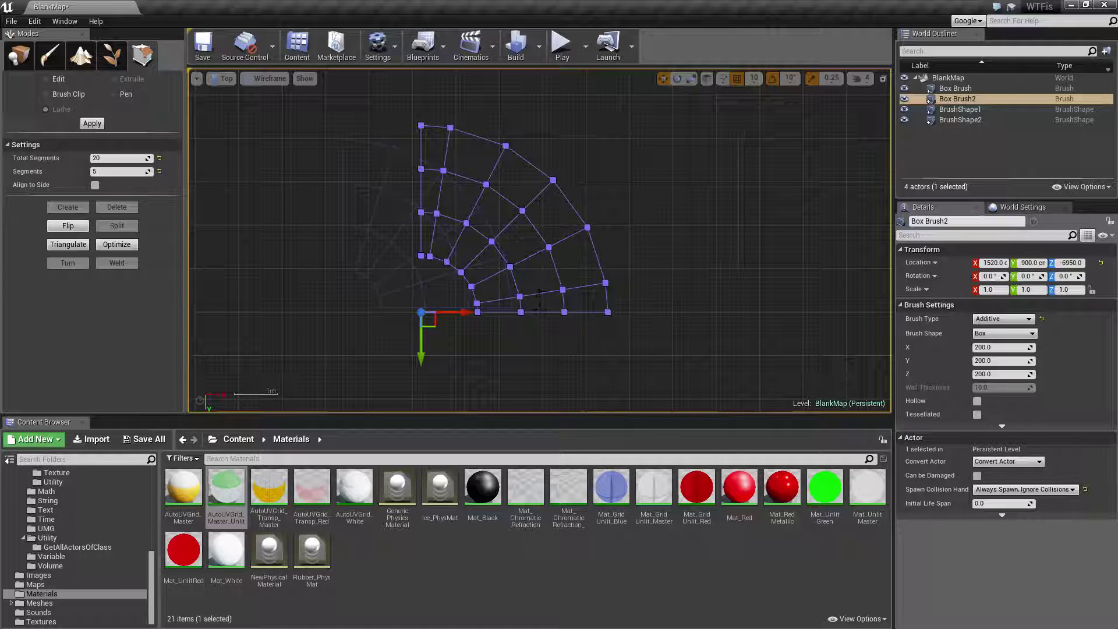
Pull the side-aligned quarter staircase away from the other one and delete both lathed brushes.
left_click_drag(470, 317, 734, 320)
key("Delete")
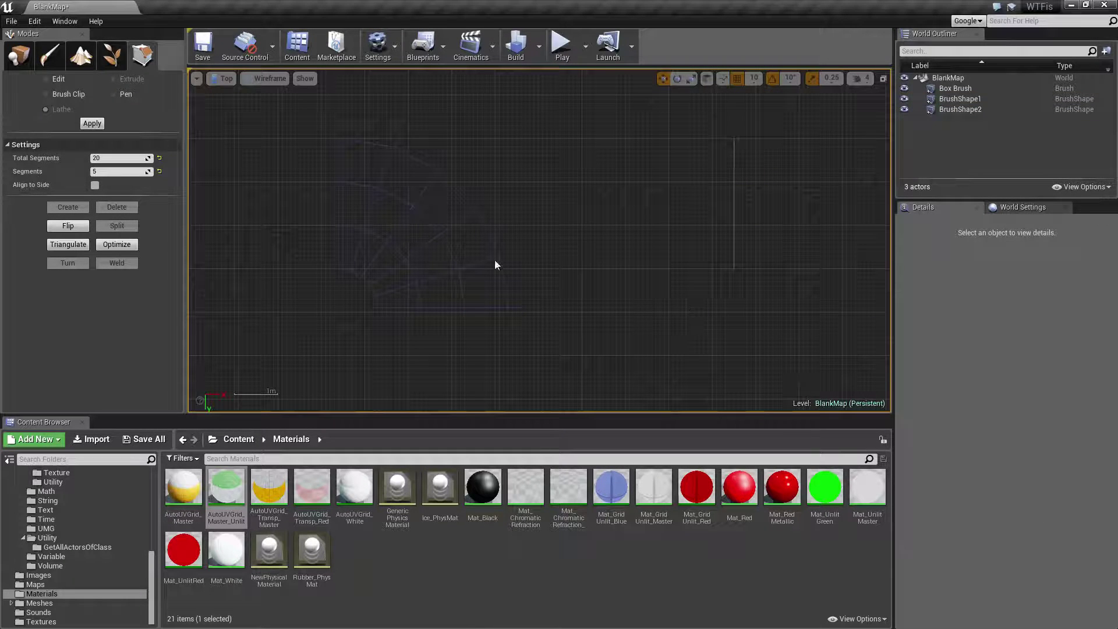
left_click(499, 254)
key("Delete")
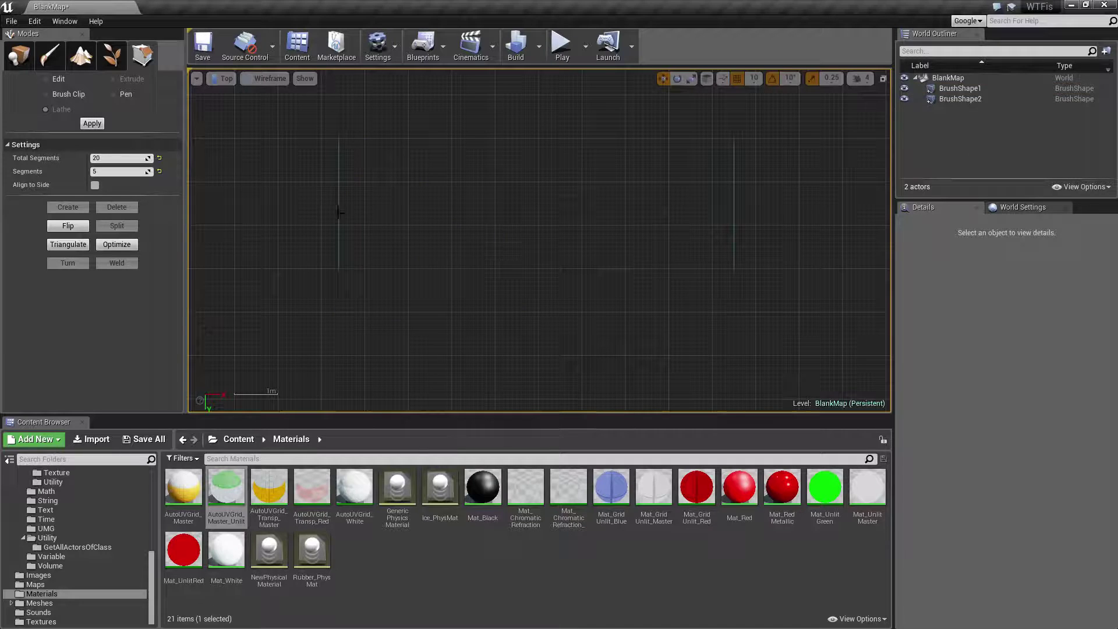
Move the original stair profile to X 1300 and its duplicate to X 2200.
left_click(339, 213)
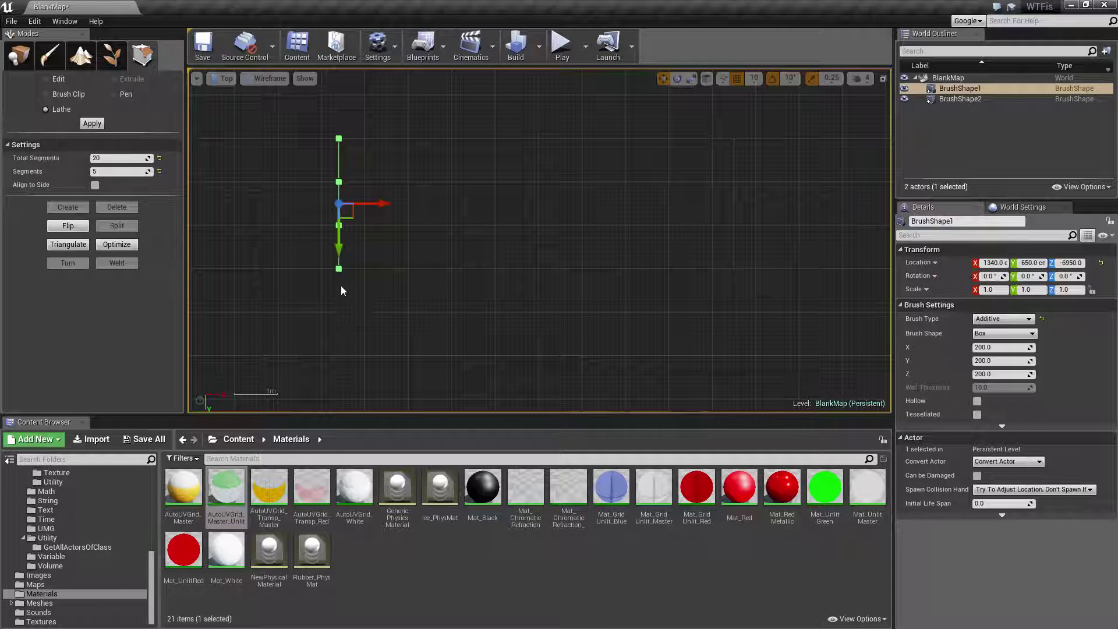
left_click_drag(381, 203, 364, 203)
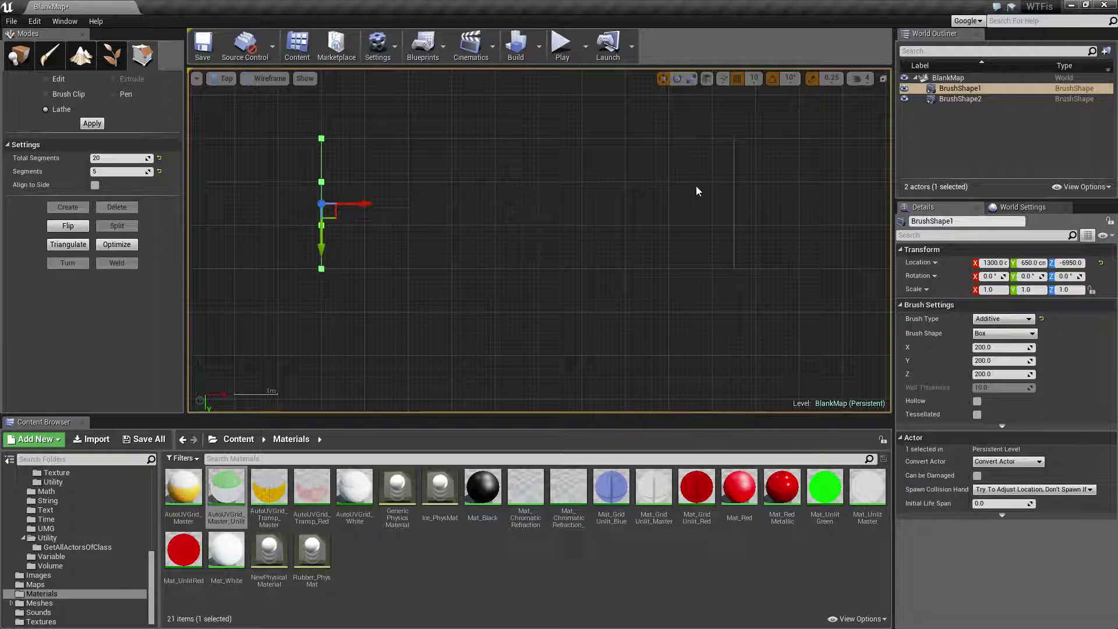
left_click(734, 181)
left_click_drag(778, 200, 756, 201)
Place the original profile's pivot about 1 m beyond its inner end, set Segments to 20, and lathe it into a full circle.
left_click(318, 250)
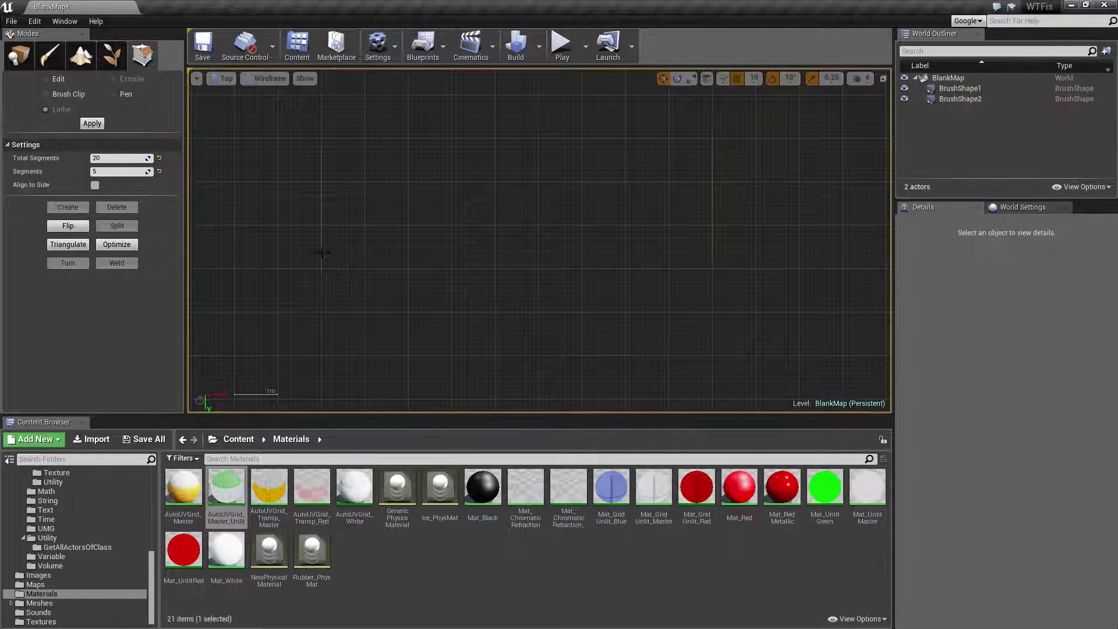
left_click(321, 250)
left_click(322, 313)
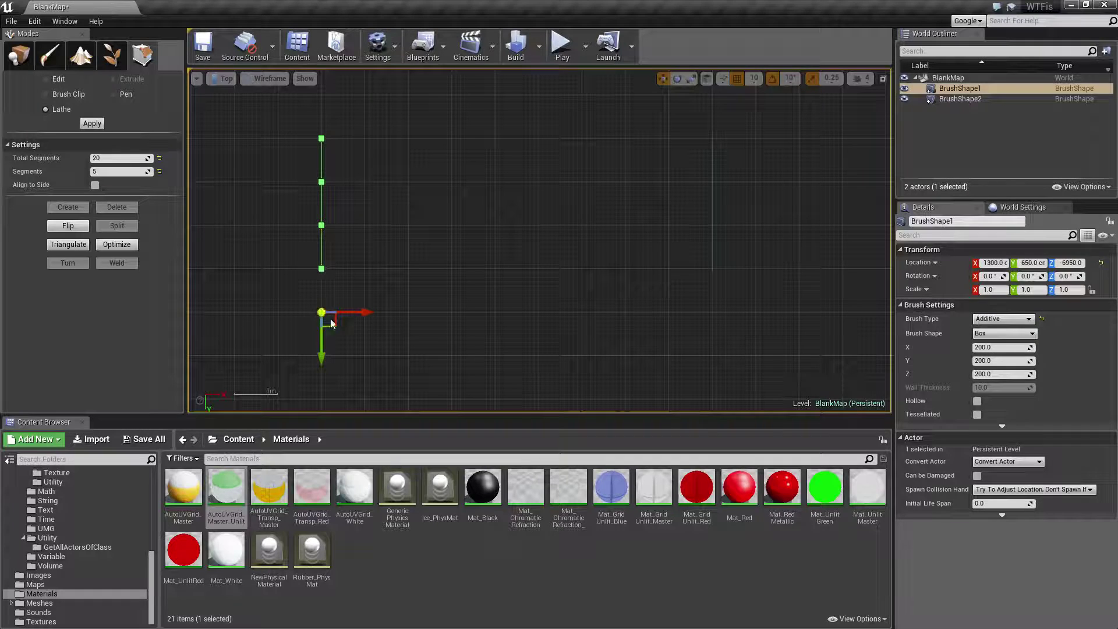
left_click(119, 171)
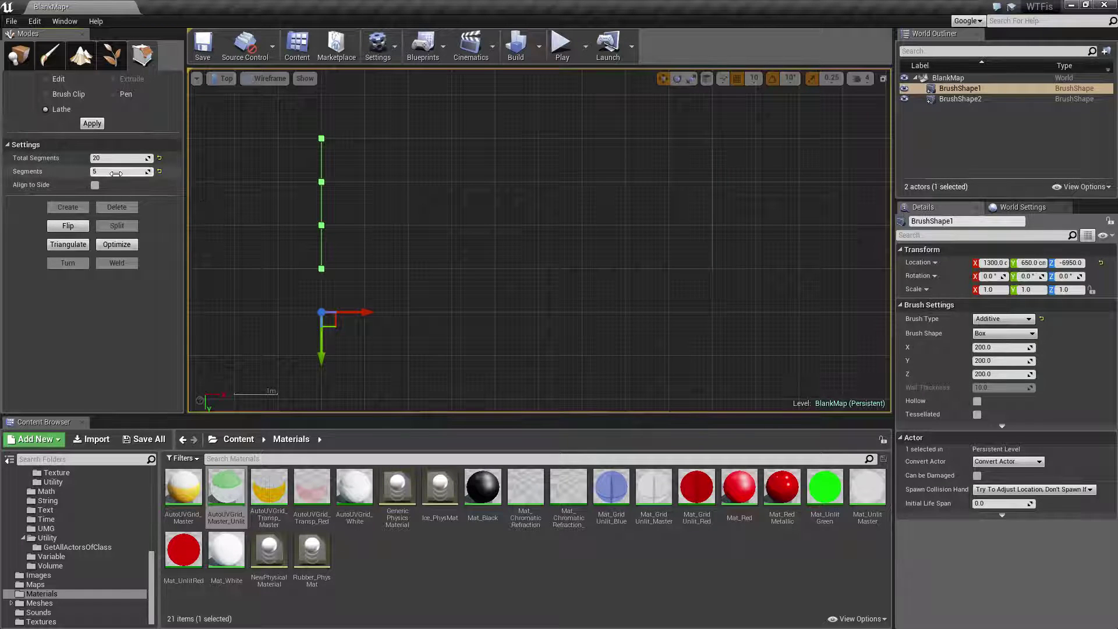
type("20")
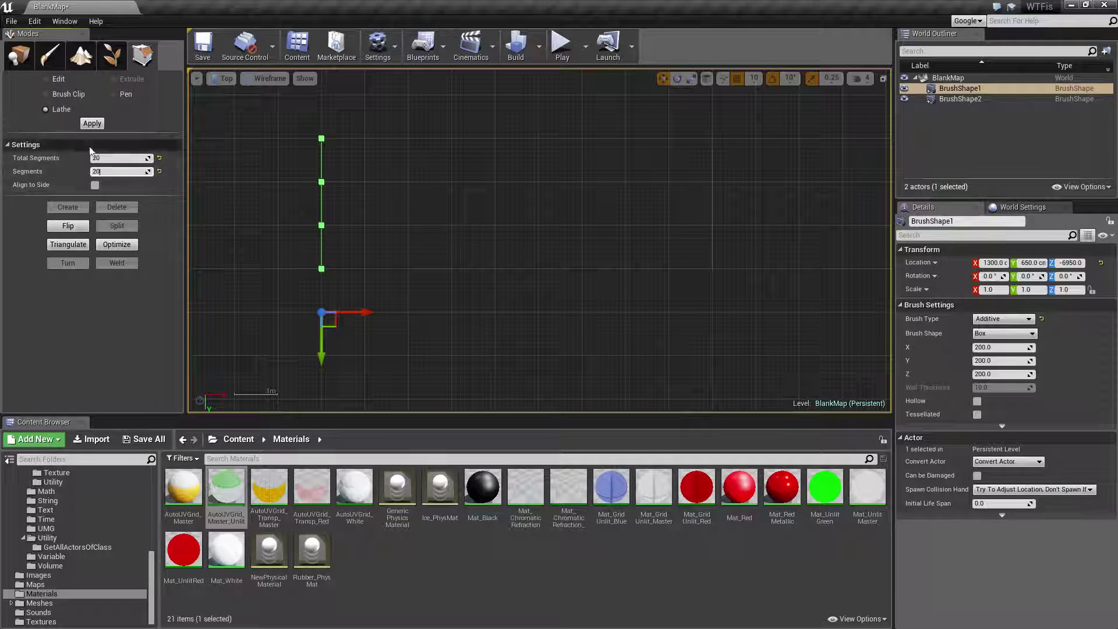
left_click(92, 124)
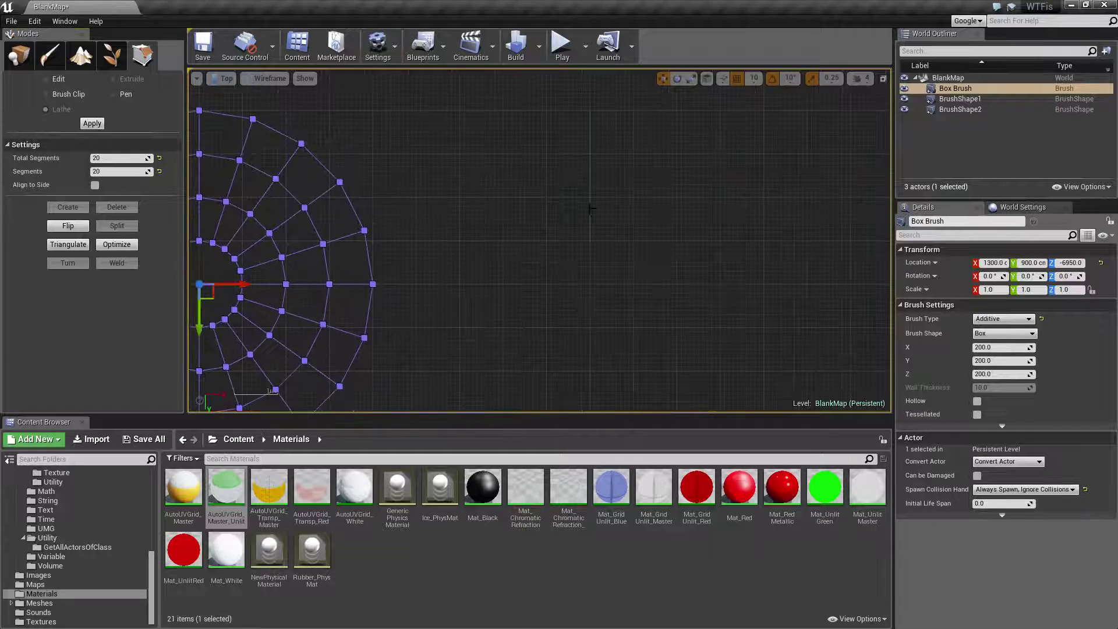
Place the duplicate profile's pivot about 1 m beyond its inner end and lathe it into a full circle with Align to Side enabled.
key("ctrl+z")
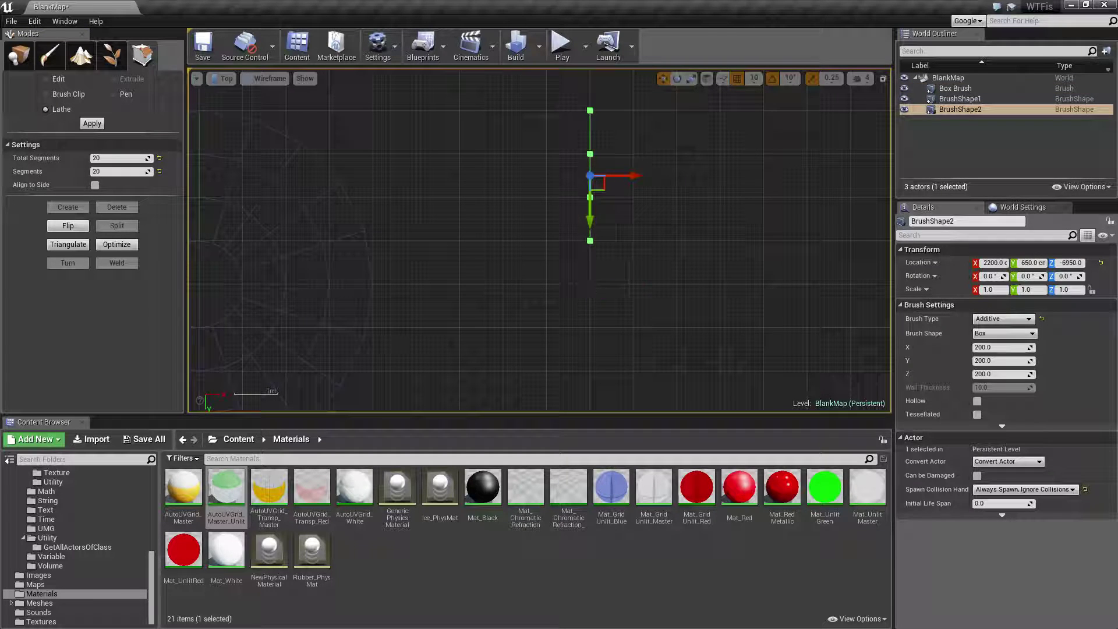
middle_click(592, 288)
left_click(95, 184)
left_click(92, 124)
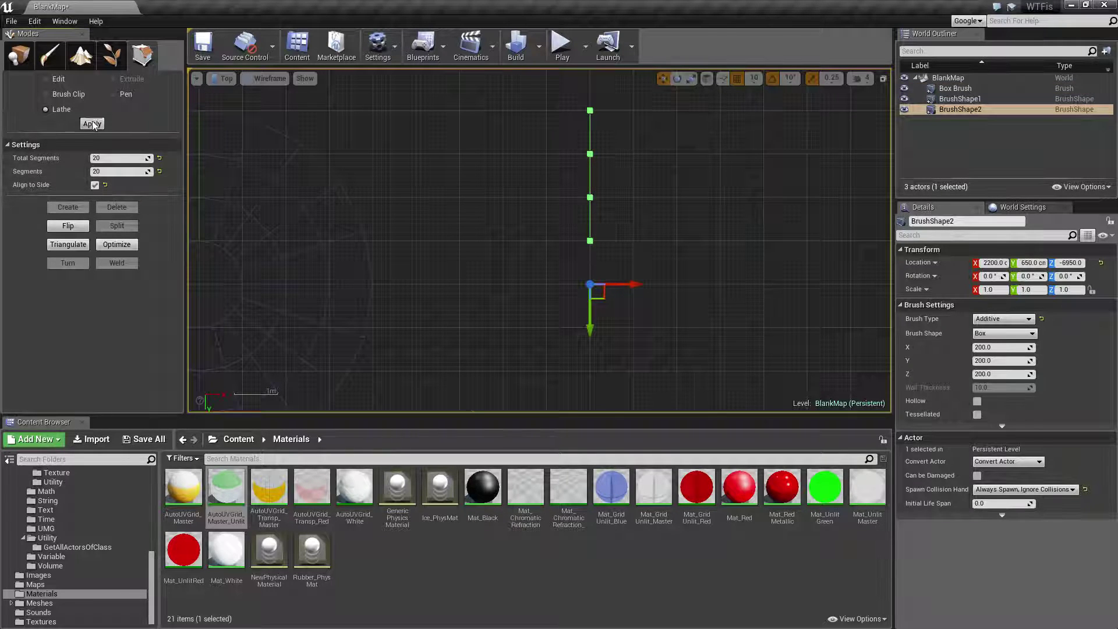
Compare the edge layout of the two full-circle staircases in the Top view, and turn off Align to Side.
right_click_drag(448, 293, 528, 218)
scroll(530, 245, "down", 1)
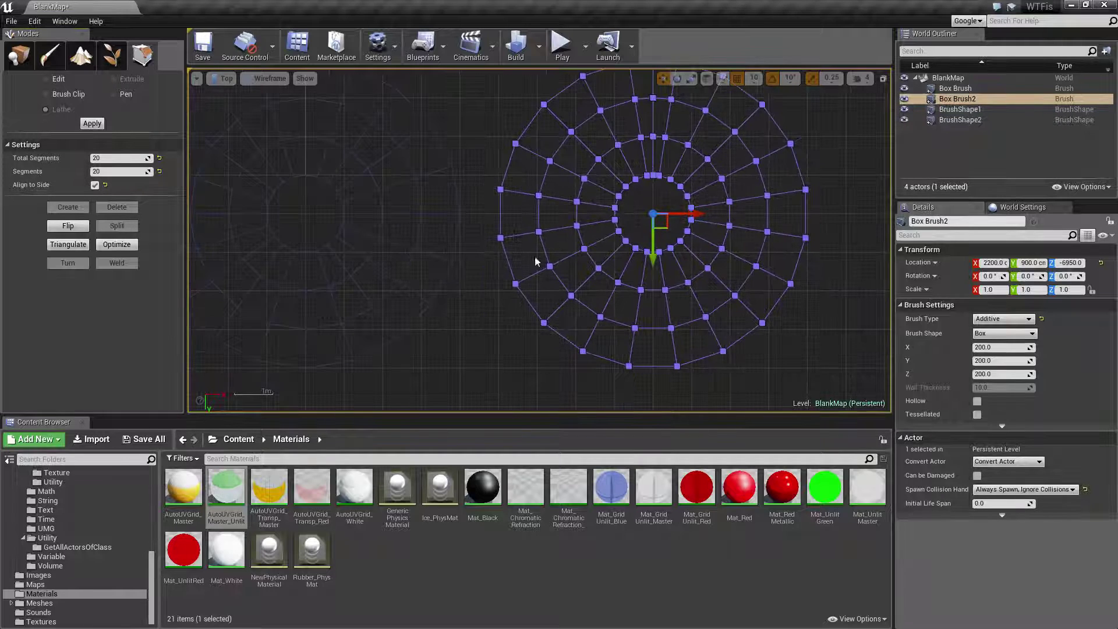
left_click(488, 131)
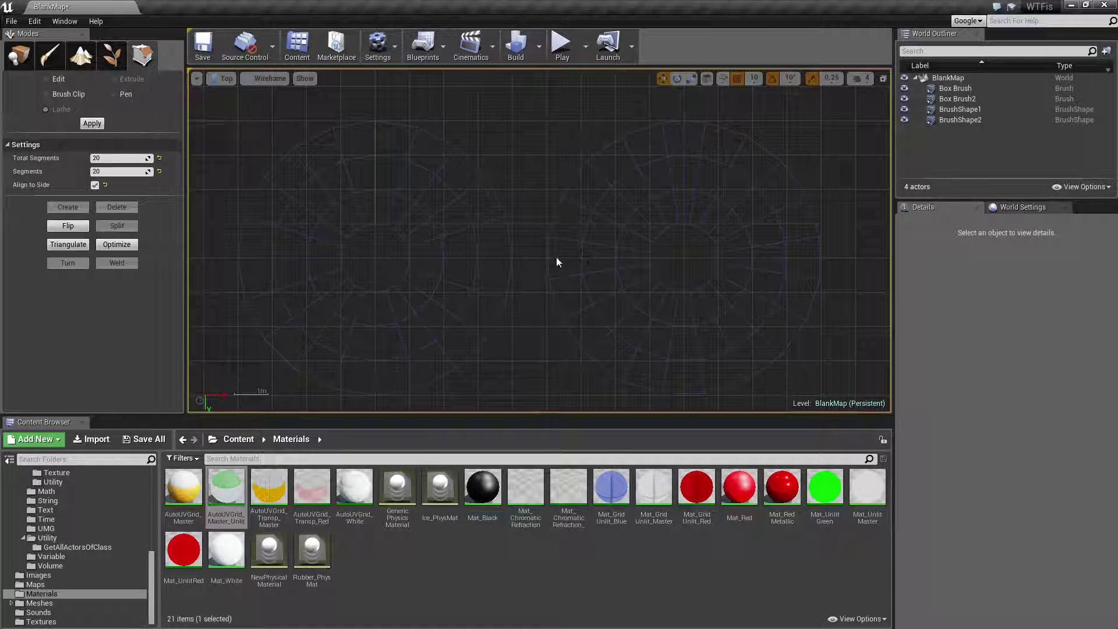
left_click(731, 244)
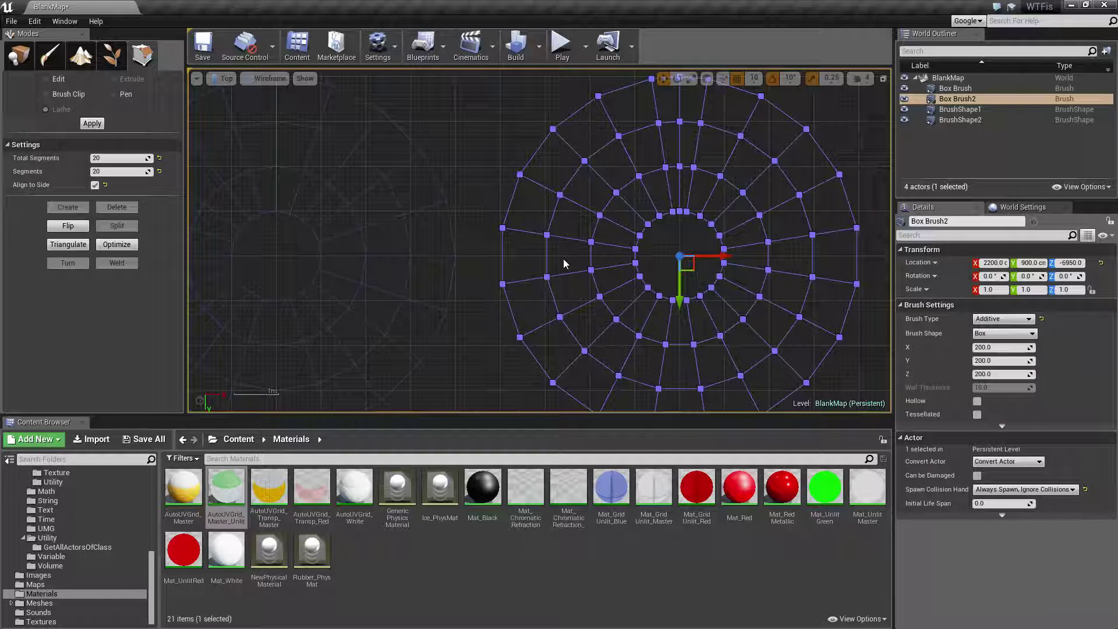
right_click_drag(463, 311, 517, 323)
left_click(415, 266)
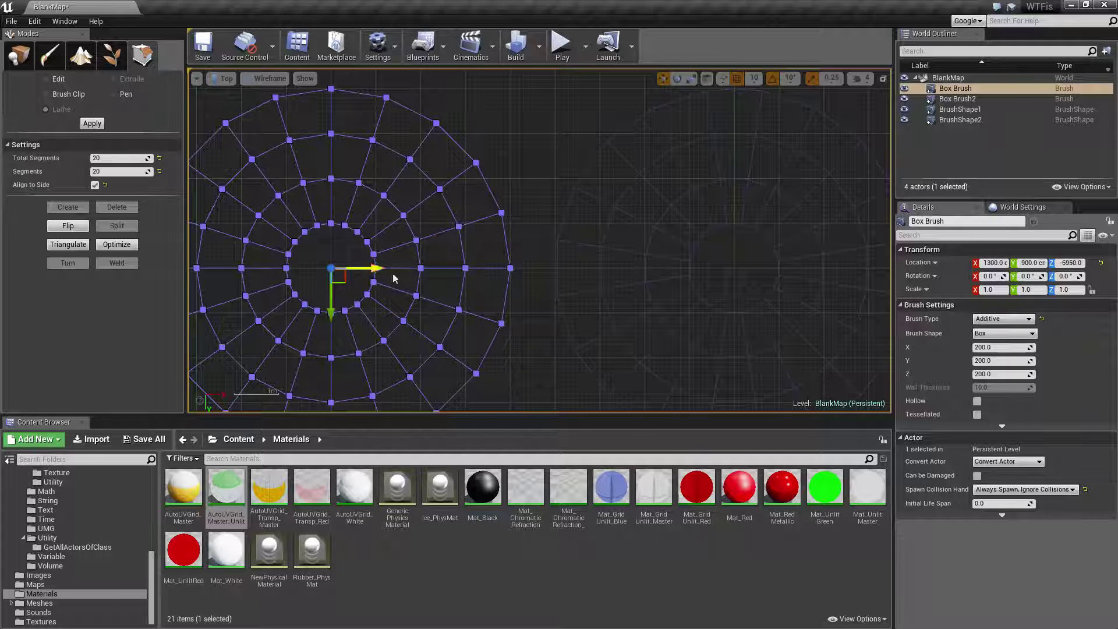
left_click(95, 185)
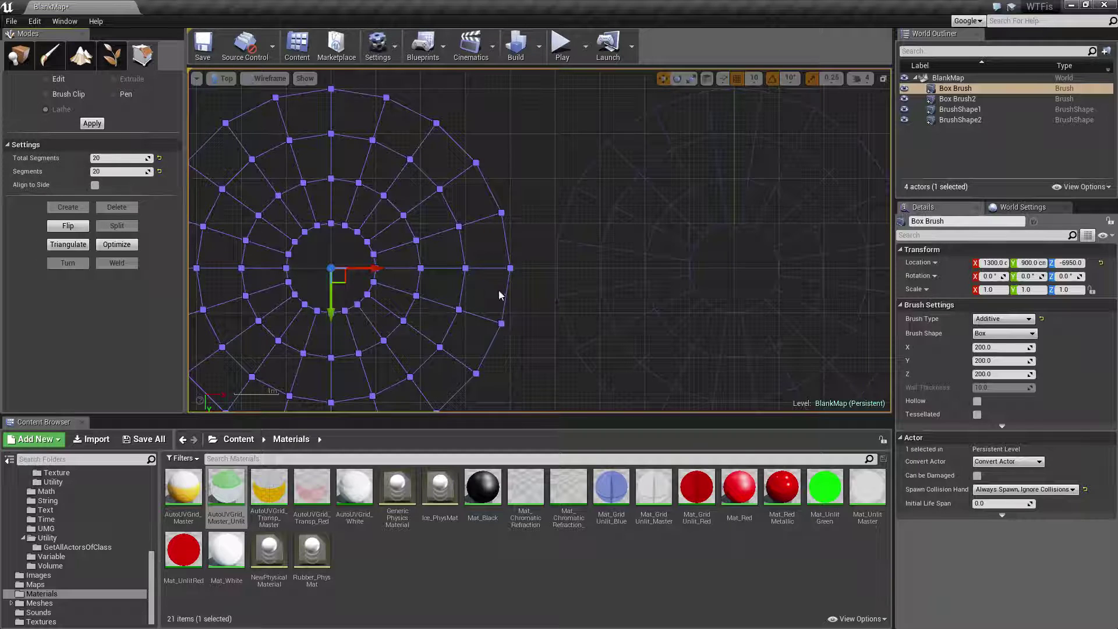
Examine the edge layout of the Align to Side staircase in the Top view, and inspect both full-circle staircases in the Perspective view.
right_click_drag(499, 295, 360, 302)
left_click(565, 143)
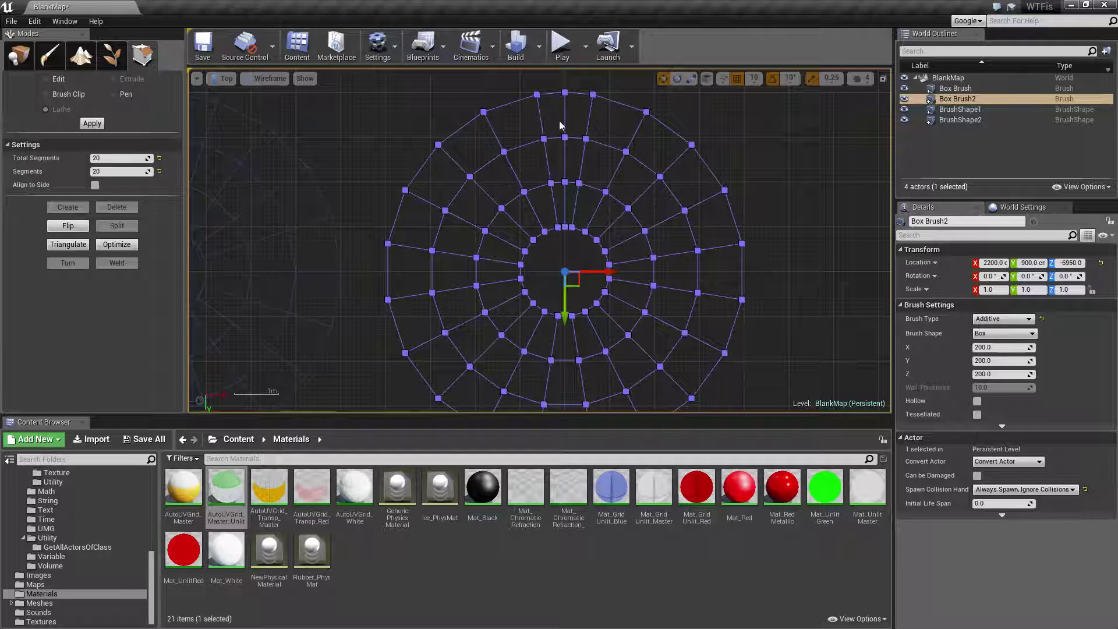
right_click_drag(571, 249, 572, 211)
right_click_drag(574, 144, 550, 160)
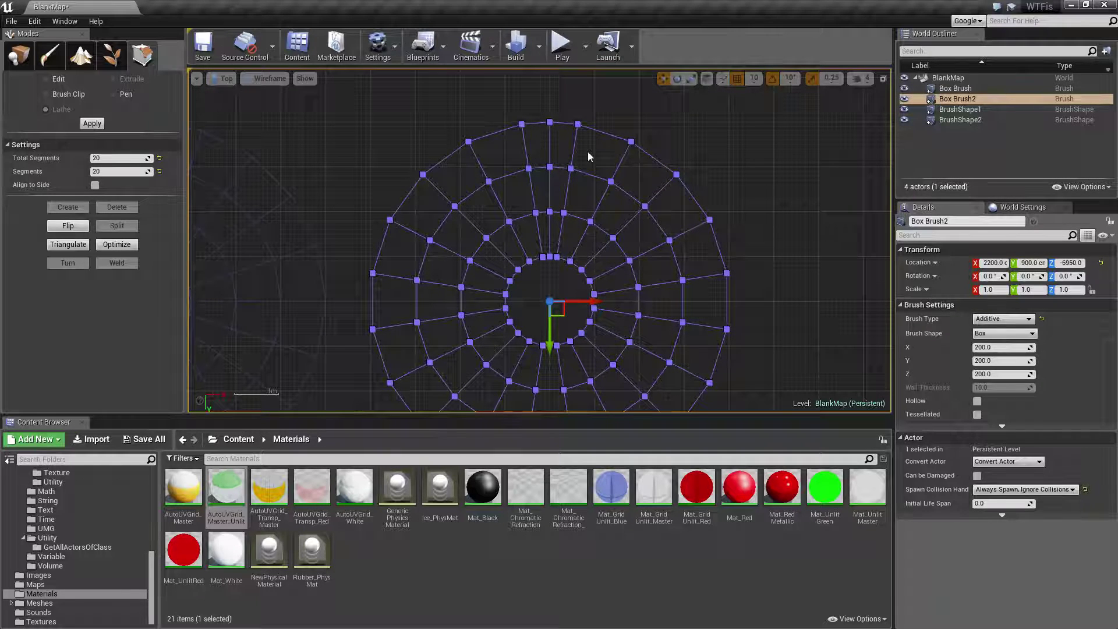
right_click_drag(708, 270, 716, 252)
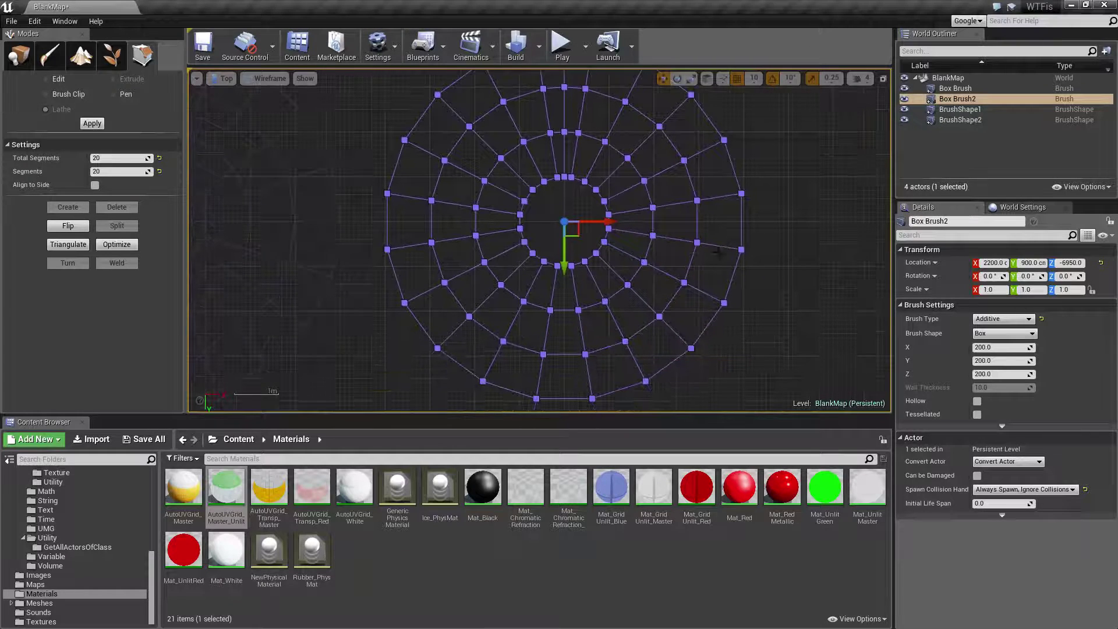
right_click_drag(455, 322, 377, 445)
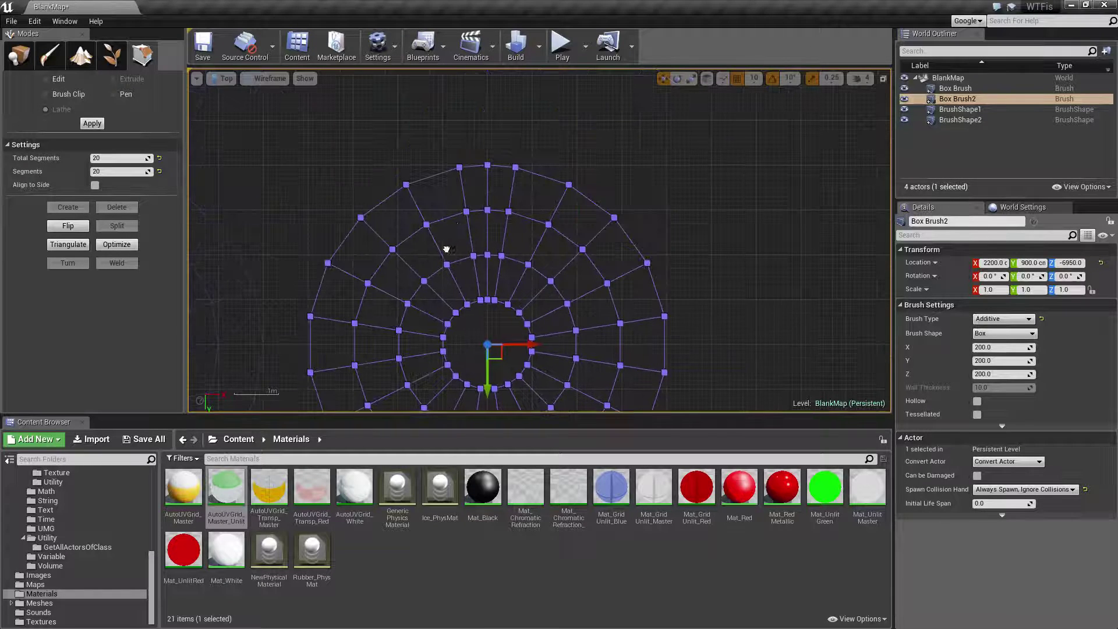
scroll(494, 240, "up", 2)
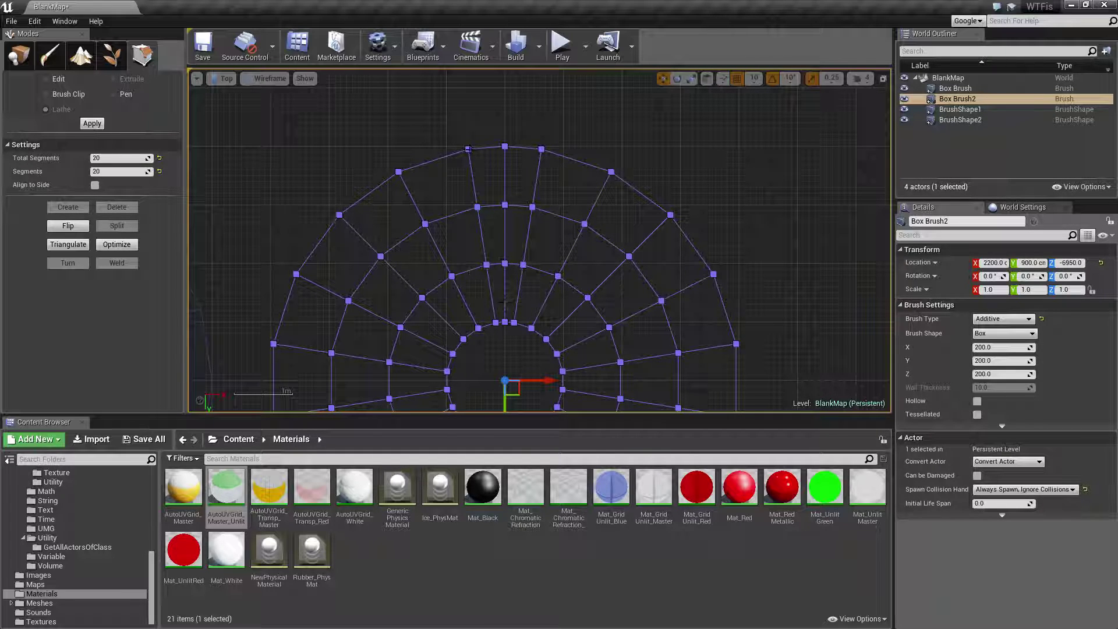
right_click_drag(516, 254, 531, 152)
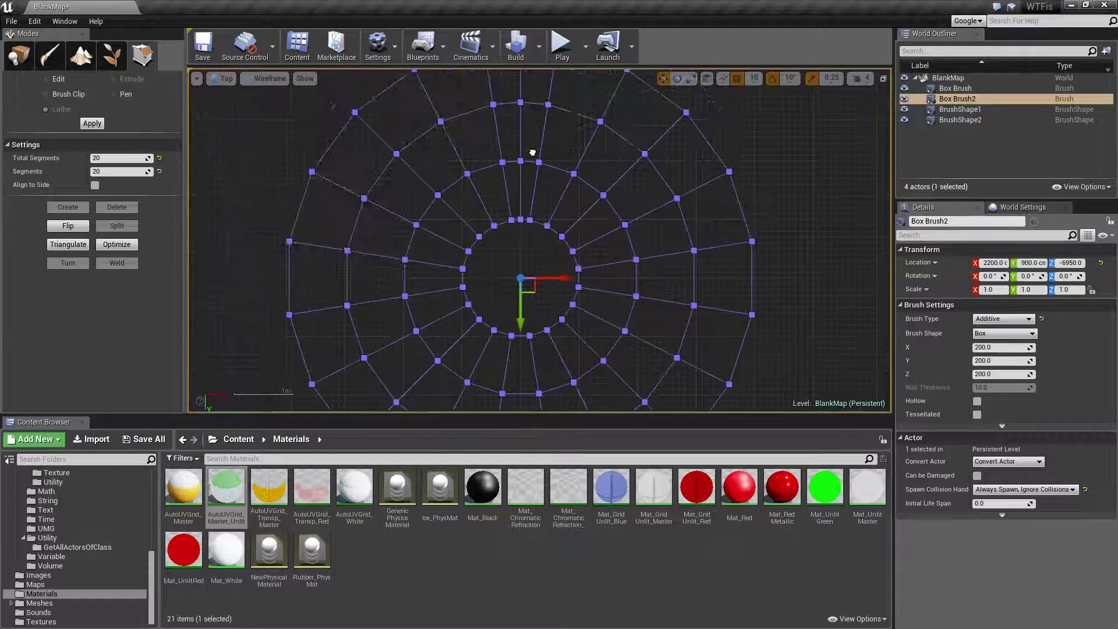
left_click(223, 79)
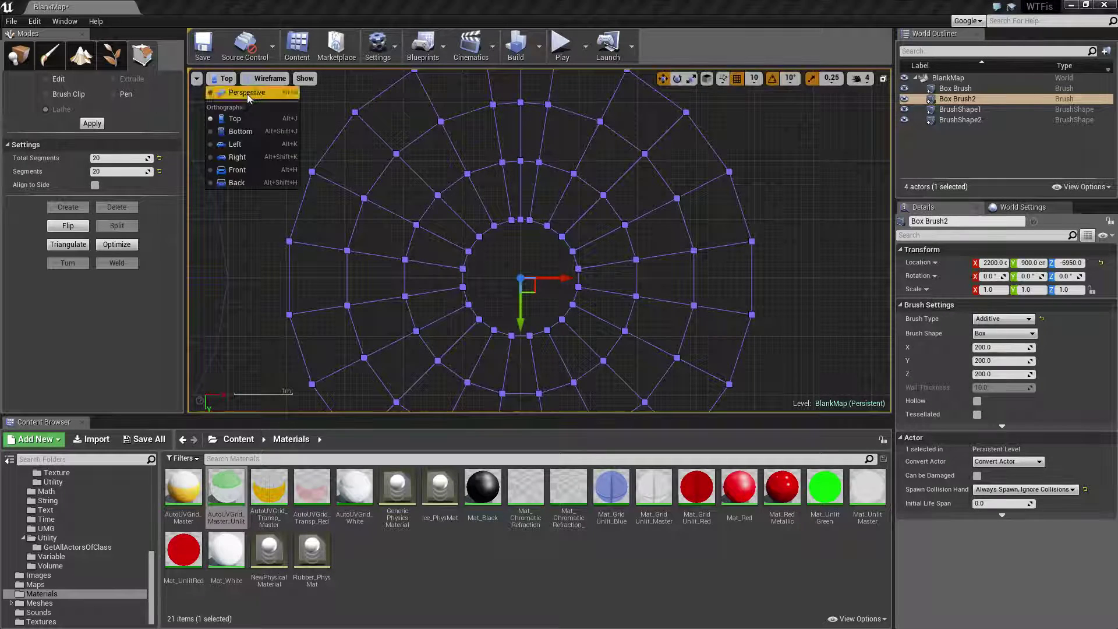
left_click(247, 94)
left_click(452, 238)
mouse_move(459, 196)
right_mouse_down()
mouse_move(419, 195)
mouse_move(478, 204)
mouse_move(463, 196)
right_mouse_up()
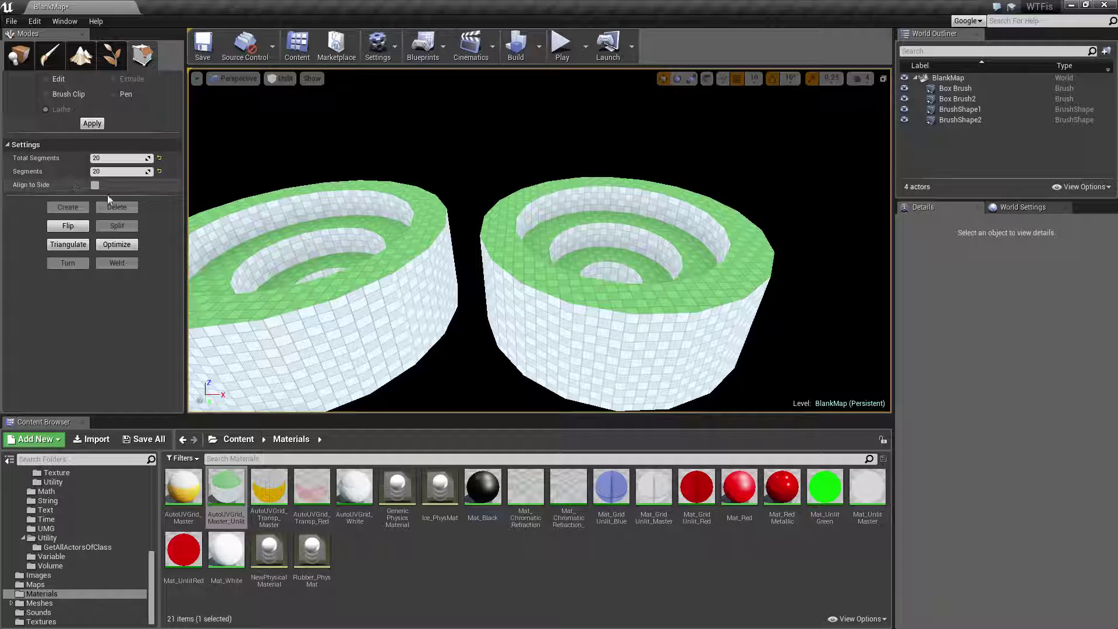
mouse_move(349, 233)
right_mouse_down()
mouse_move(408, 233)
mouse_move(384, 245)
mouse_move(326, 238)
mouse_move(350, 233)
right_mouse_up()
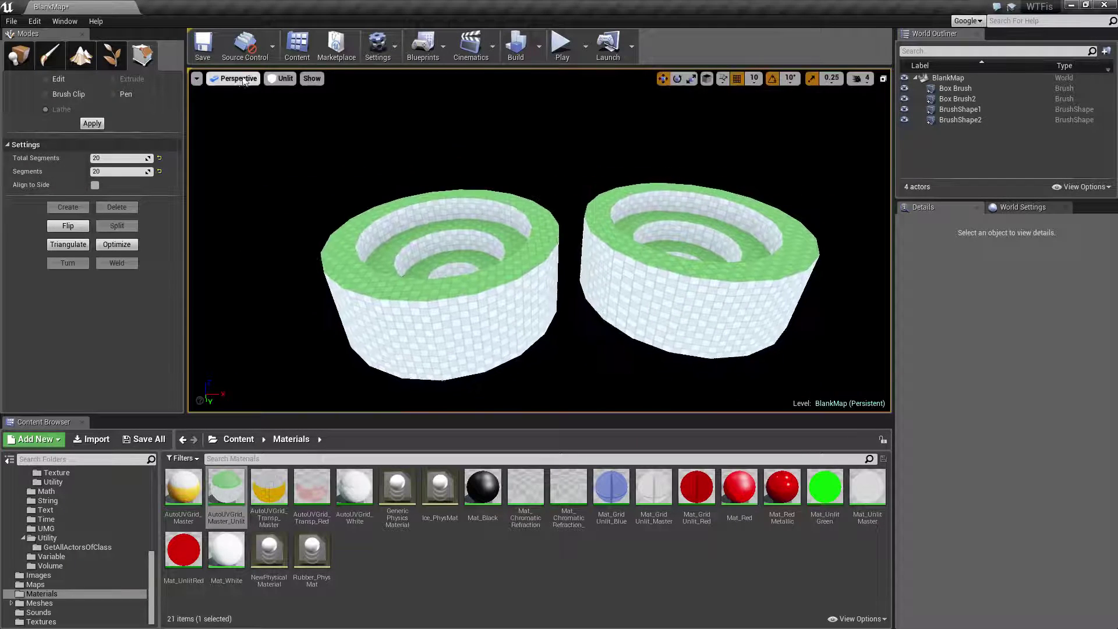
Delete the two leftover profile shapes, BrushShape2 and BrushShape1, with the viewport in the Top view.
left_click(239, 79)
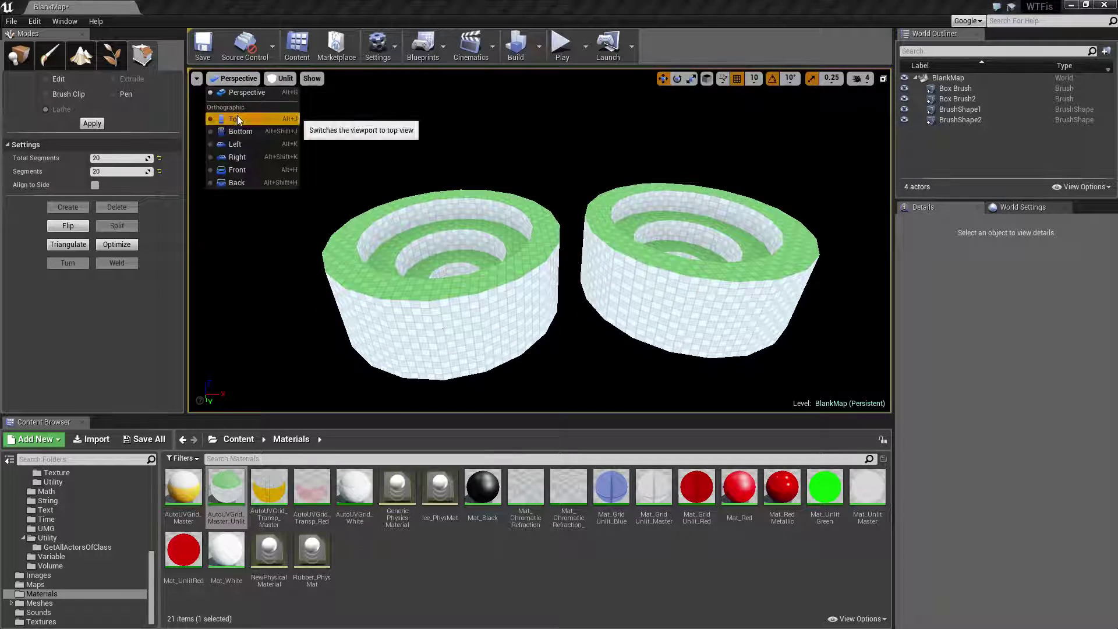
left_click(236, 119)
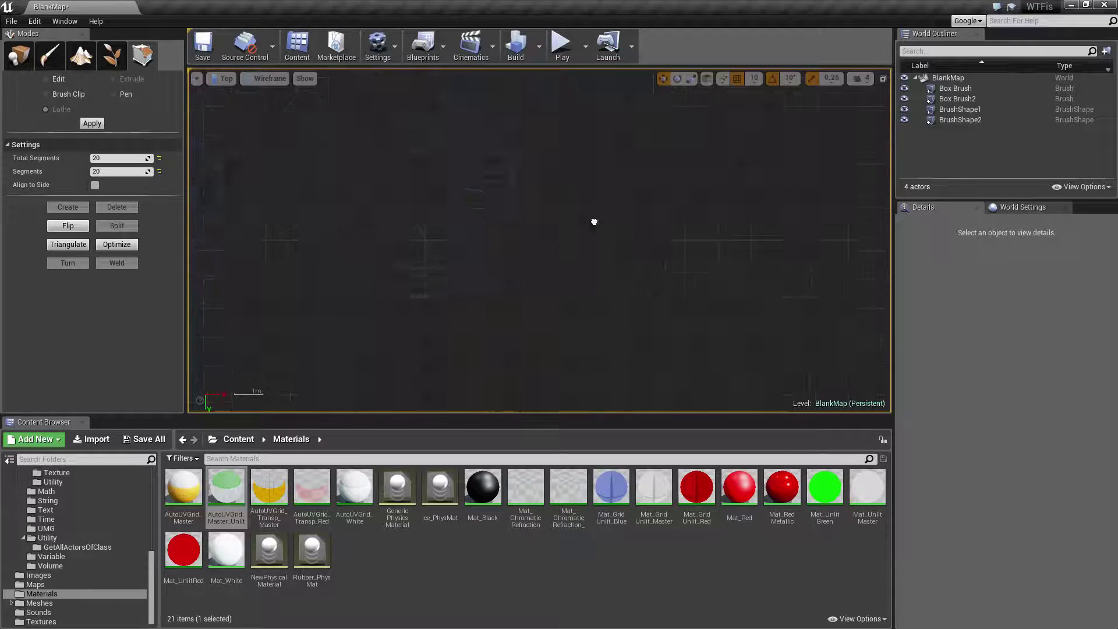
left_click(225, 78)
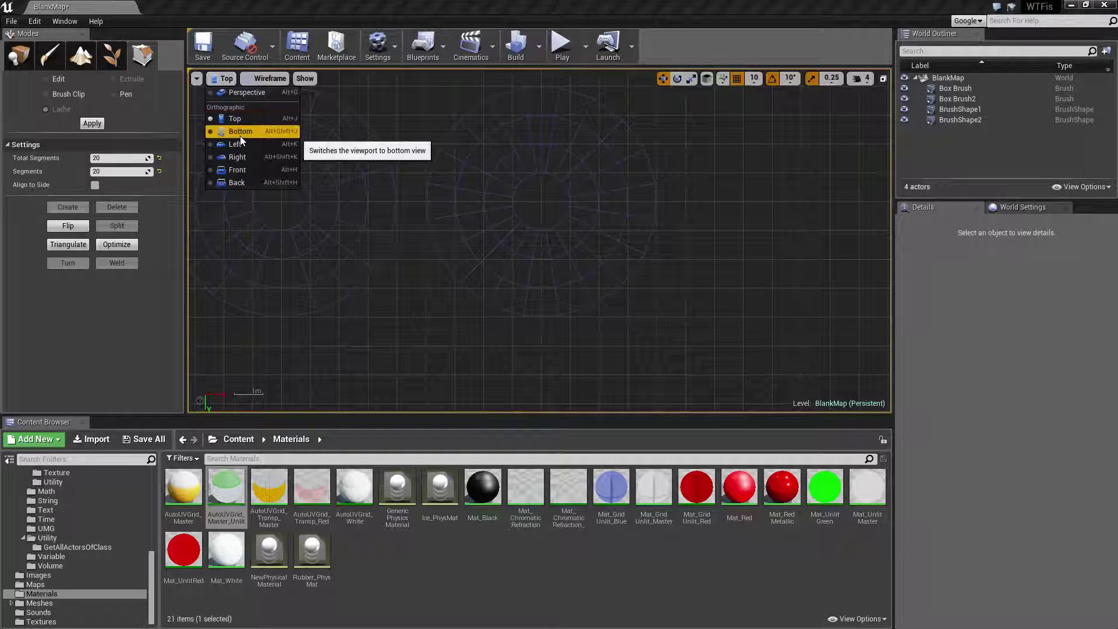
left_click(838, 153)
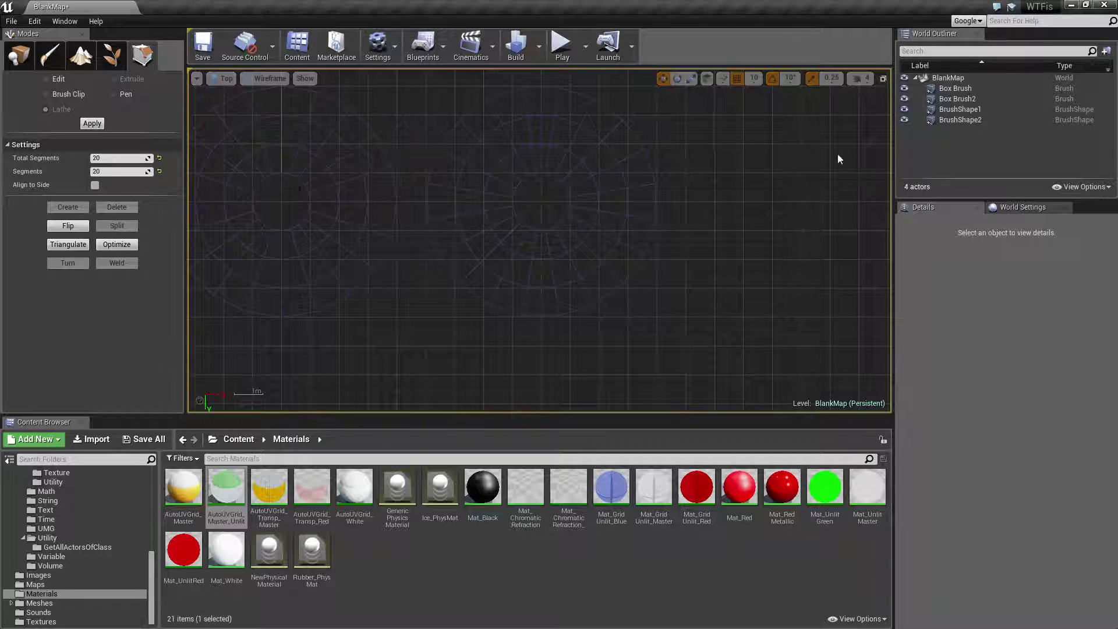
left_click(960, 119)
key("Delete")
left_click(957, 109)
key("Delete")
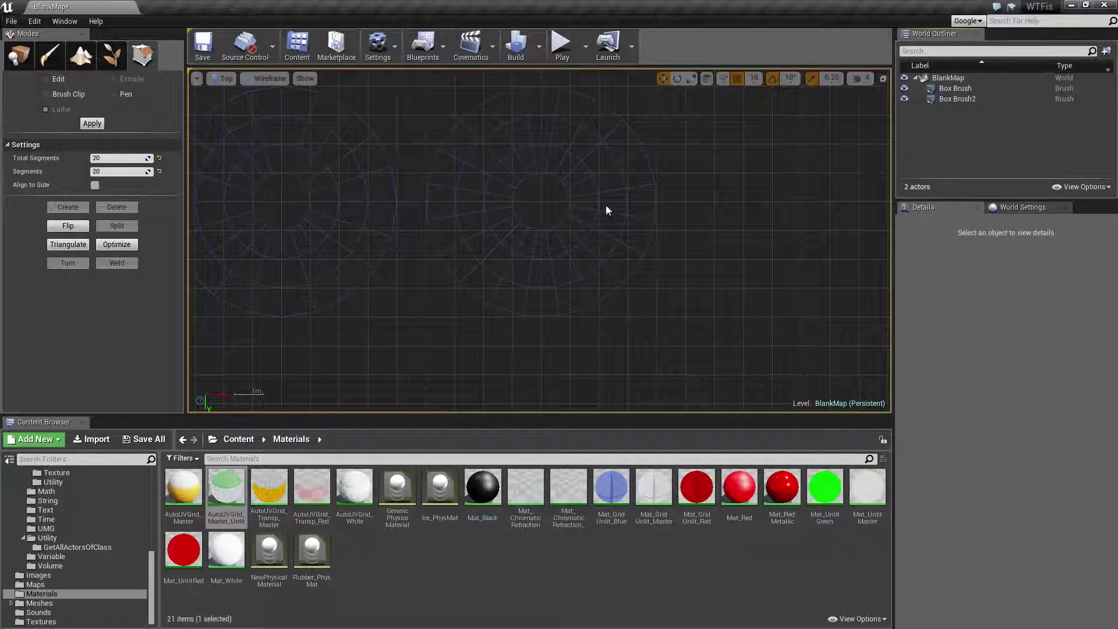
Check both full-circle staircases once more in the Top view and delete Box Brush and Box Brush2.
right_click_drag(606, 206, 729, 221)
left_click(439, 252)
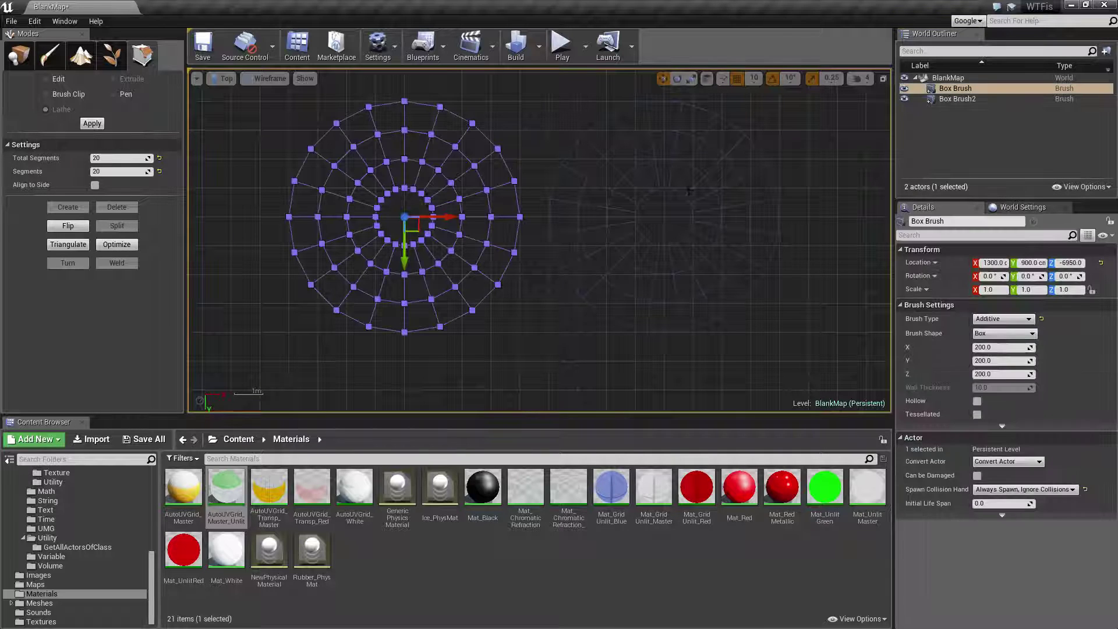
left_click(797, 161)
right_click_drag(797, 160, 738, 201)
left_click(628, 222)
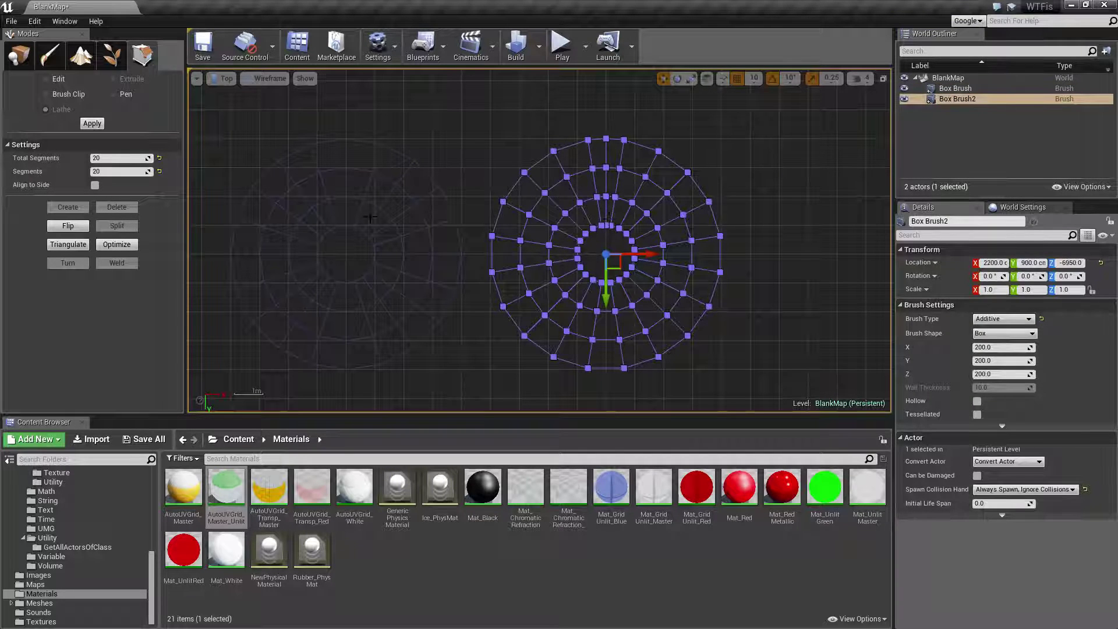
left_click(950, 89)
key("Delete")
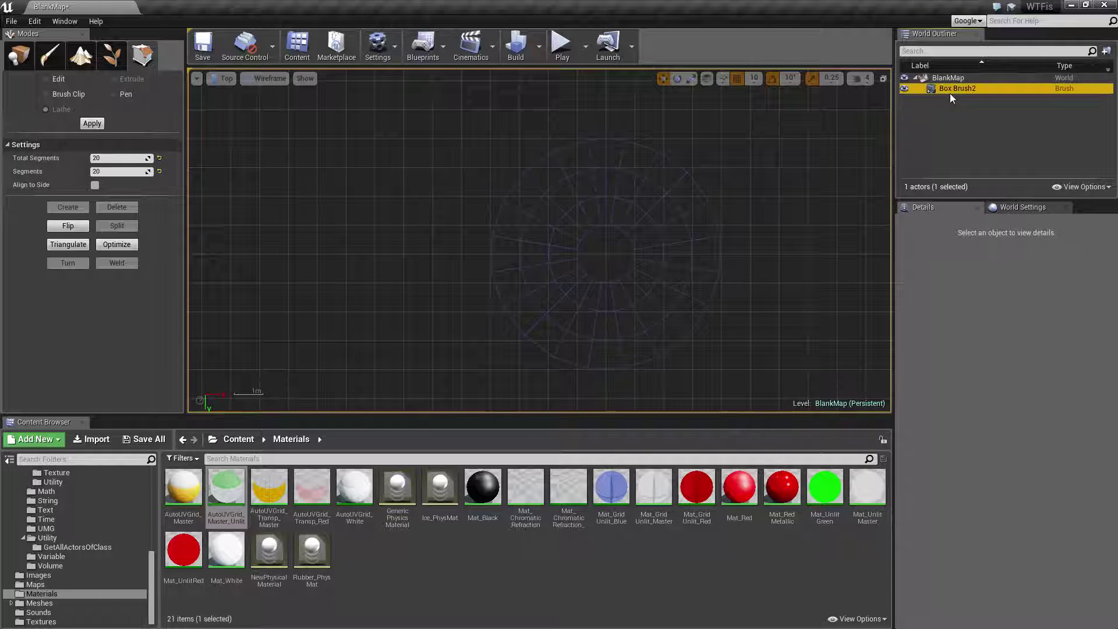
key("Delete")
Outline a sloping, angular profile with the Pen tool in the Left view, about 3 m tall with a 1 m flat top.
left_click(114, 94)
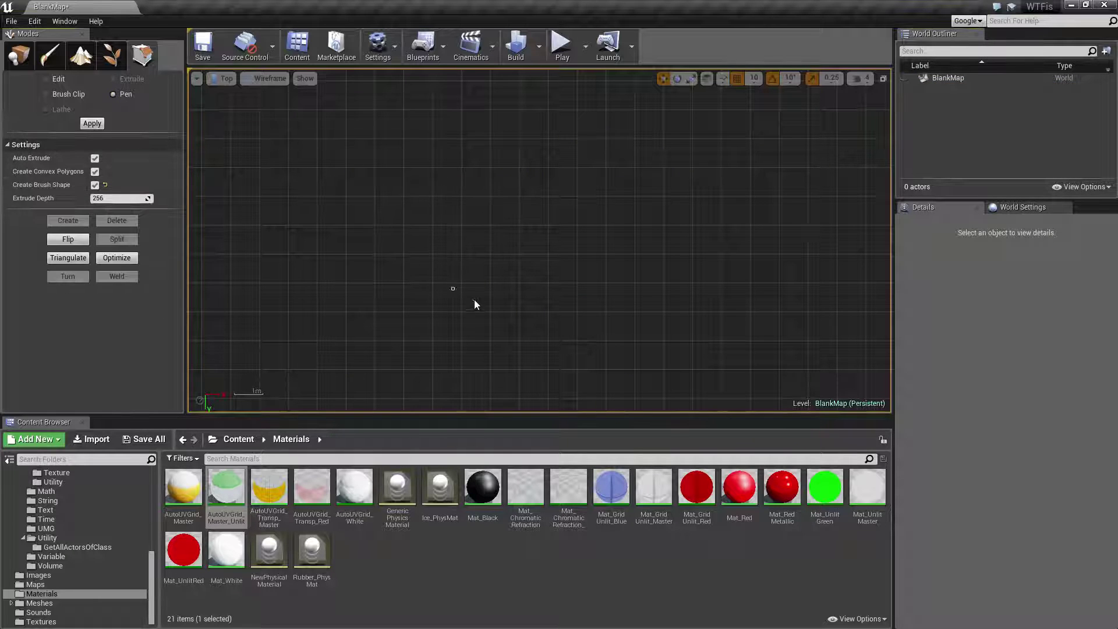
right_click_drag(473, 294, 477, 317)
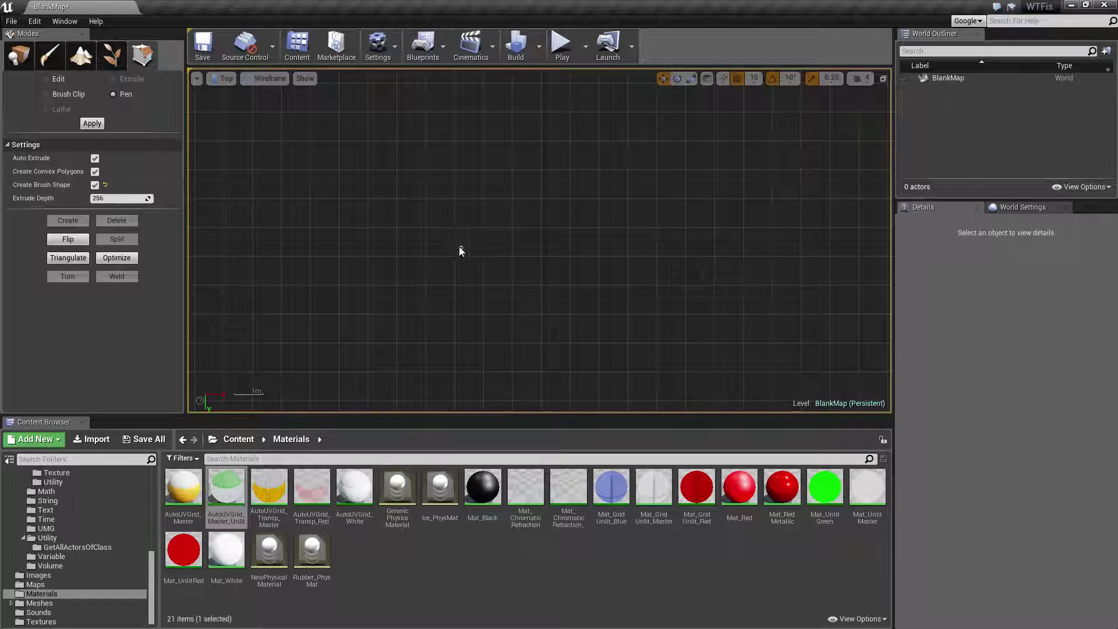
left_click(221, 79)
left_click(251, 155)
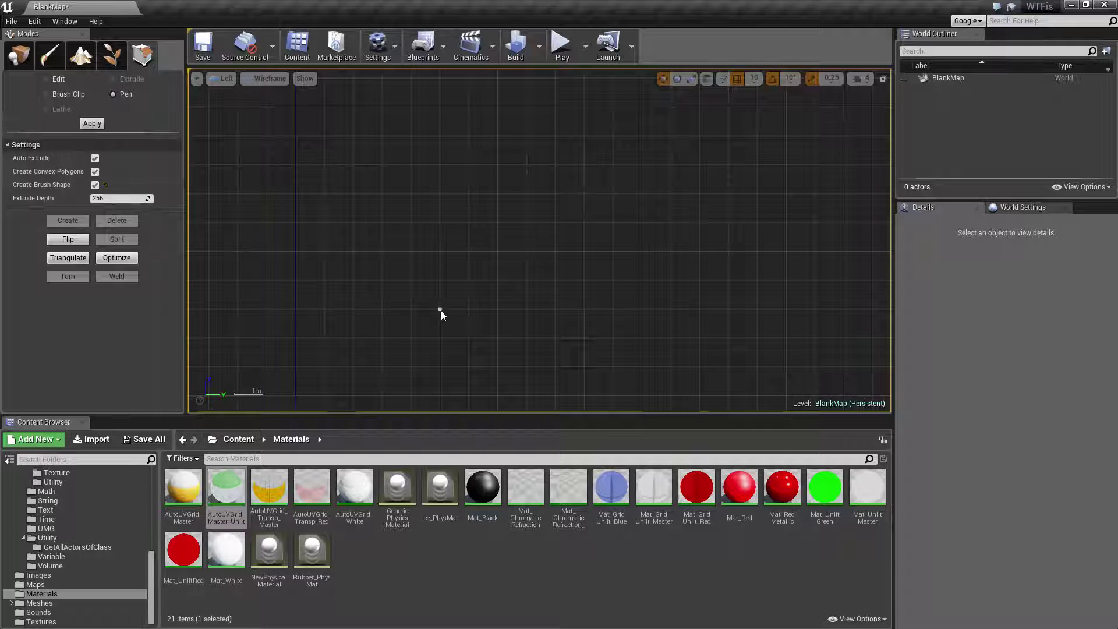
scroll(441, 224, "up", 1)
scroll(446, 200, "up", 1)
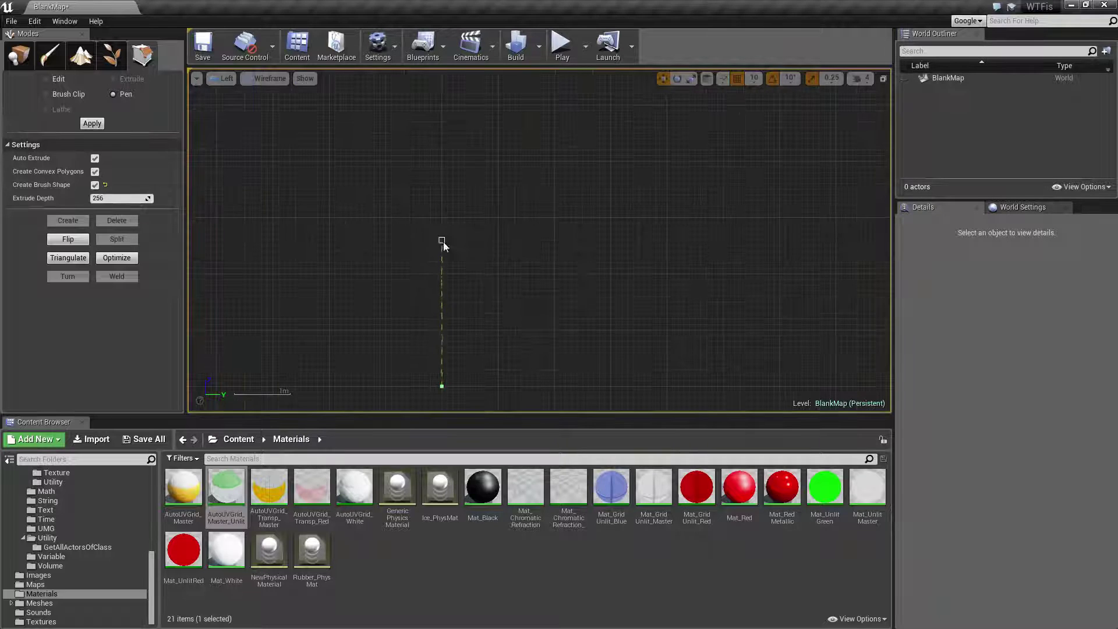
left_click(443, 219)
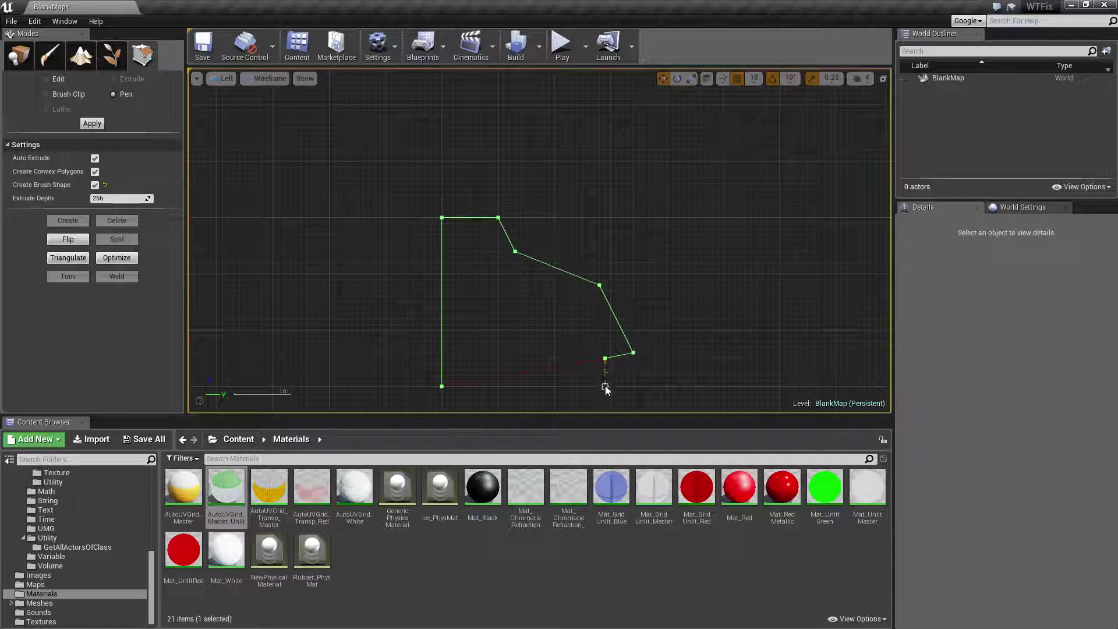
left_click(605, 386)
left_click(487, 385)
left_click(487, 364)
left_click(443, 364)
Remove the outline's lower points and close it with a 1 m vertical low end, a flat base and a small notch under the tall side.
key("BackSpace")
key("BackSpace")
key("BackSpace")
key("BackSpace")
key("BackSpace")
left_click(628, 403)
right_click_drag(606, 400, 579, 325)
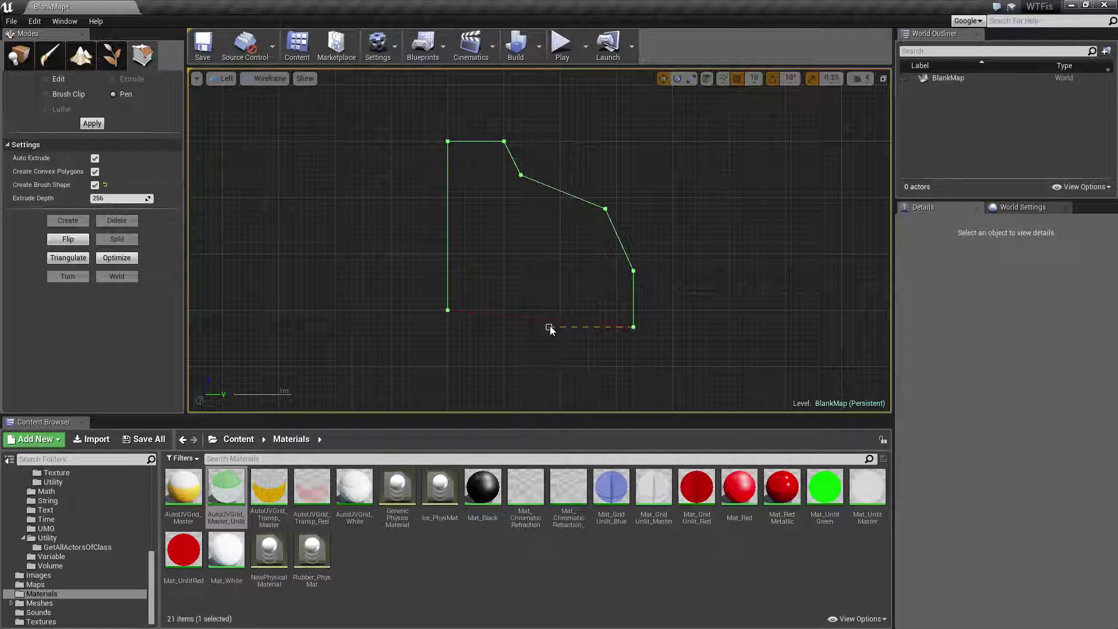
left_click(476, 327)
left_click(475, 311)
left_click(448, 311)
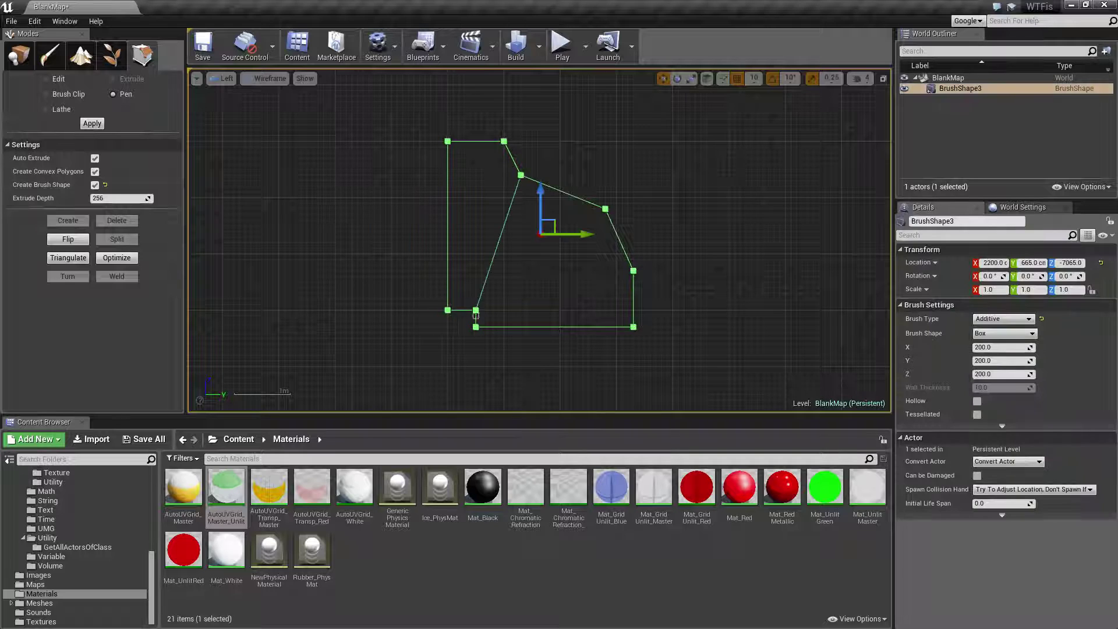
Place the new profile's pivot about 70 cm beyond its low inner end in the Top view.
left_click(222, 78)
left_click(236, 125)
right_click_drag(542, 296, 414, 282)
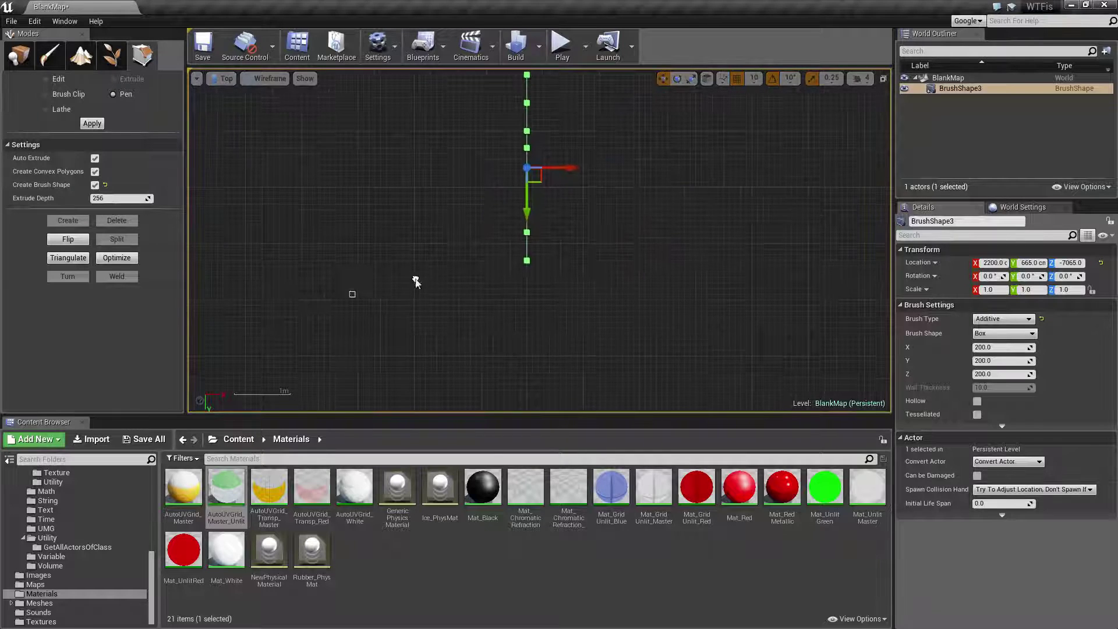
right_click_drag(544, 292, 528, 290)
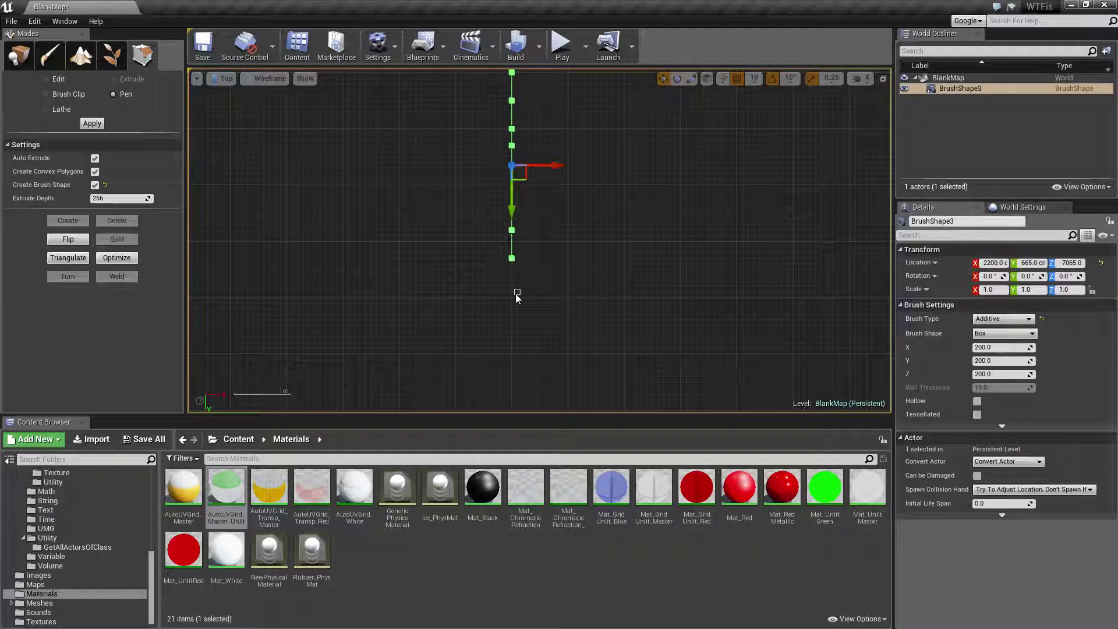
left_click(511, 298)
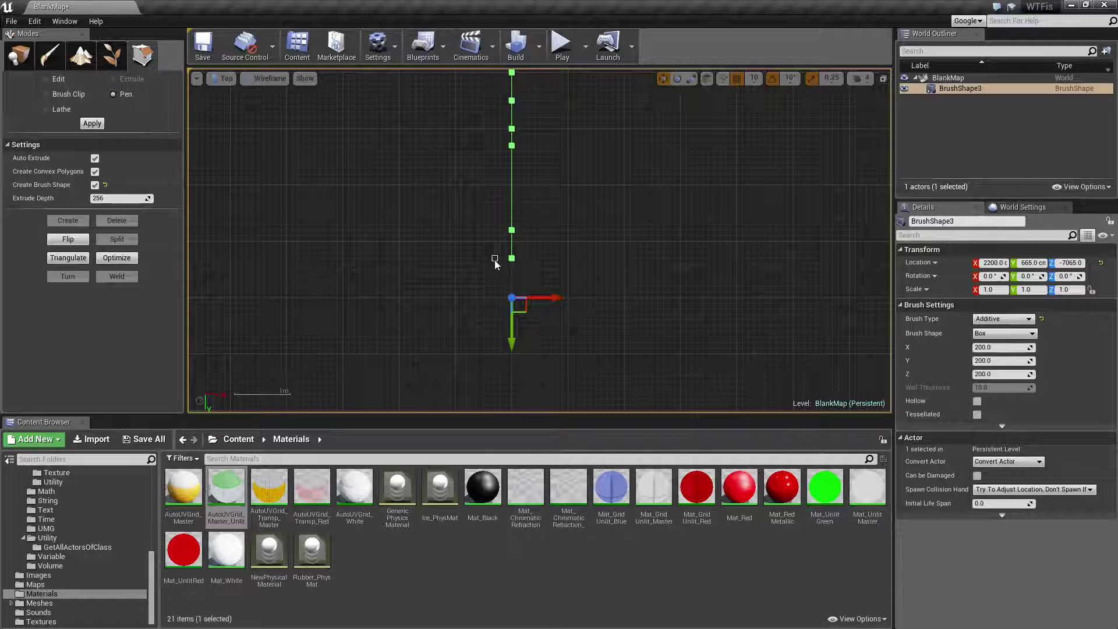
Lathe the profile into a quarter circle using 5 of 20 total segments.
left_click(58, 112)
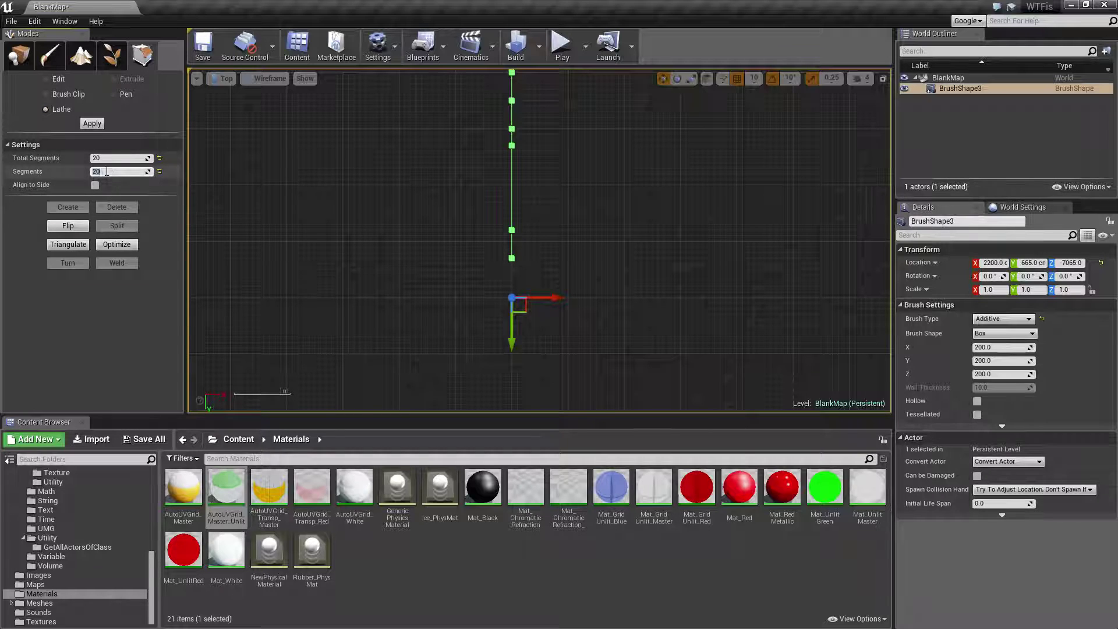
type("5")
left_click(92, 123)
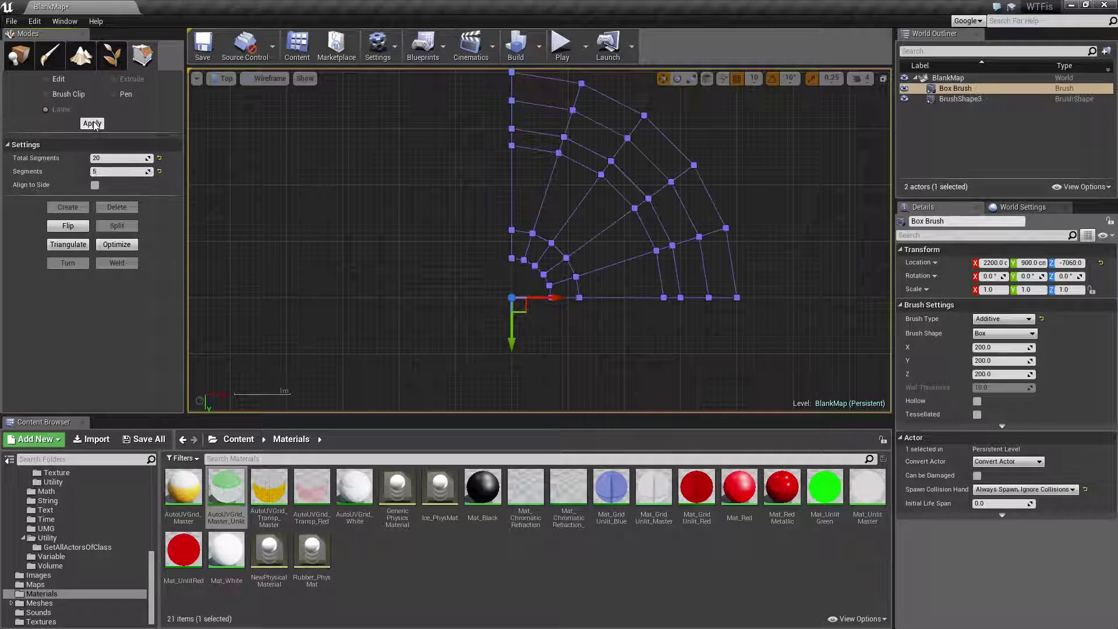
Inspect the lathed quarter-circle shape from several angles in the Perspective view.
left_click(224, 79)
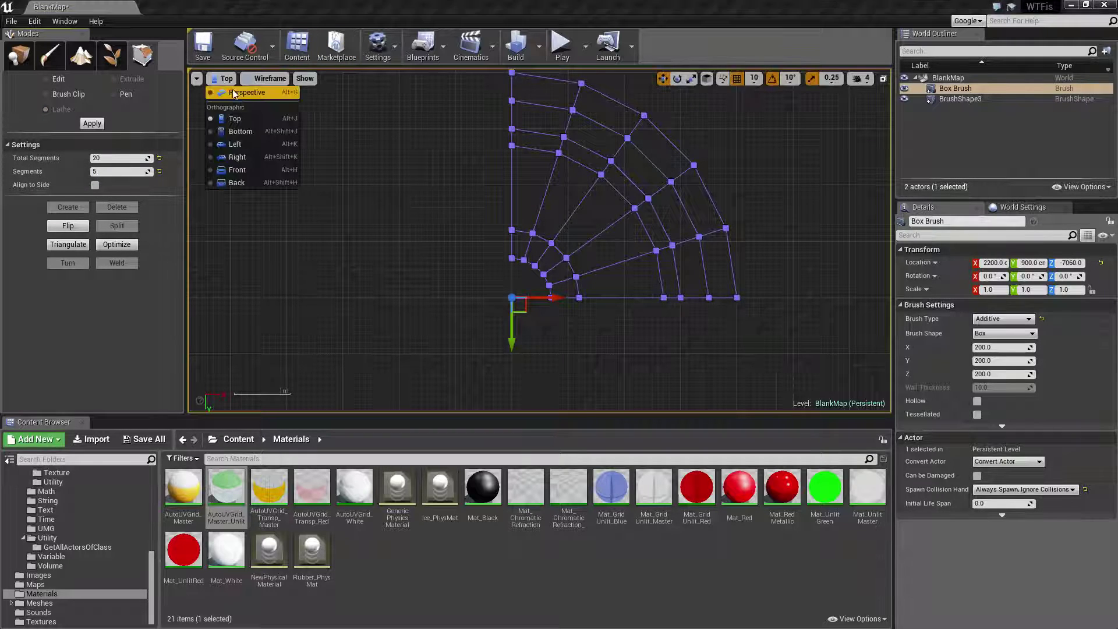
left_click(237, 93)
mouse_move(557, 265)
right_mouse_down()
mouse_move(627, 300)
mouse_move(627, 274)
mouse_move(554, 259)
mouse_move(568, 266)
mouse_move(548, 227)
mouse_move(588, 262)
mouse_move(635, 274)
mouse_move(649, 262)
right_mouse_up()
key("w")
key("Escape")
key("s")
key("s")
key("d")
key("w")
scroll(648, 263, "up", 3)
Delete the lathed quarter-circle brush and its source profile in the Top view.
left_click(233, 79)
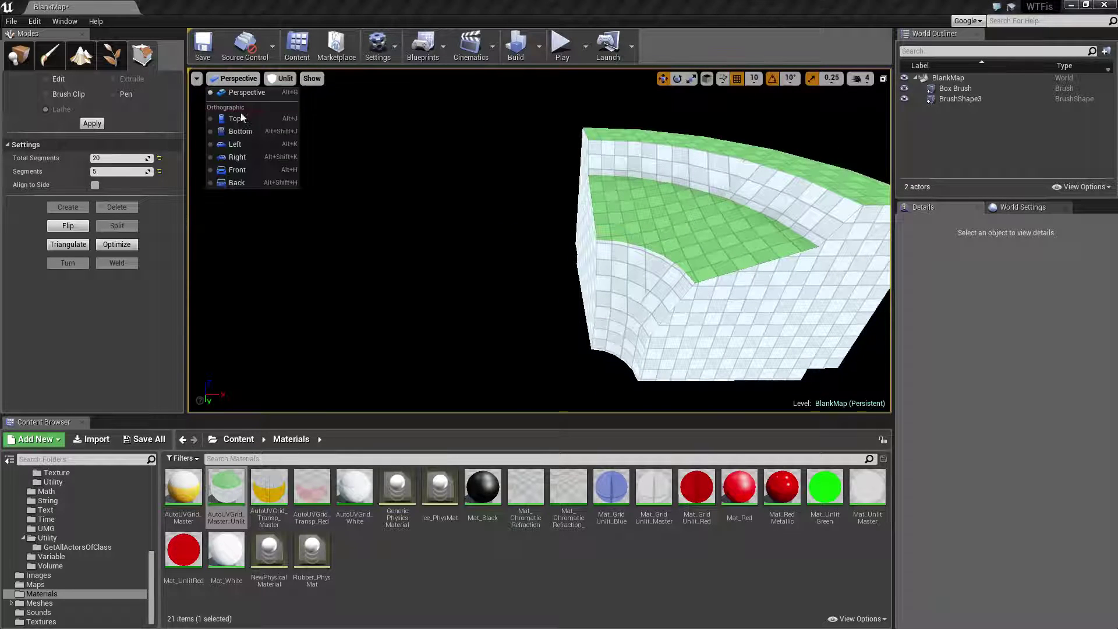
left_click(237, 115)
mouse_move(544, 239)
right_mouse_down()
mouse_move(524, 239)
mouse_move(472, 278)
right_mouse_up()
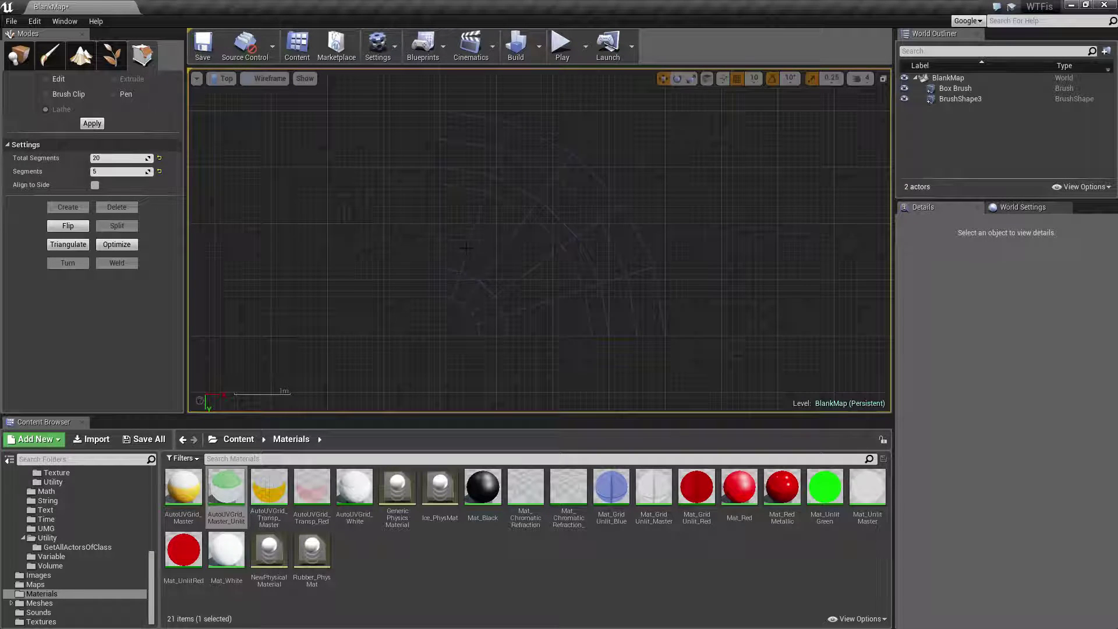
left_click(469, 248)
key("Delete")
left_click(227, 80)
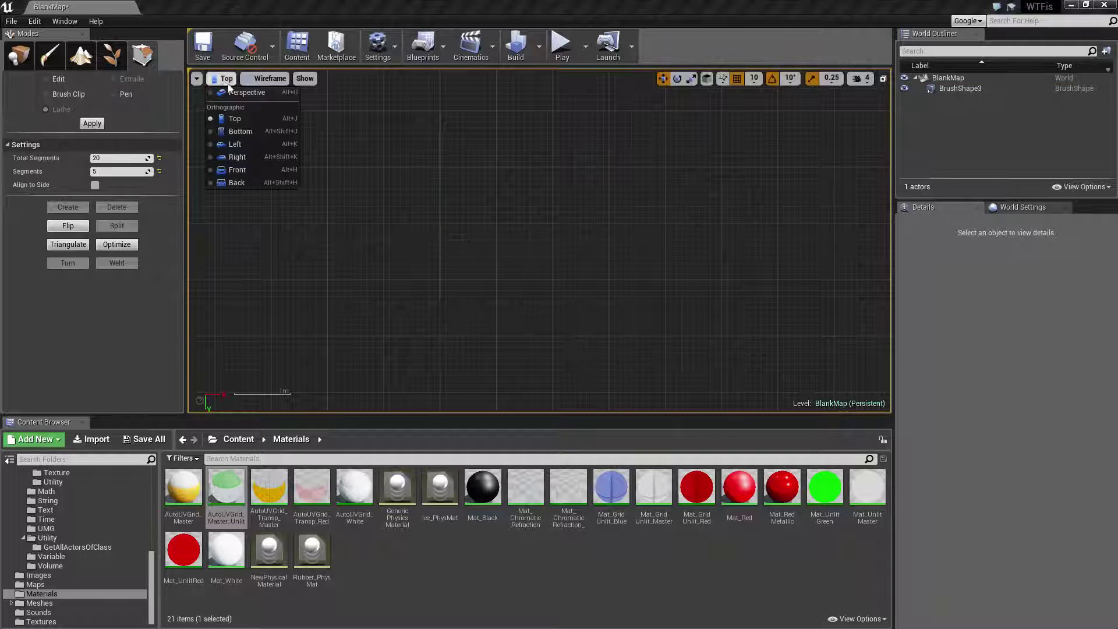
left_click(439, 194)
key("Delete")
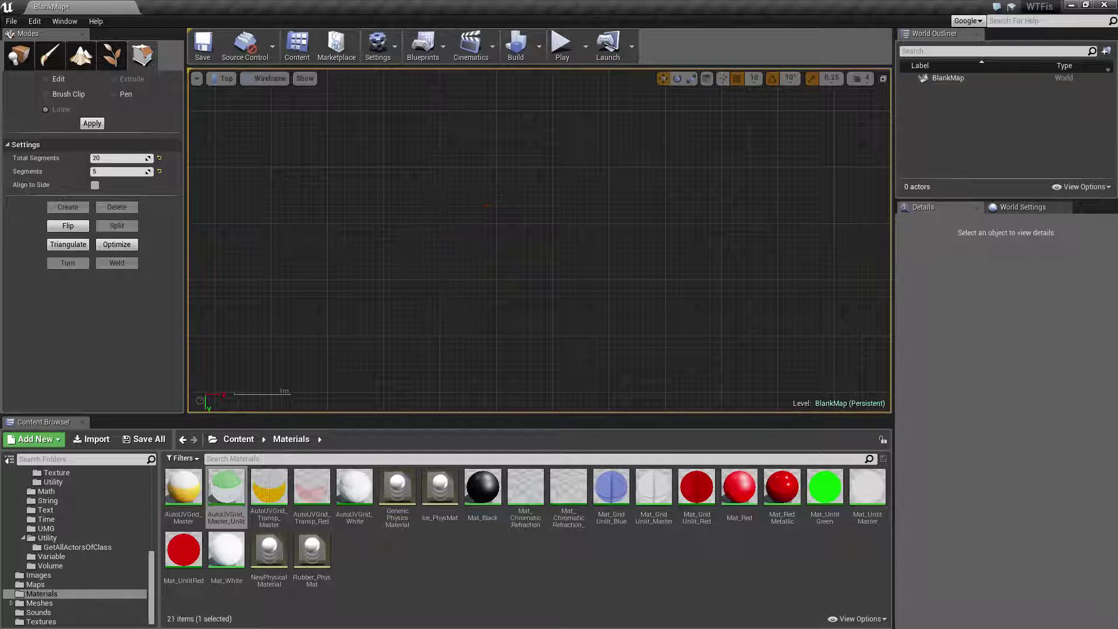
left_click(226, 82)
left_click(241, 117)
mouse_move(401, 246)
right_mouse_down()
mouse_move(399, 230)
mouse_move(399, 242)
right_mouse_up()
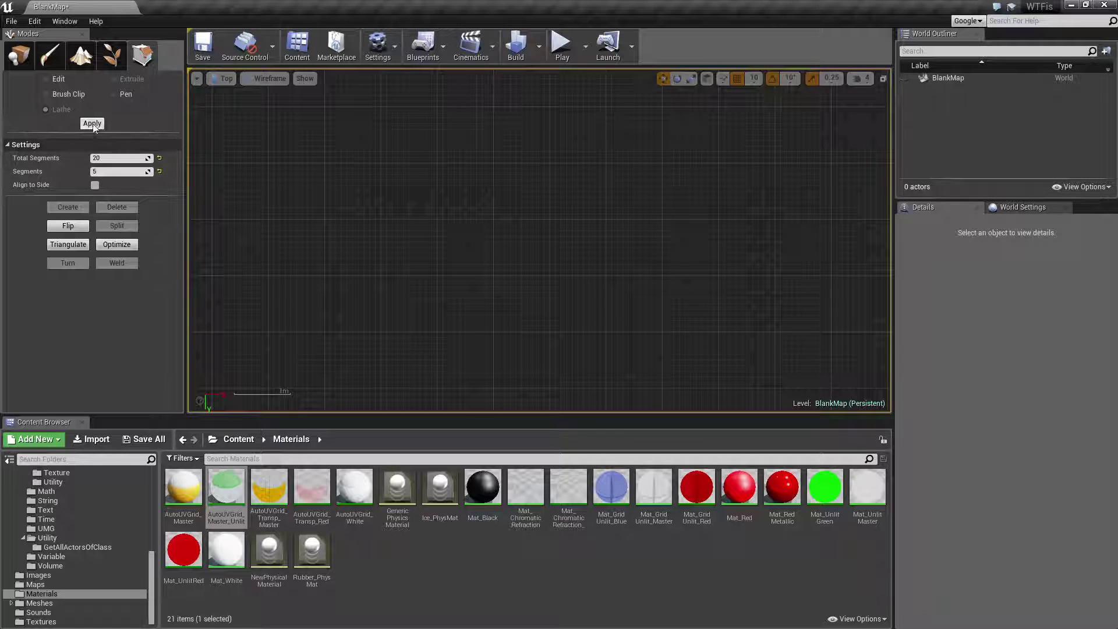
Draw a closed seven-sided profile about 3.8 m wide and 4.7 m high with the Pen tool in the Top view.
left_click(115, 94)
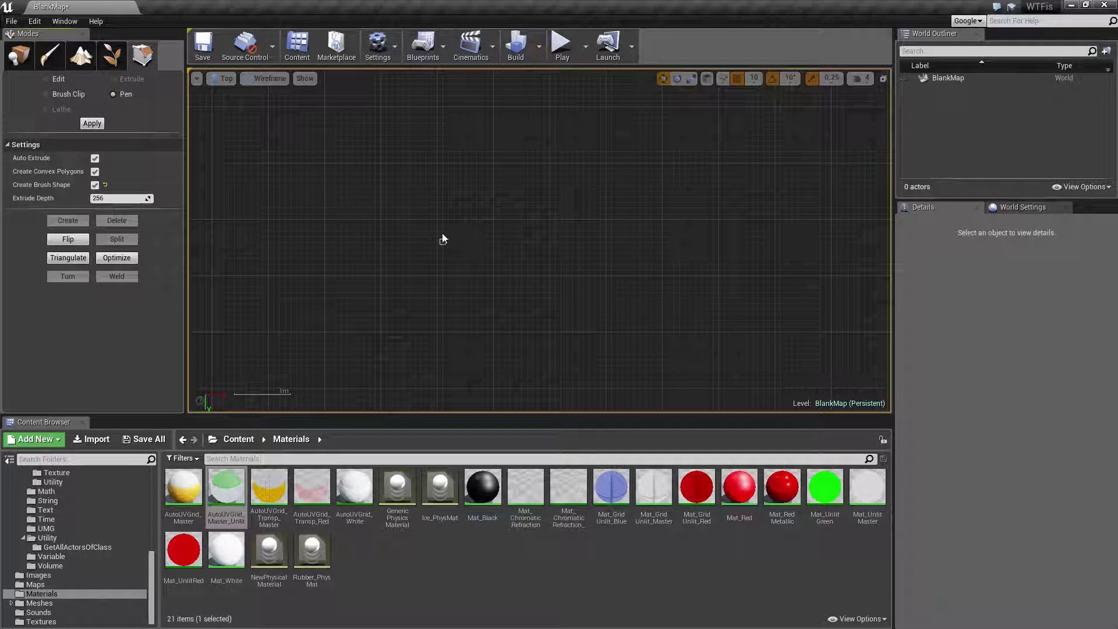
left_click(438, 220)
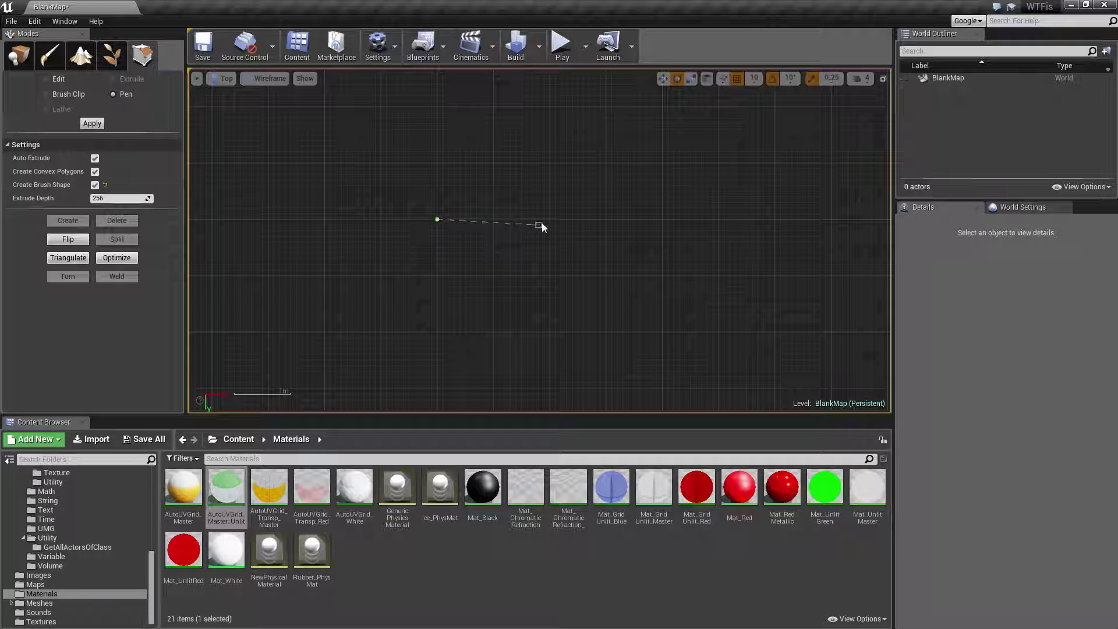
left_click(550, 220)
left_click(652, 360)
left_click(652, 411)
right_click_drag(616, 390, 630, 275)
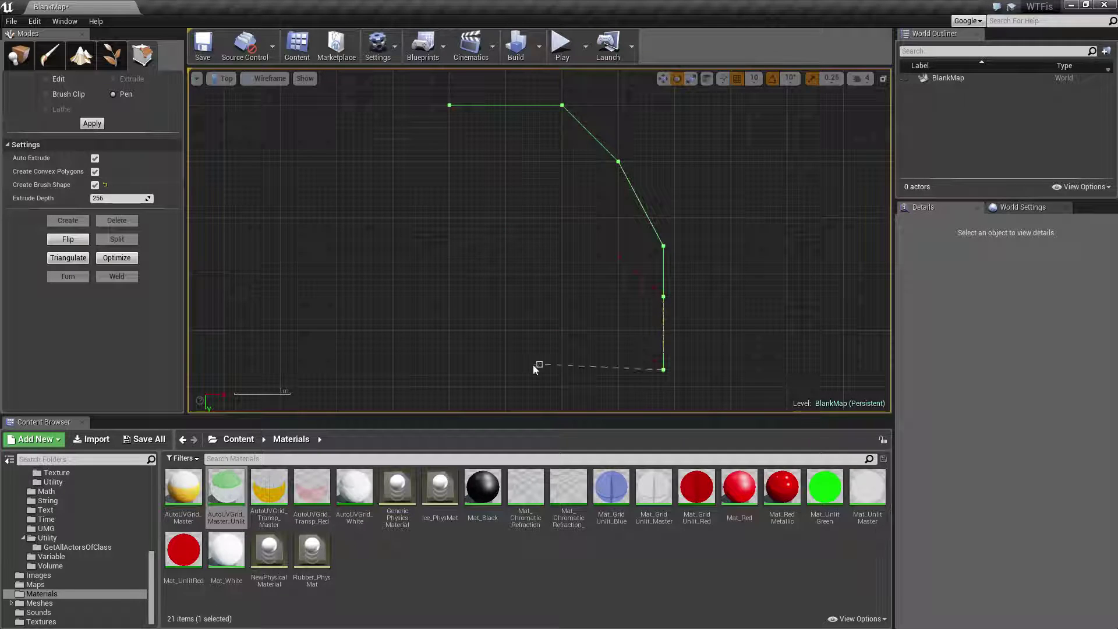
left_click(494, 365)
left_click(455, 112)
Place the profile's pivot about 70 cm beyond its long straight side in the Front view.
left_click(226, 78)
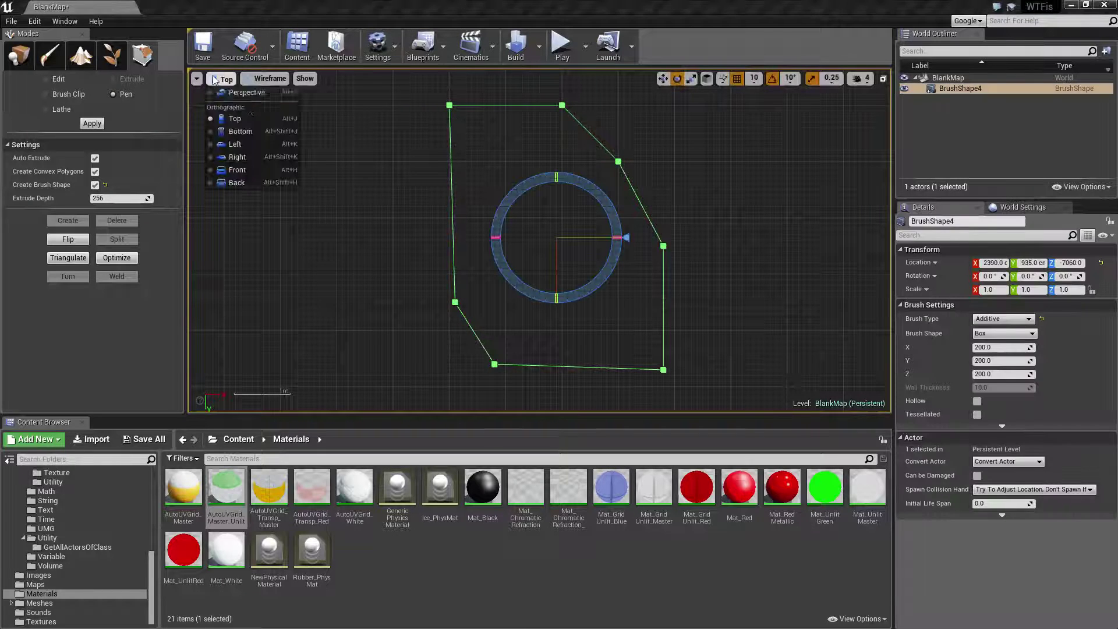
left_click(250, 144)
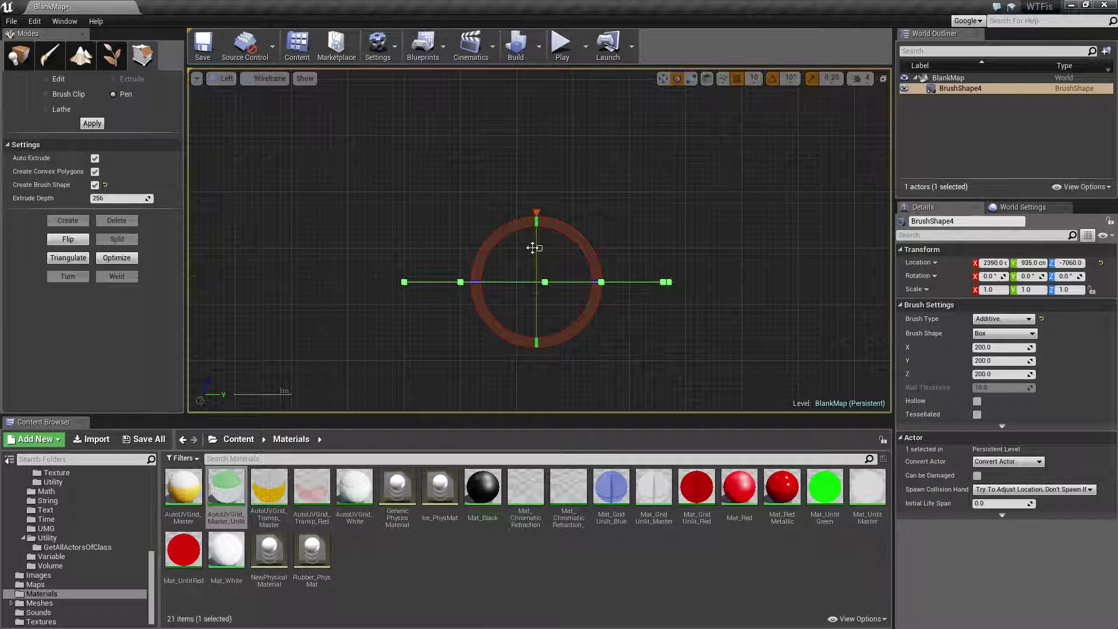
left_click(226, 78)
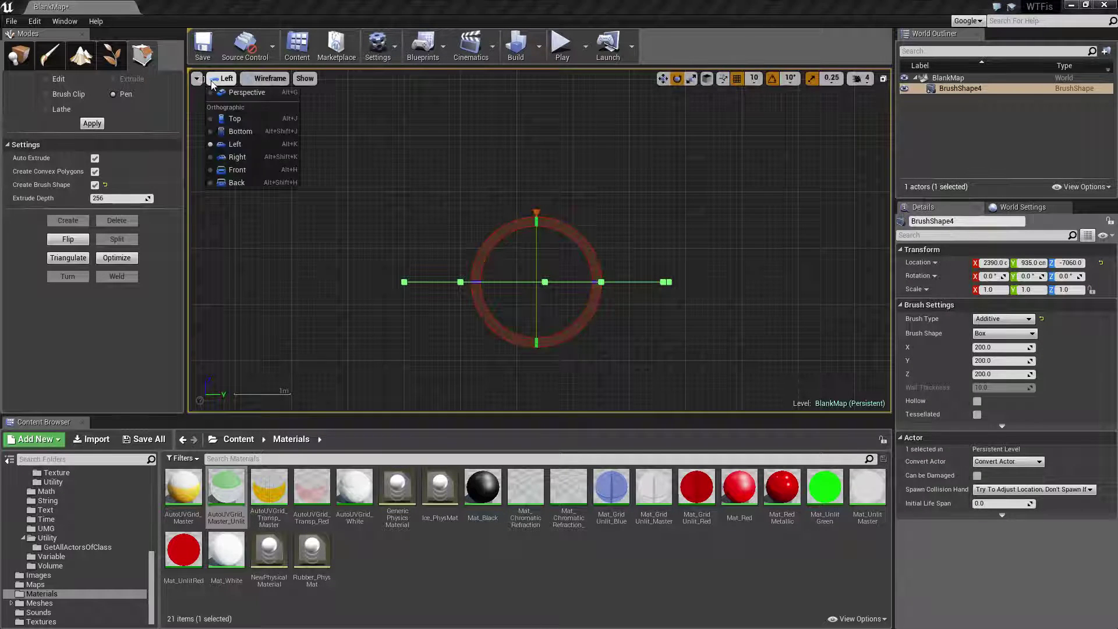
left_click(241, 169)
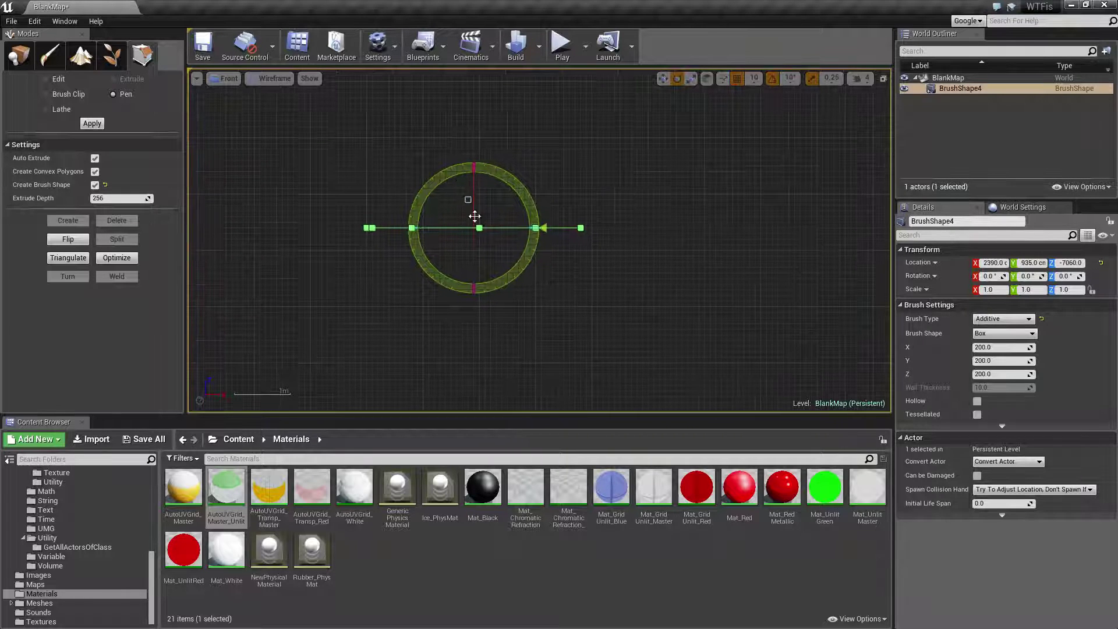
left_click(489, 228)
key("w")
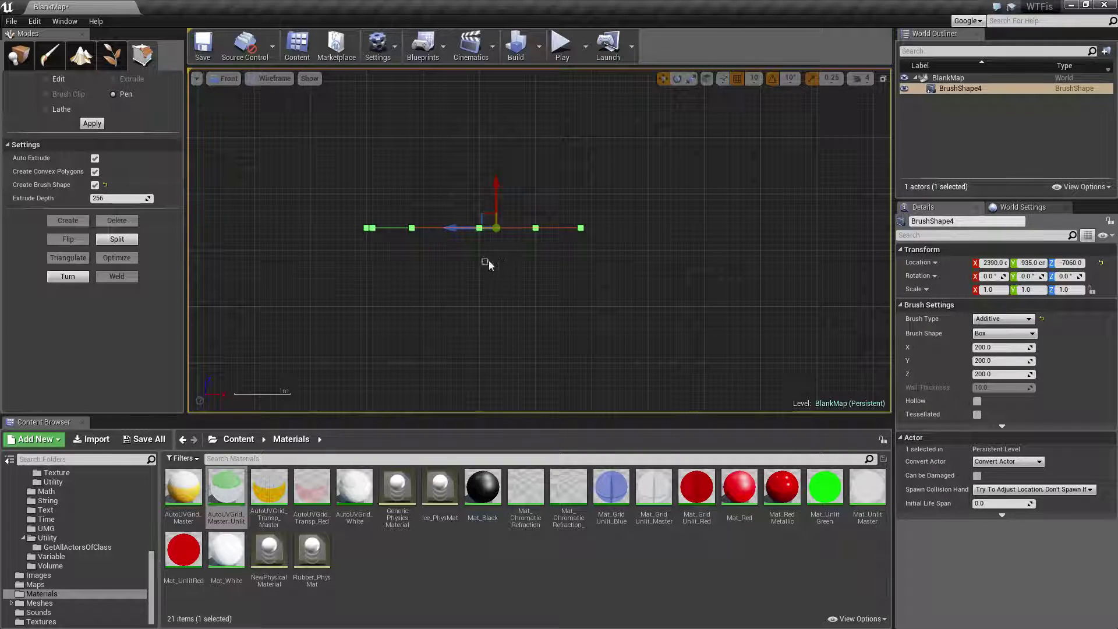
left_click(619, 228)
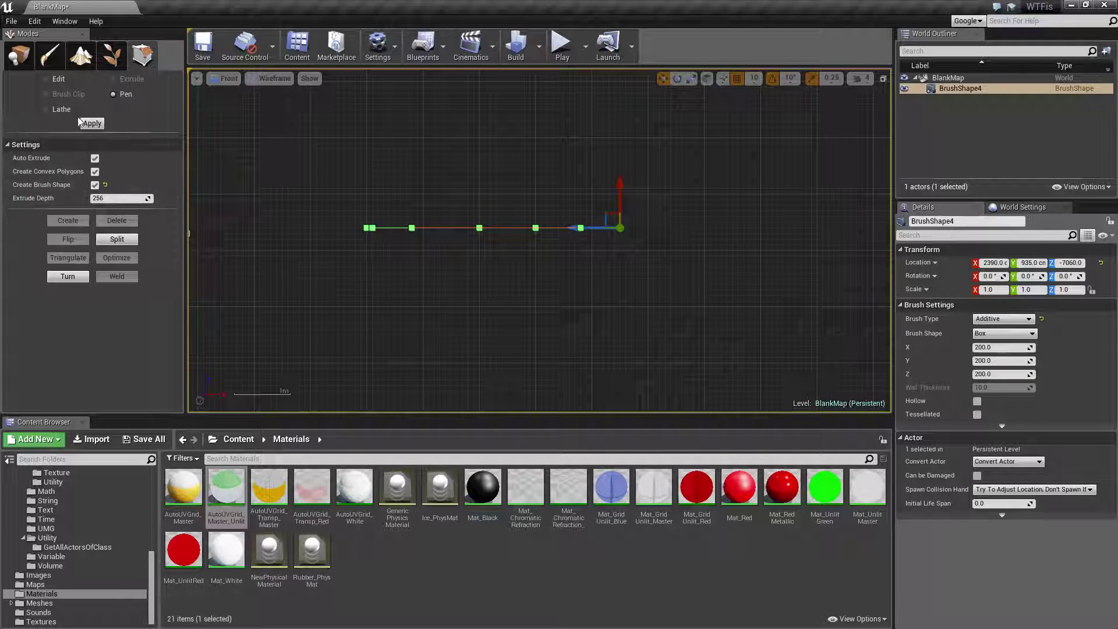
Lathe the seven-sided profile with 5 of 20 total segments and inspect the resulting quarter circle in the Perspective view.
left_click(61, 110)
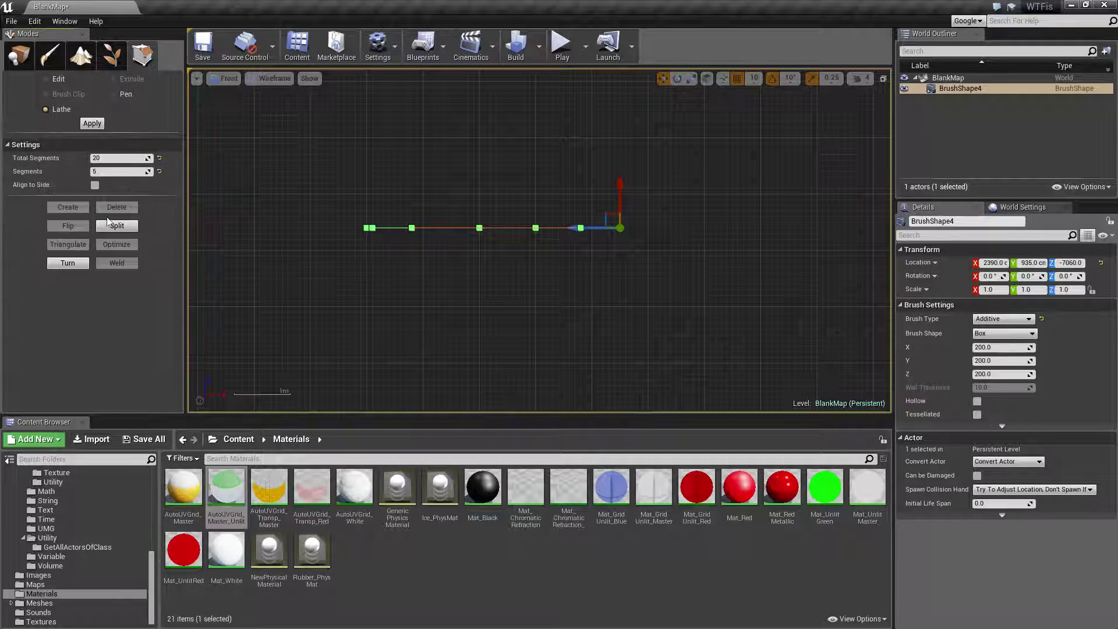
left_click(92, 124)
left_click(225, 78)
left_click(236, 97)
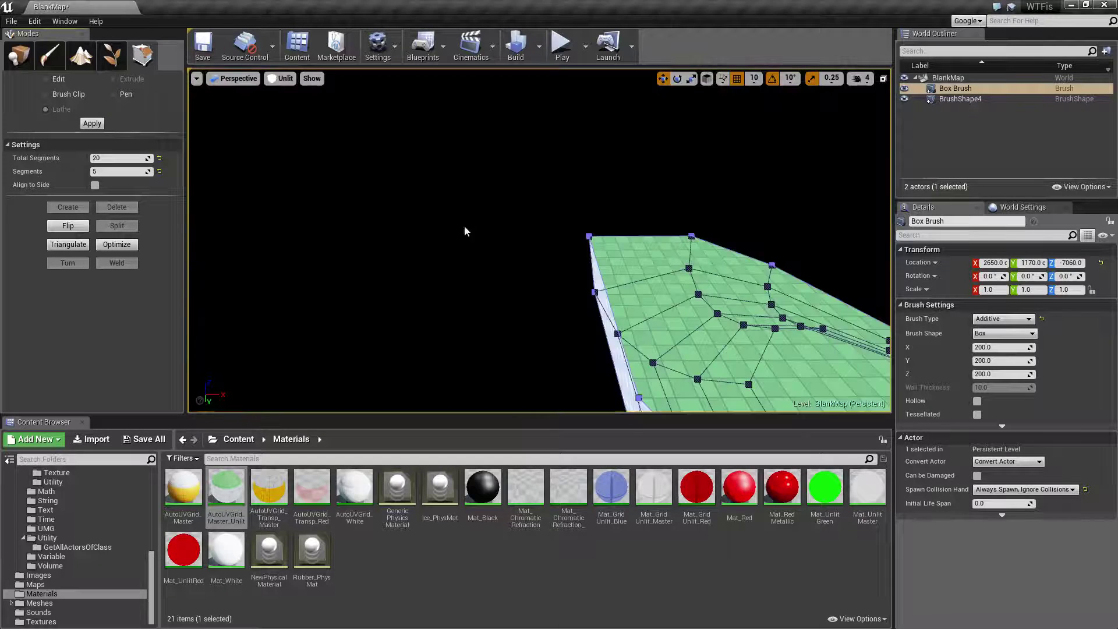
mouse_move(518, 215)
right_mouse_down()
mouse_move(582, 215)
mouse_move(583, 262)
mouse_move(516, 213)
mouse_move(442, 198)
mouse_move(338, 212)
mouse_move(303, 192)
mouse_move(514, 212)
right_mouse_up()
key("Escape")
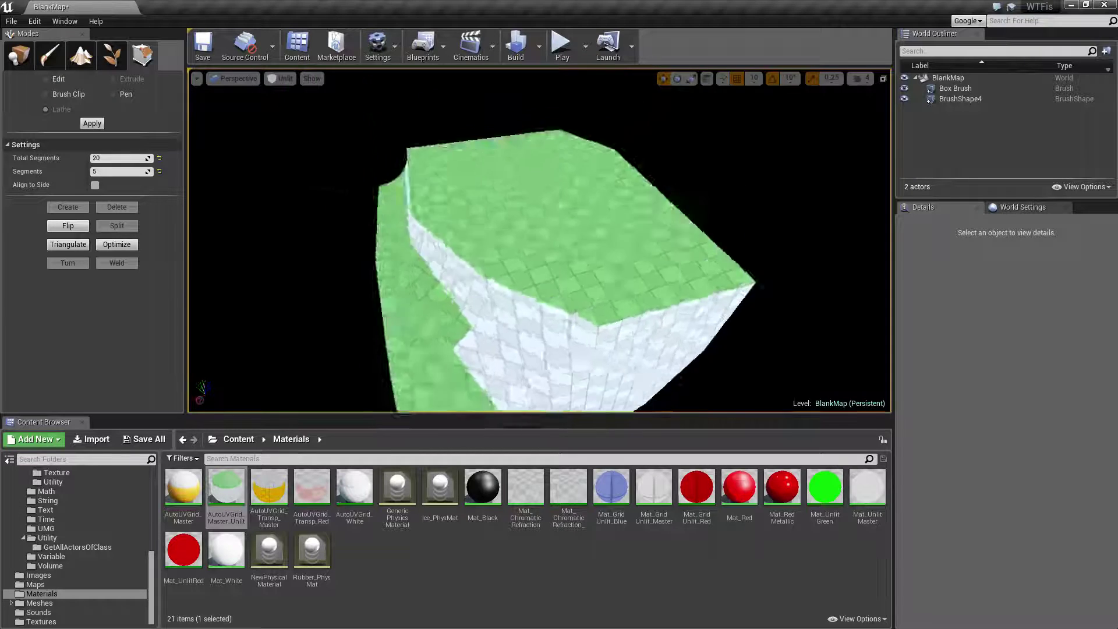
right_click_drag(565, 263, 565, 263)
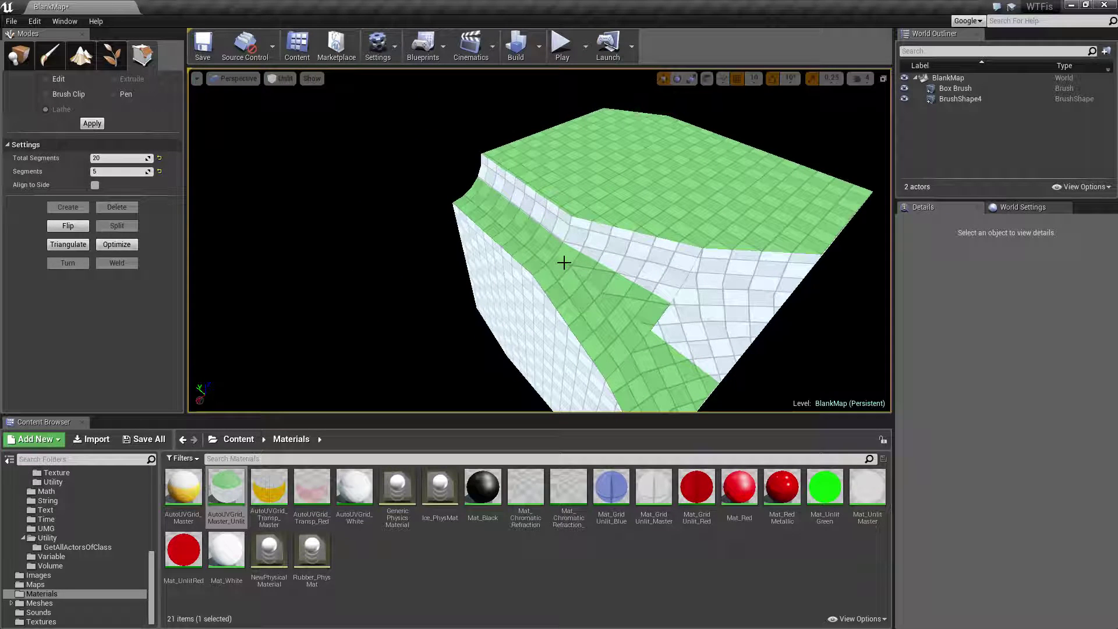
Turn off Create Brush Shape for the Pen tool.
left_click(115, 93)
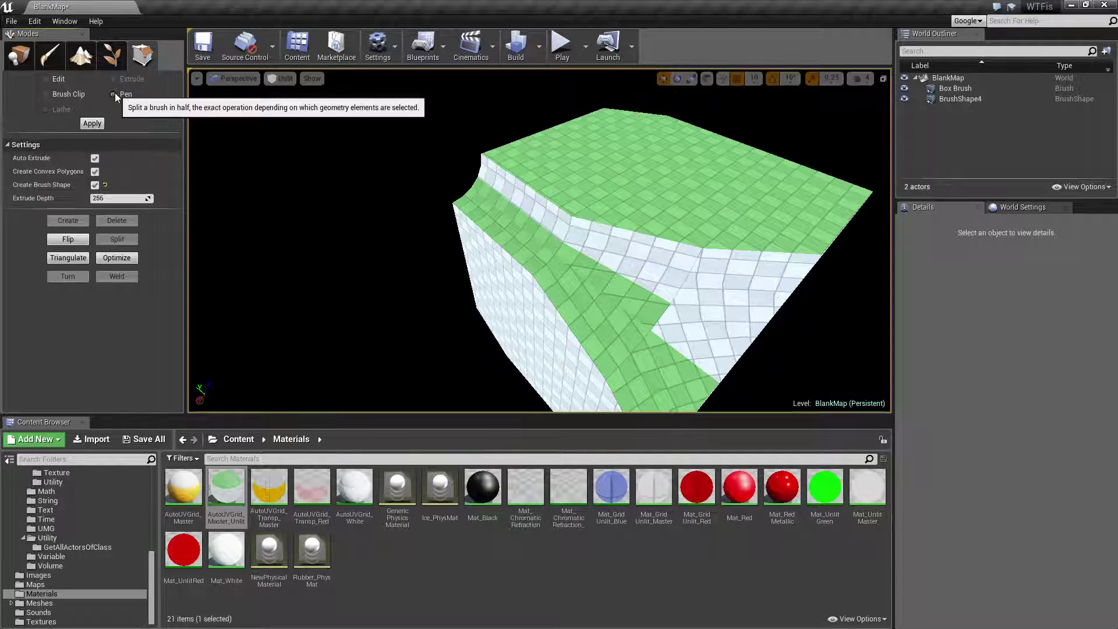
left_click(95, 185)
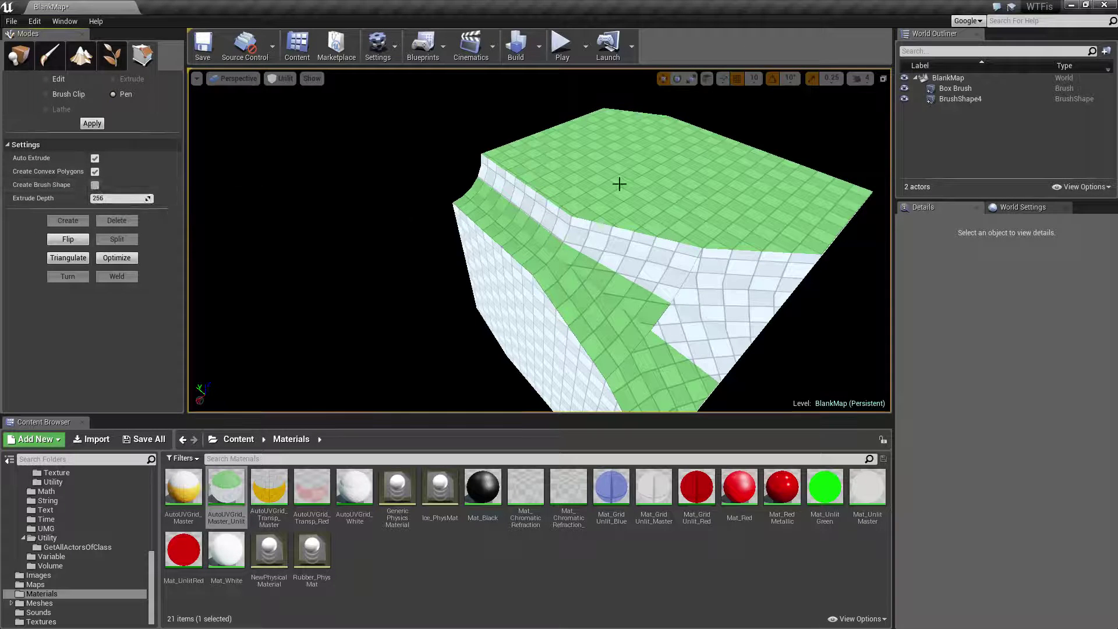
left_click(233, 80)
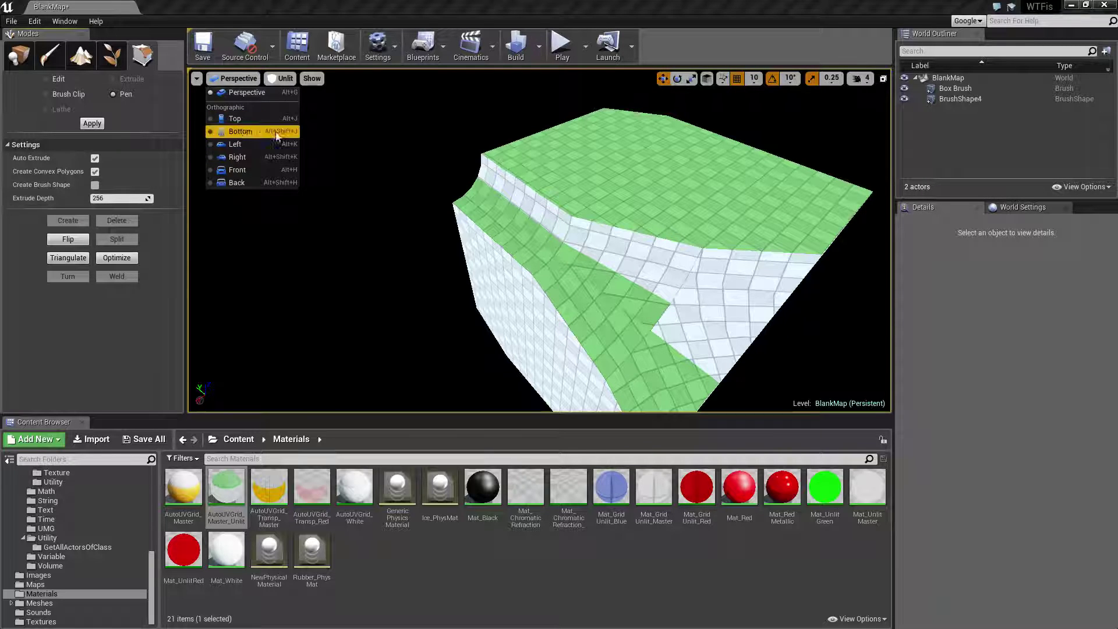
mouse_move(429, 155)
right_mouse_down()
mouse_move(474, 172)
mouse_move(495, 162)
mouse_move(460, 134)
mouse_move(437, 138)
mouse_move(466, 153)
right_mouse_up()
Delete the lathed box brush and its source brush shape from the level.
left_click(595, 216)
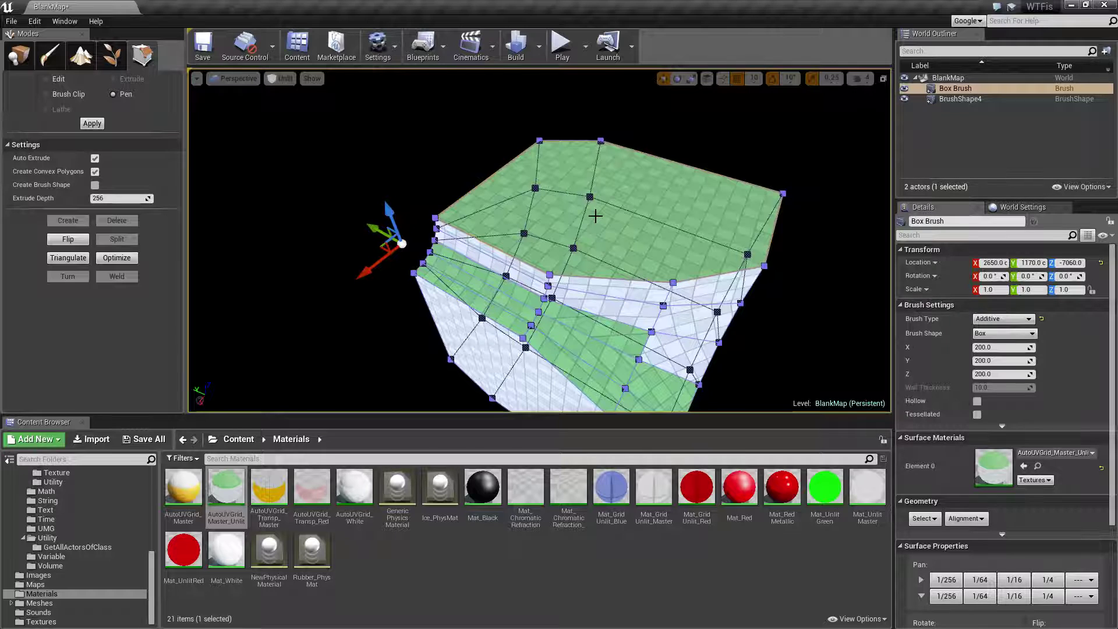
left_click(680, 223)
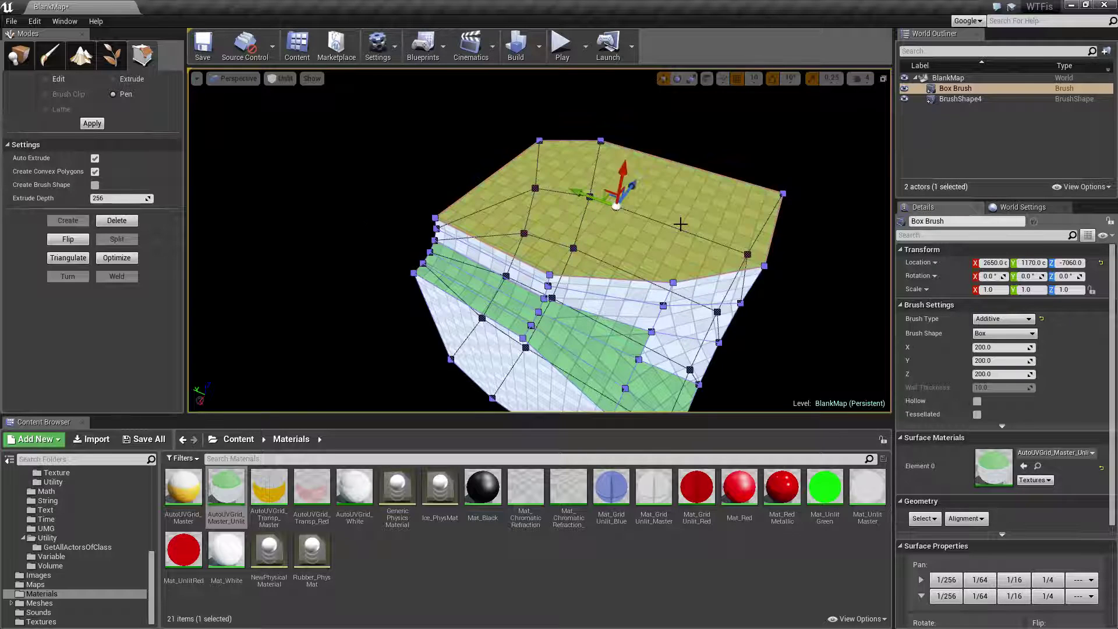
key("Delete")
left_click(955, 99)
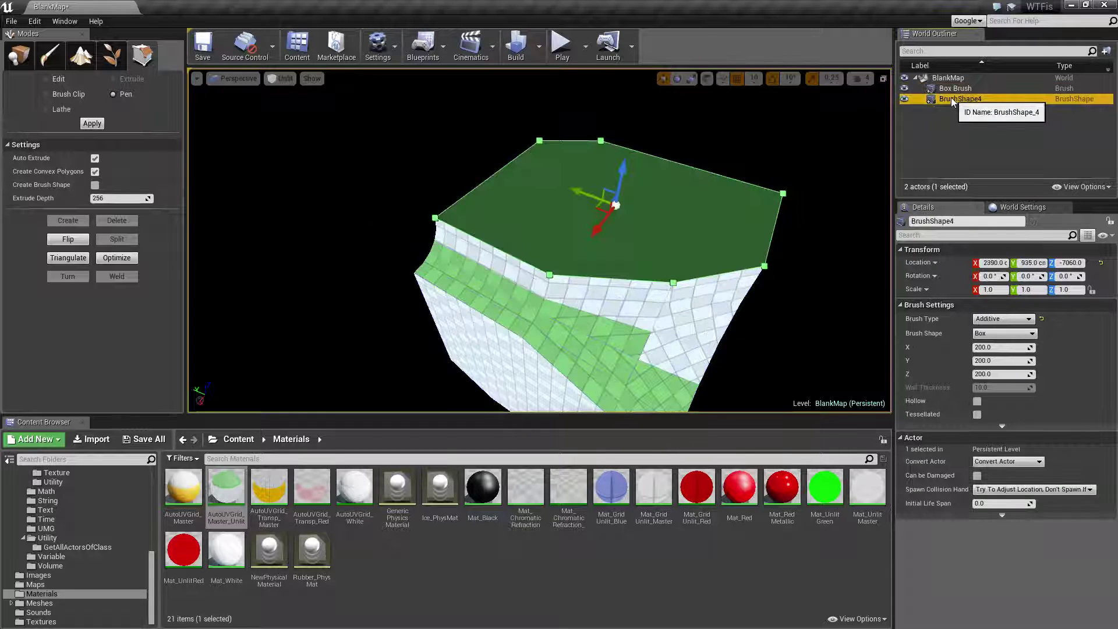
key("Delete")
left_click(950, 88)
key("Delete")
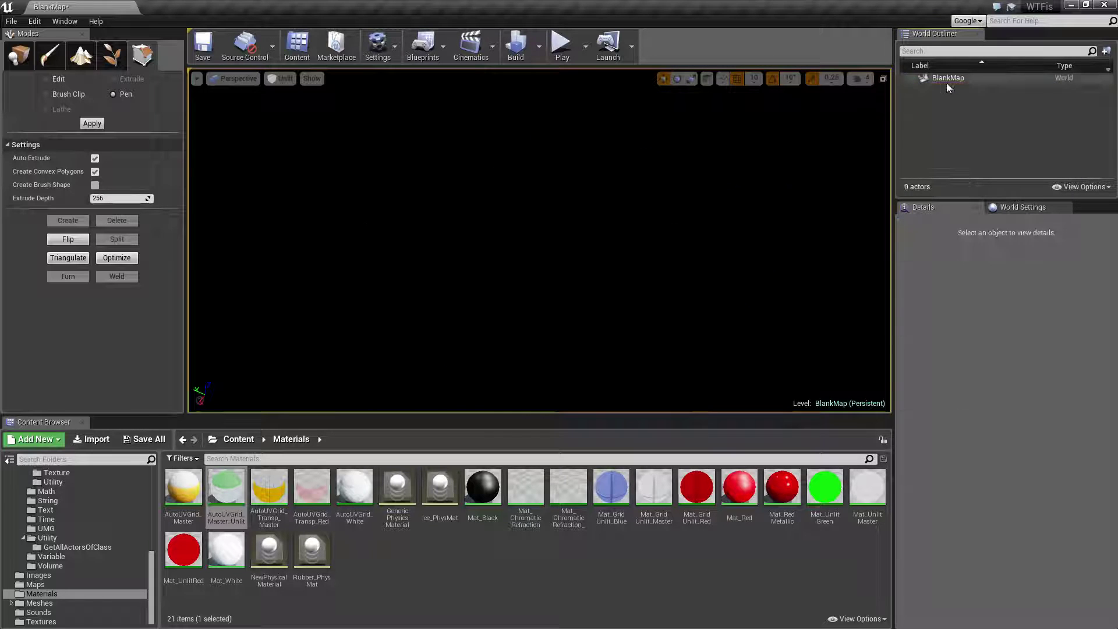